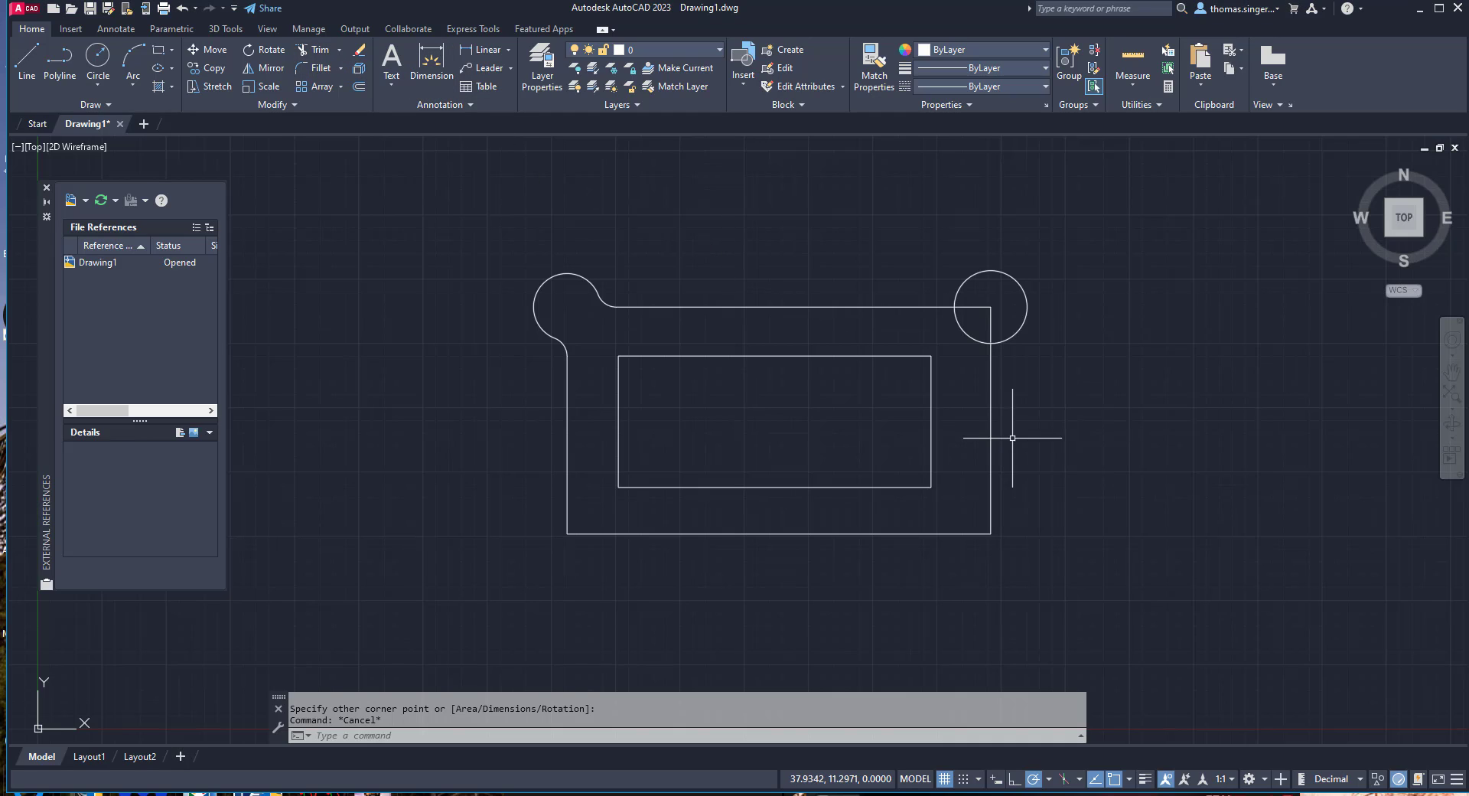
Trim away the rectangle corner and the inner quarter of the upper-right circle, leaving only the arc outside the outline
{"action": "left_click", "coordinate": [316, 51]}
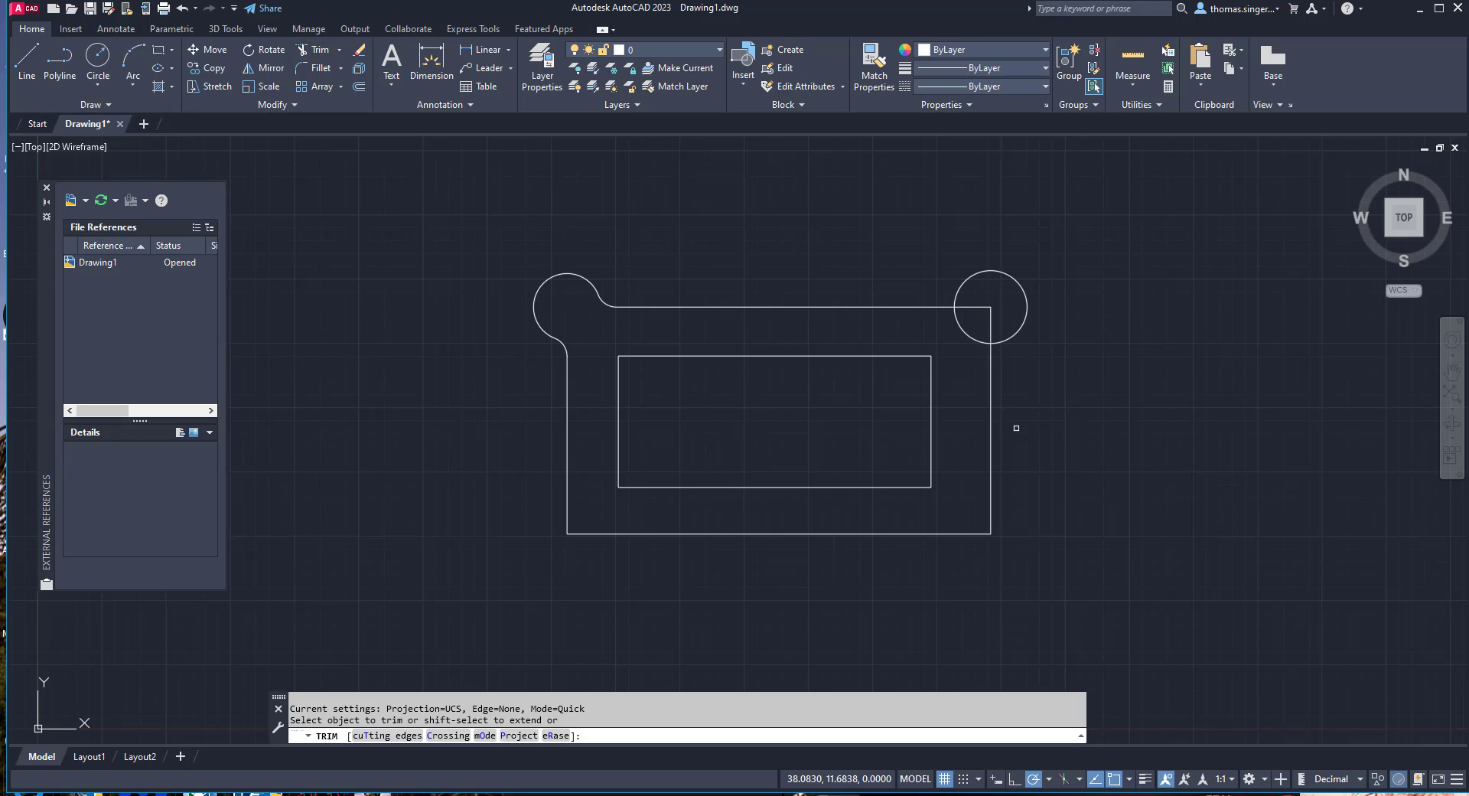
{"action": "left_click", "coordinate": [994, 323]}
{"action": "left_click", "coordinate": [972, 307]}
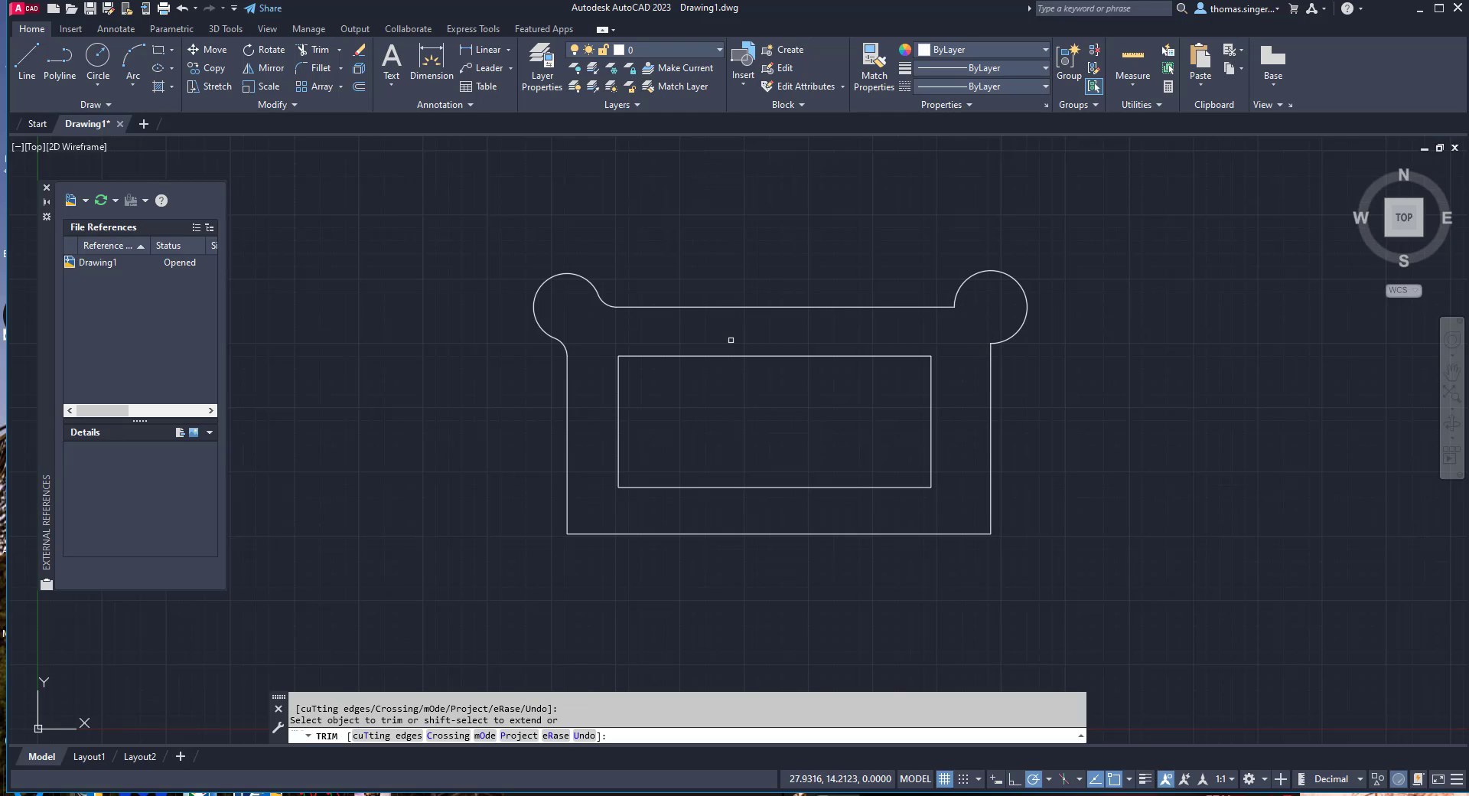
Fillet the upper-right arc's lower end with the outline's vertical edge, using a radius of 0.75
{"action": "left_click", "coordinate": [317, 74]}
{"action": "right_click", "coordinate": [811, 274]}
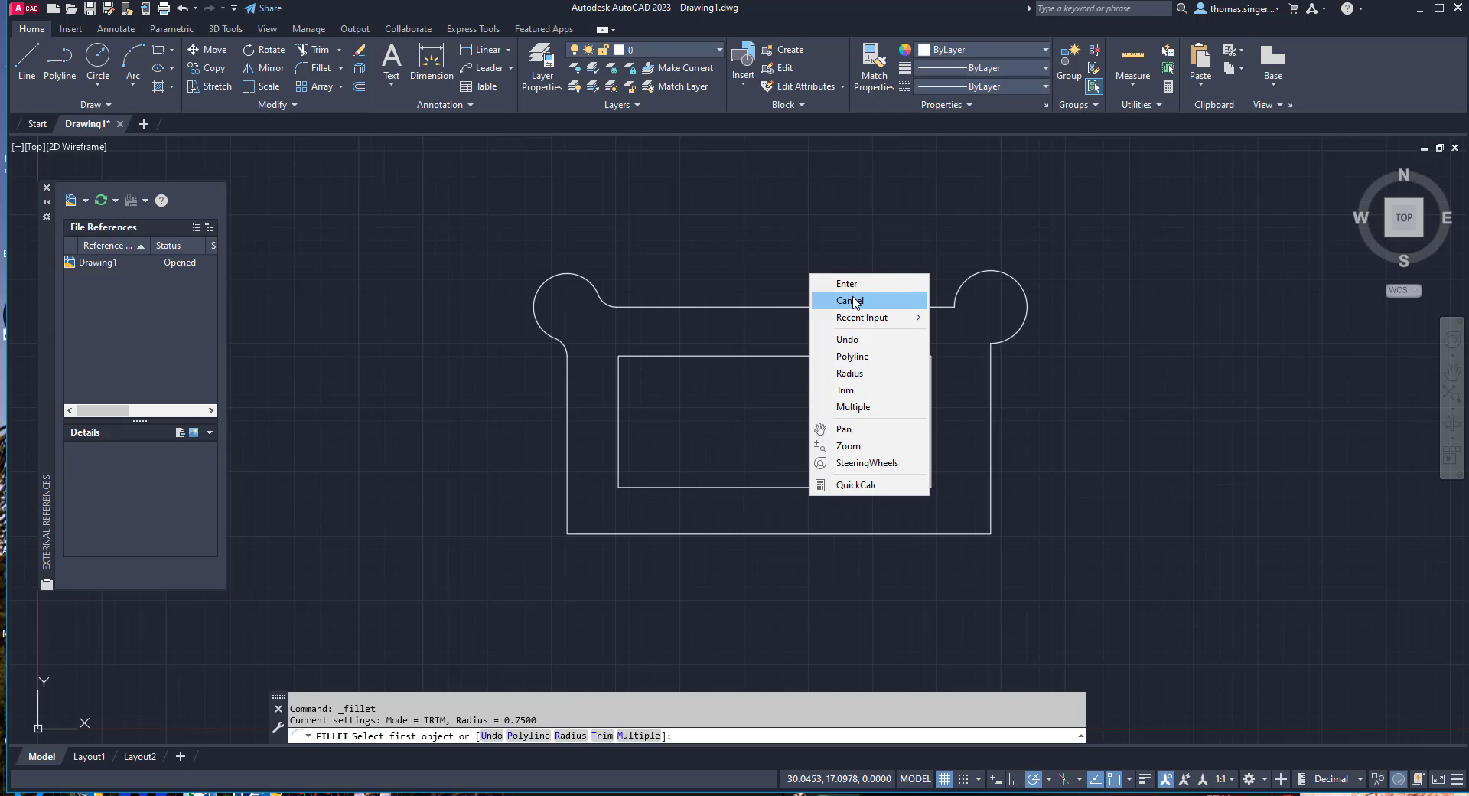
{"action": "left_click", "coordinate": [850, 373]}
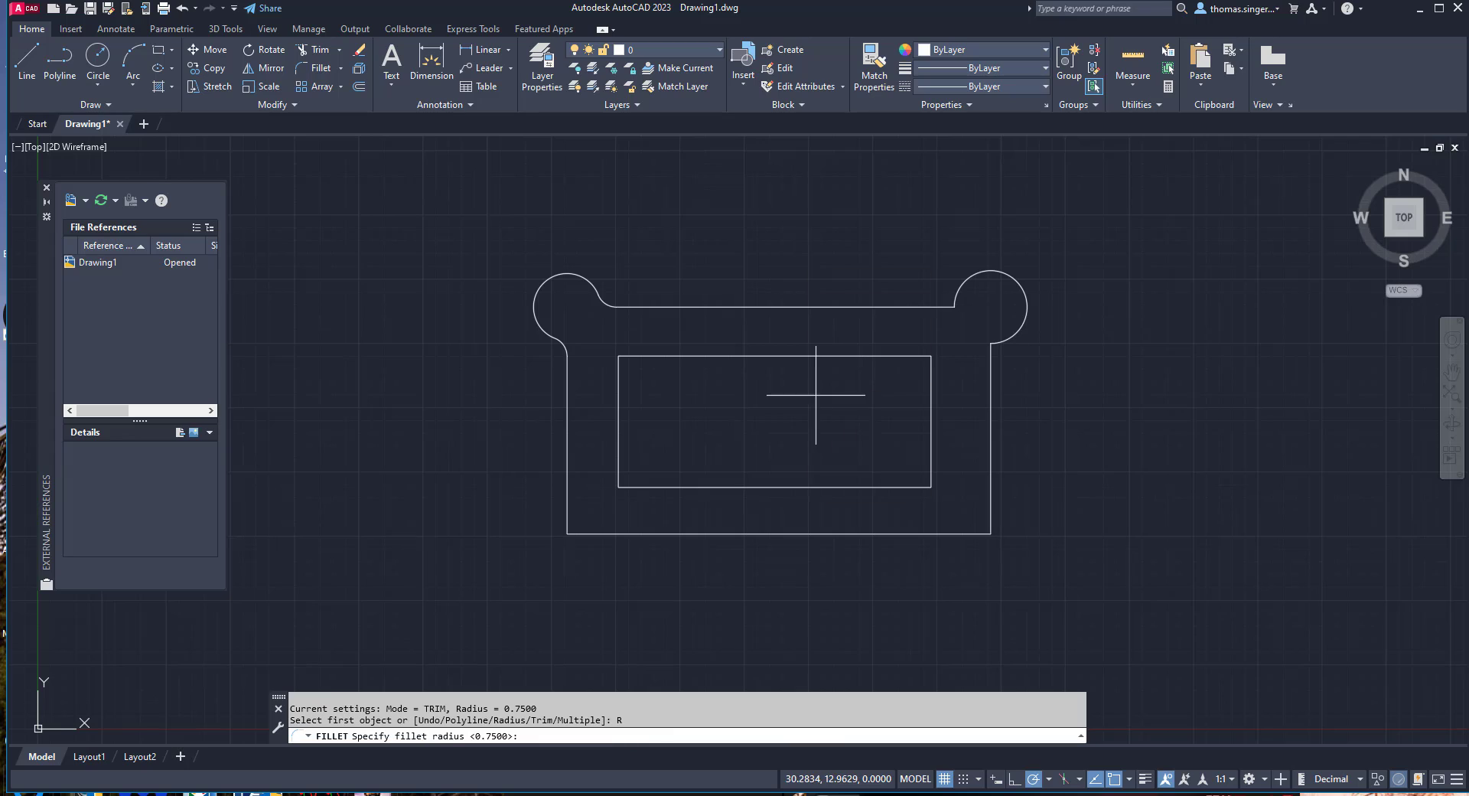
{"action": "key", "text": "Return"}
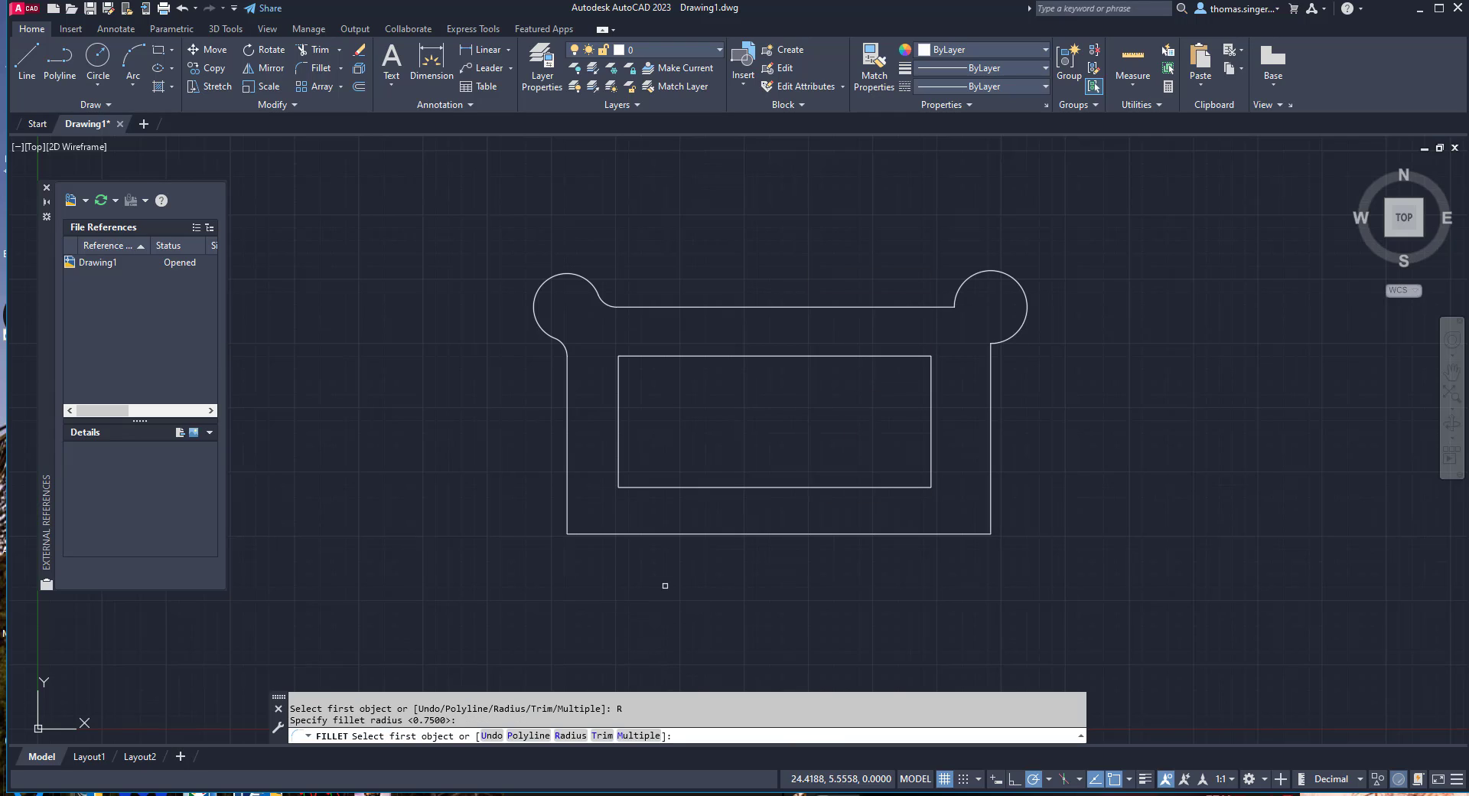
{"action": "left_click", "coordinate": [1011, 339]}
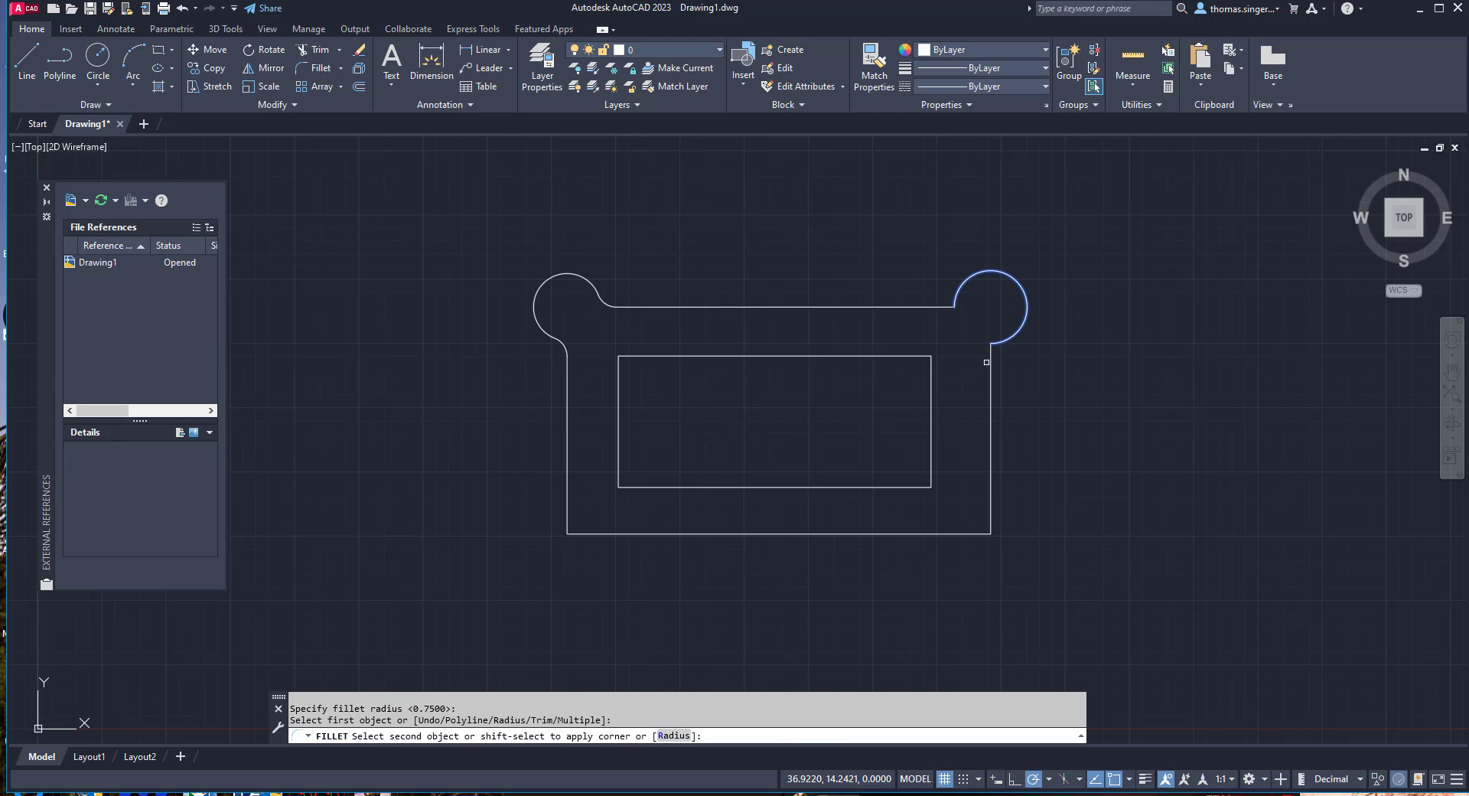
{"action": "left_click", "coordinate": [987, 359]}
Fillet the upper-right arc's inner end with the outline's top edge, using the same radius
{"action": "right_click", "coordinate": [952, 277]}
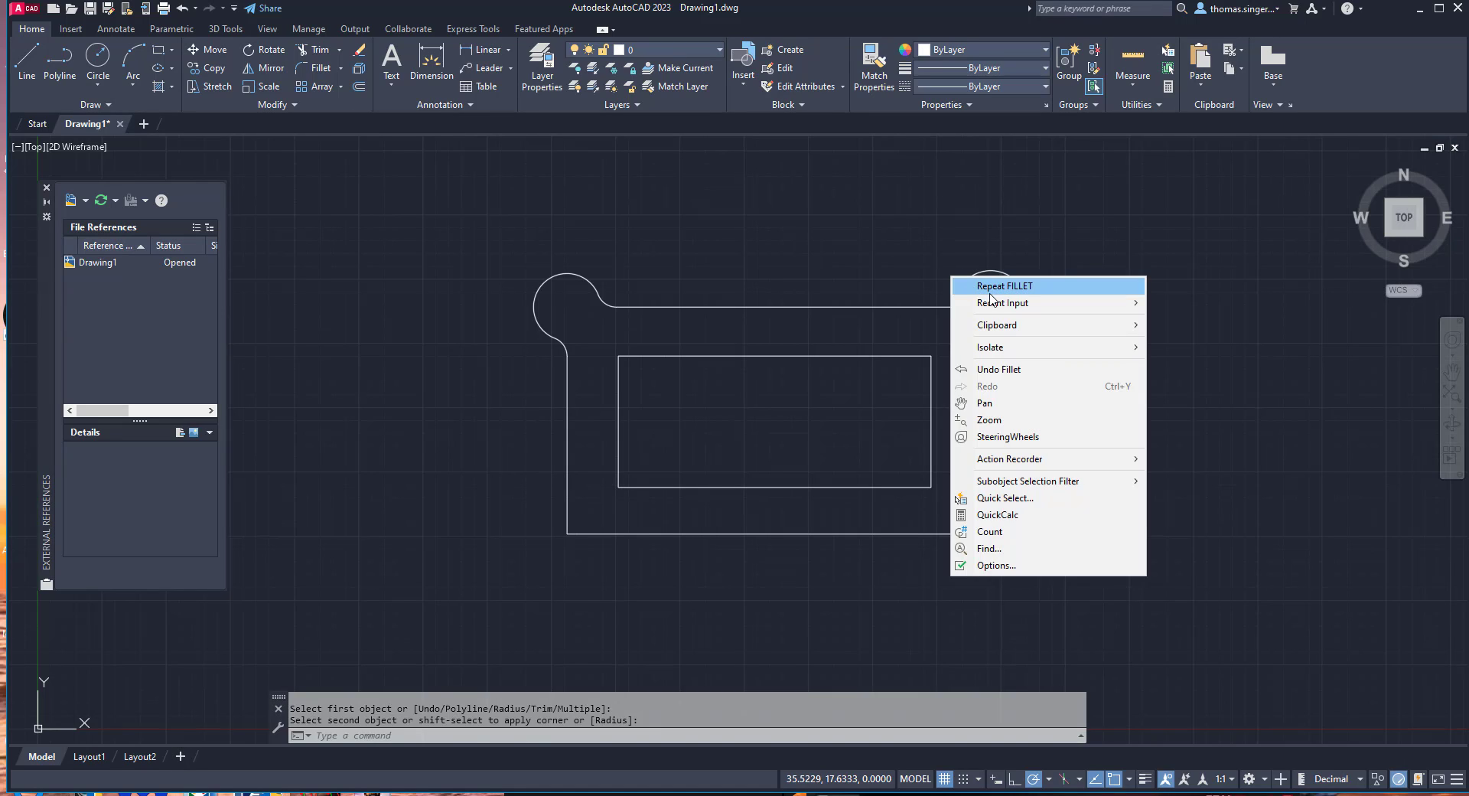
{"action": "left_click", "coordinate": [990, 293]}
{"action": "left_click", "coordinate": [960, 289]}
{"action": "left_click", "coordinate": [930, 300]}
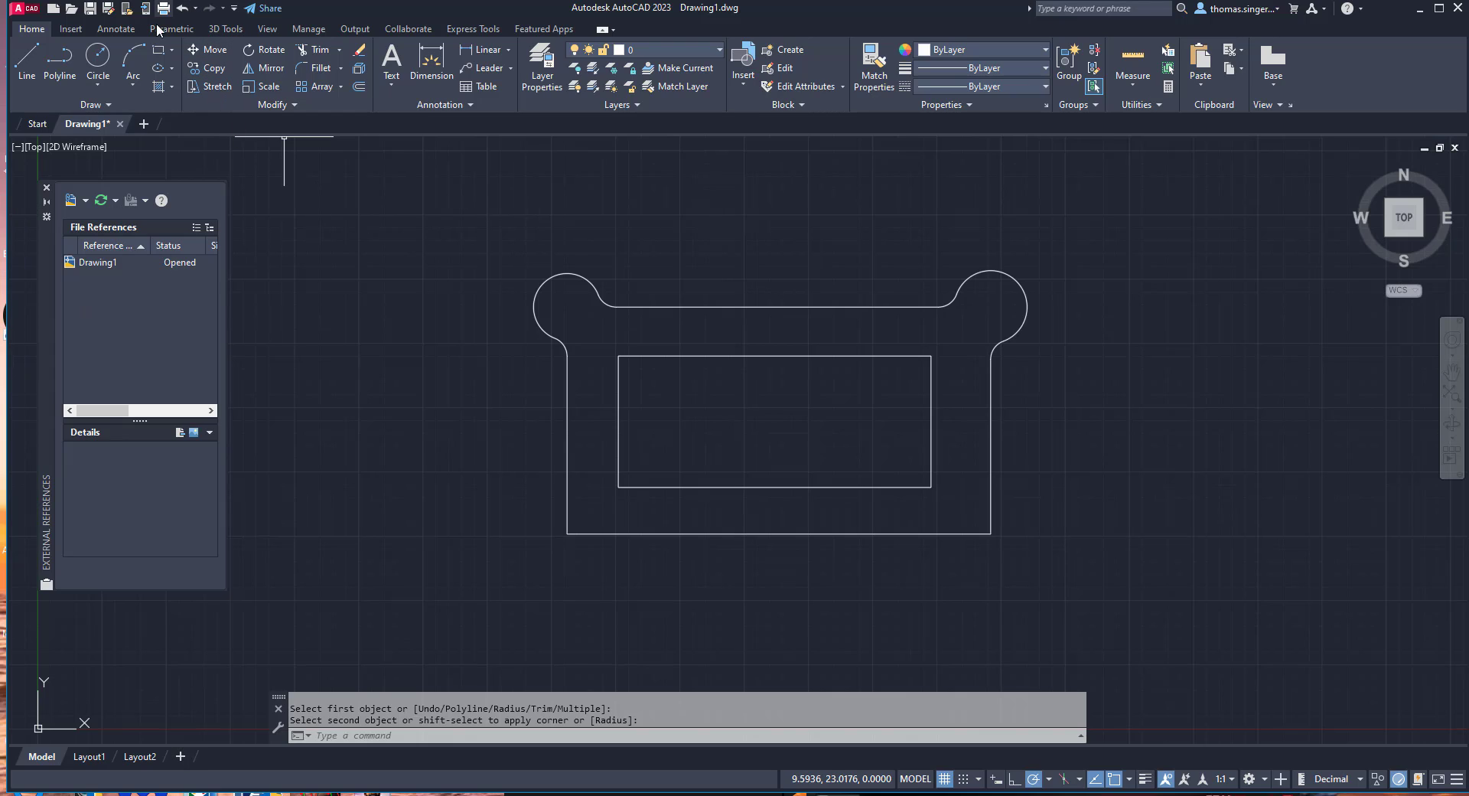
Draw a small circle at the center of each upper corner arc, the one on the right with a radius of about 0.65
{"action": "left_click", "coordinate": [103, 67]}
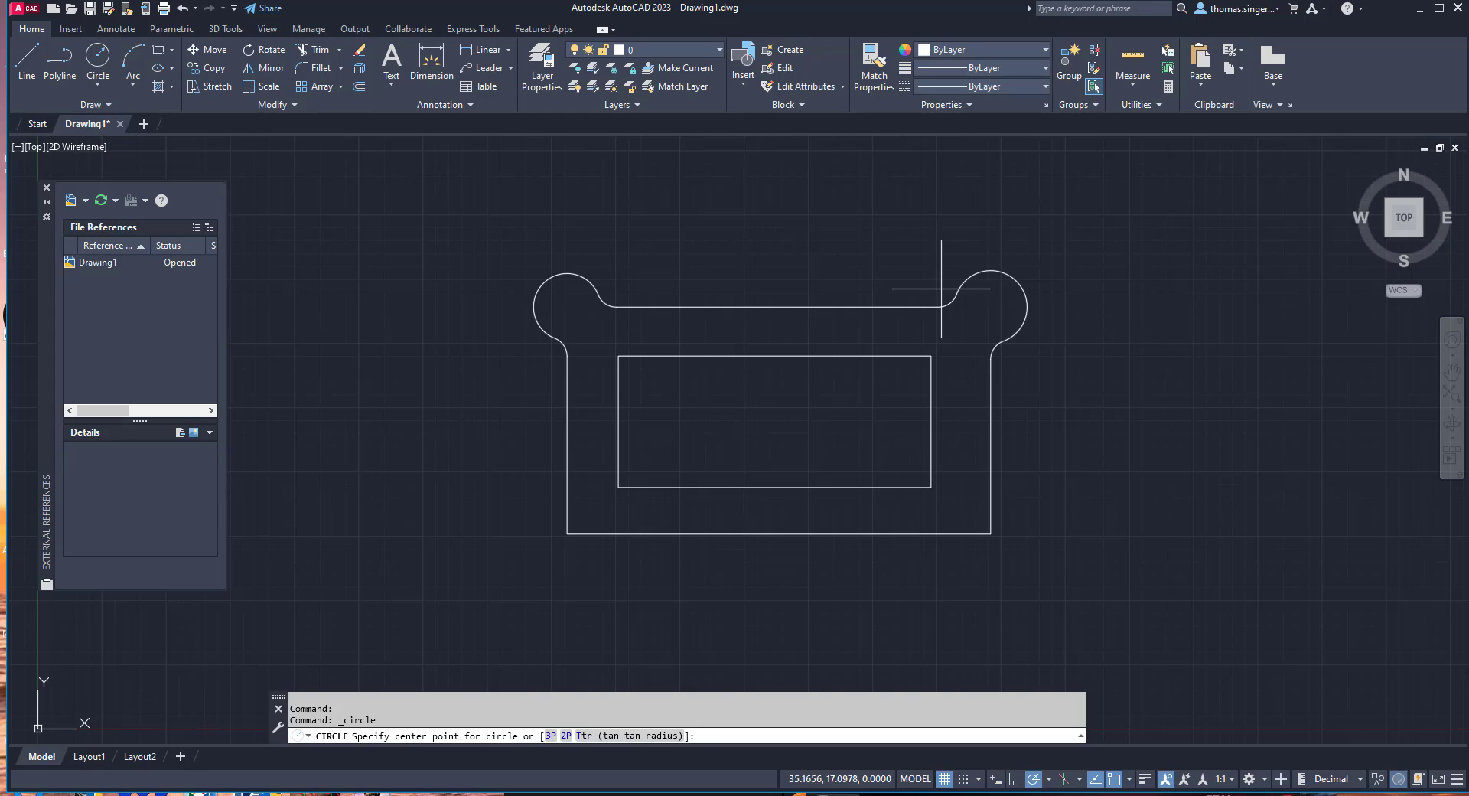
{"action": "left_click", "coordinate": [991, 306]}
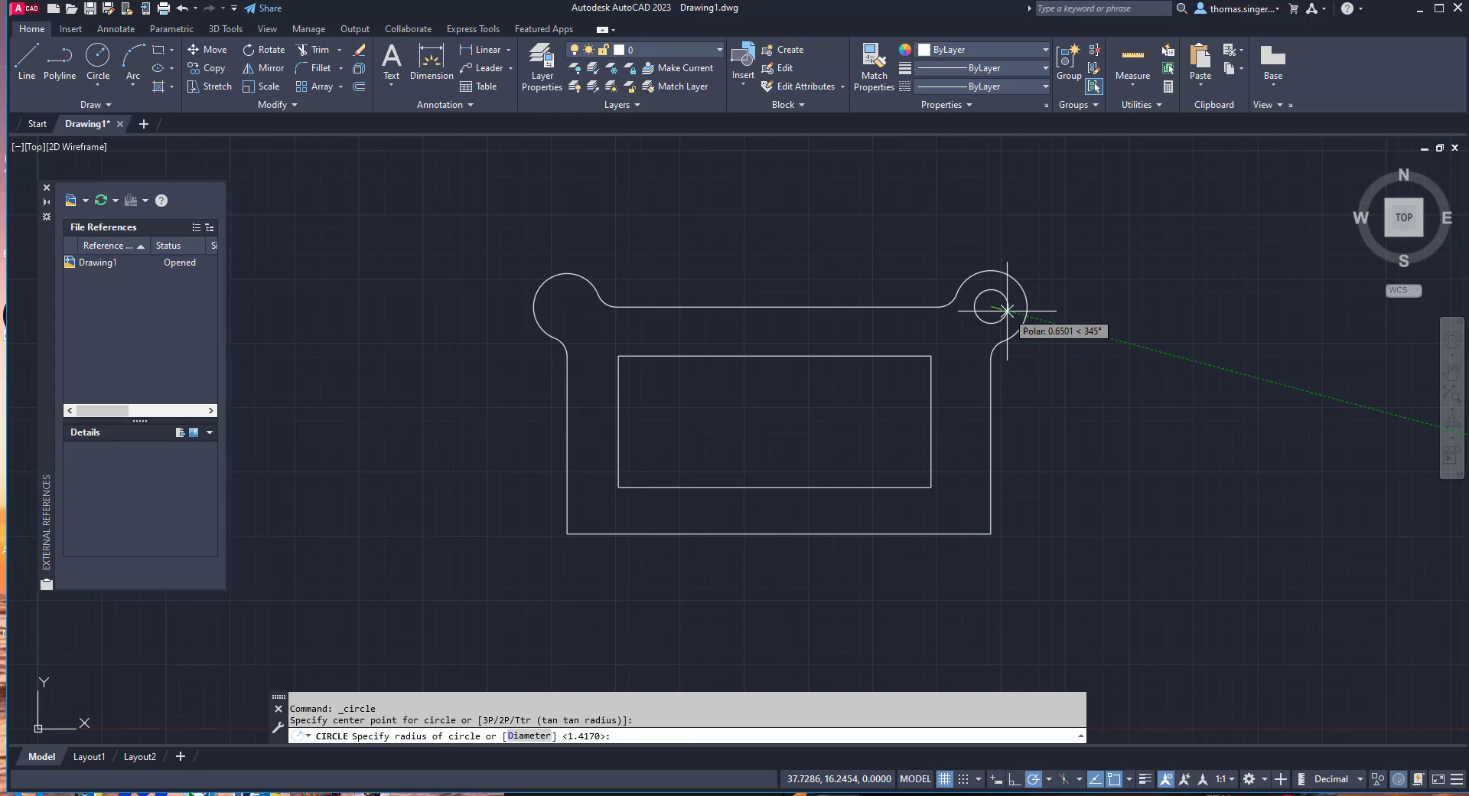
{"action": "left_click", "coordinate": [1008, 309]}
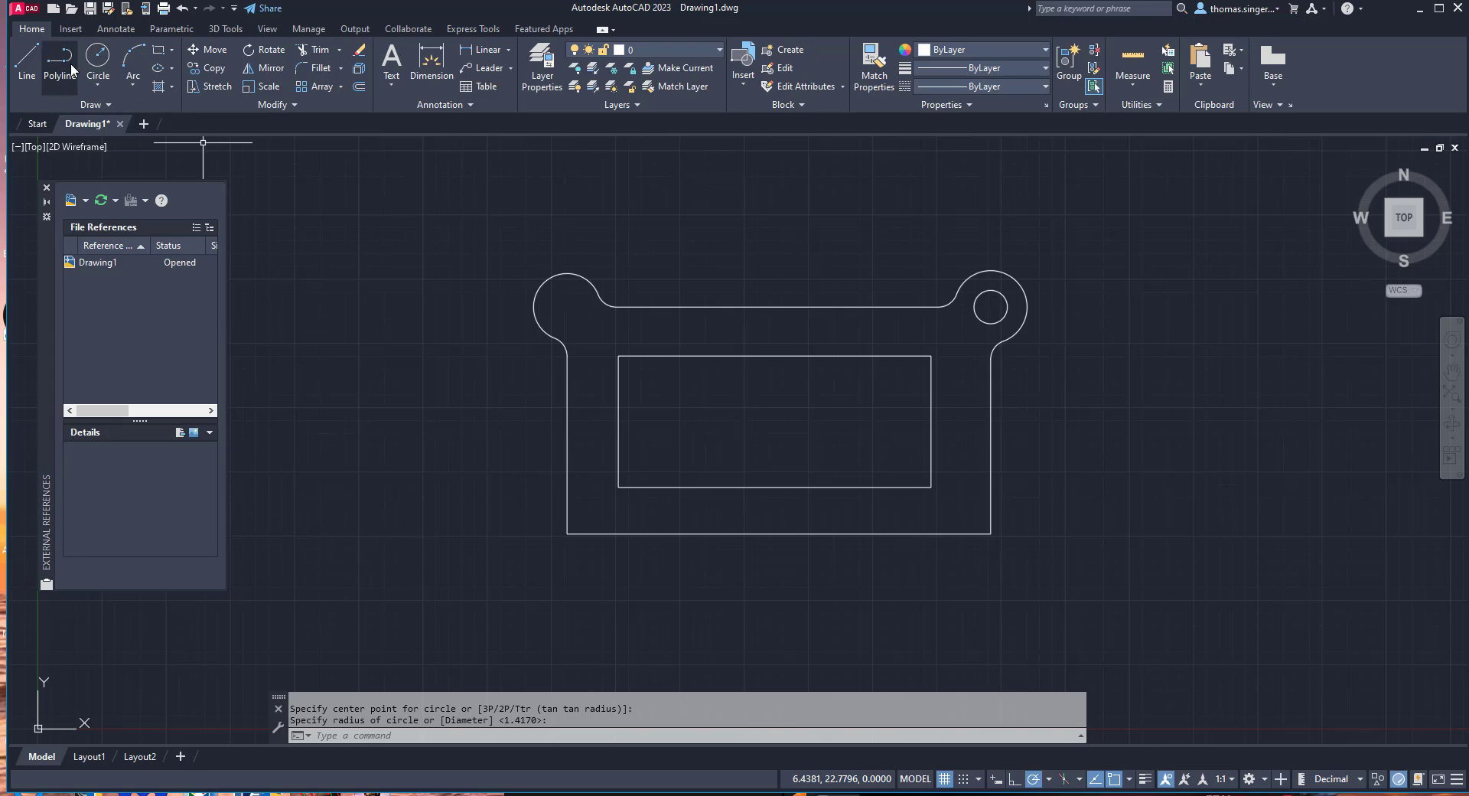
{"action": "left_click", "coordinate": [97, 57]}
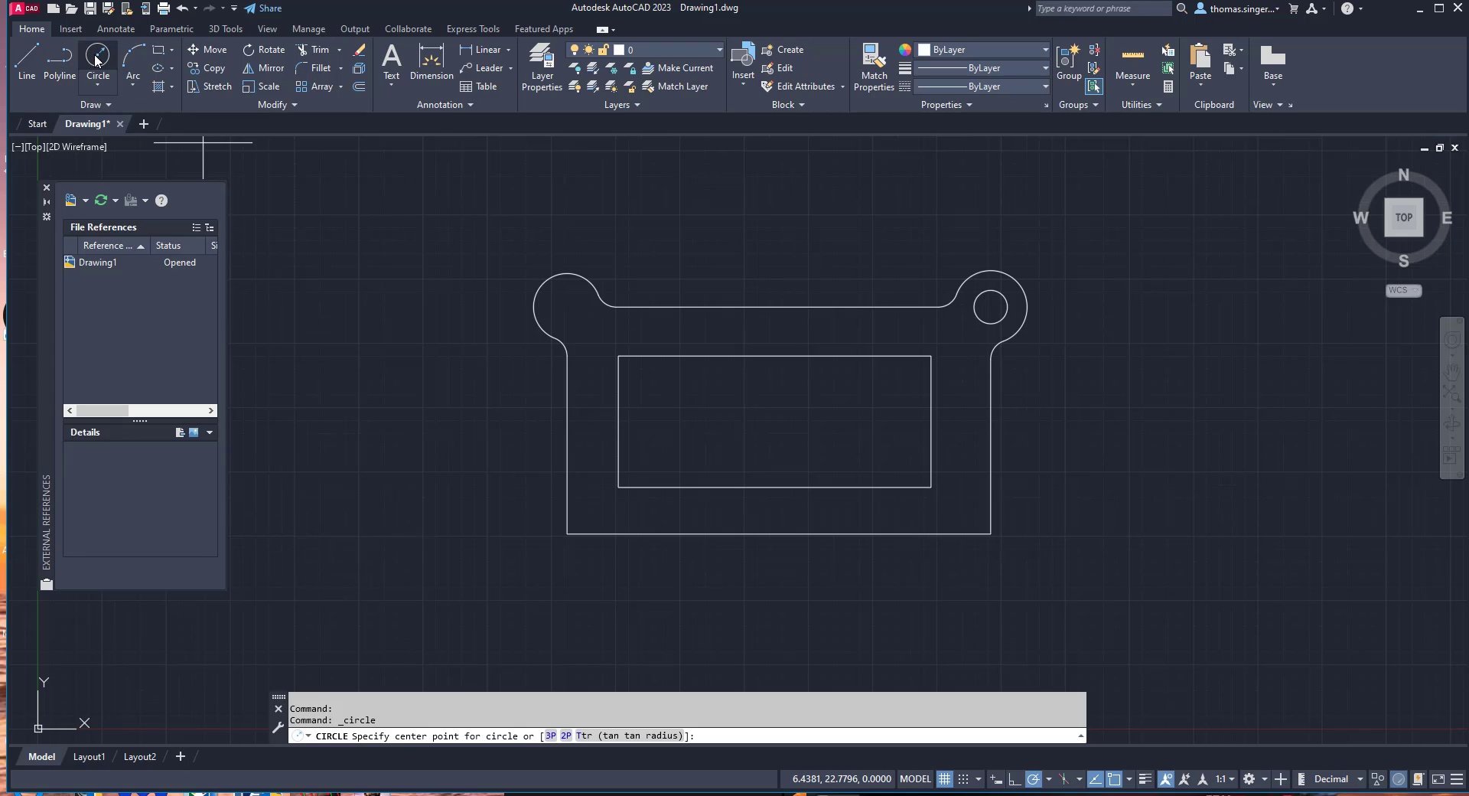
{"action": "left_click", "coordinate": [566, 307]}
{"action": "key", "text": "Return"}
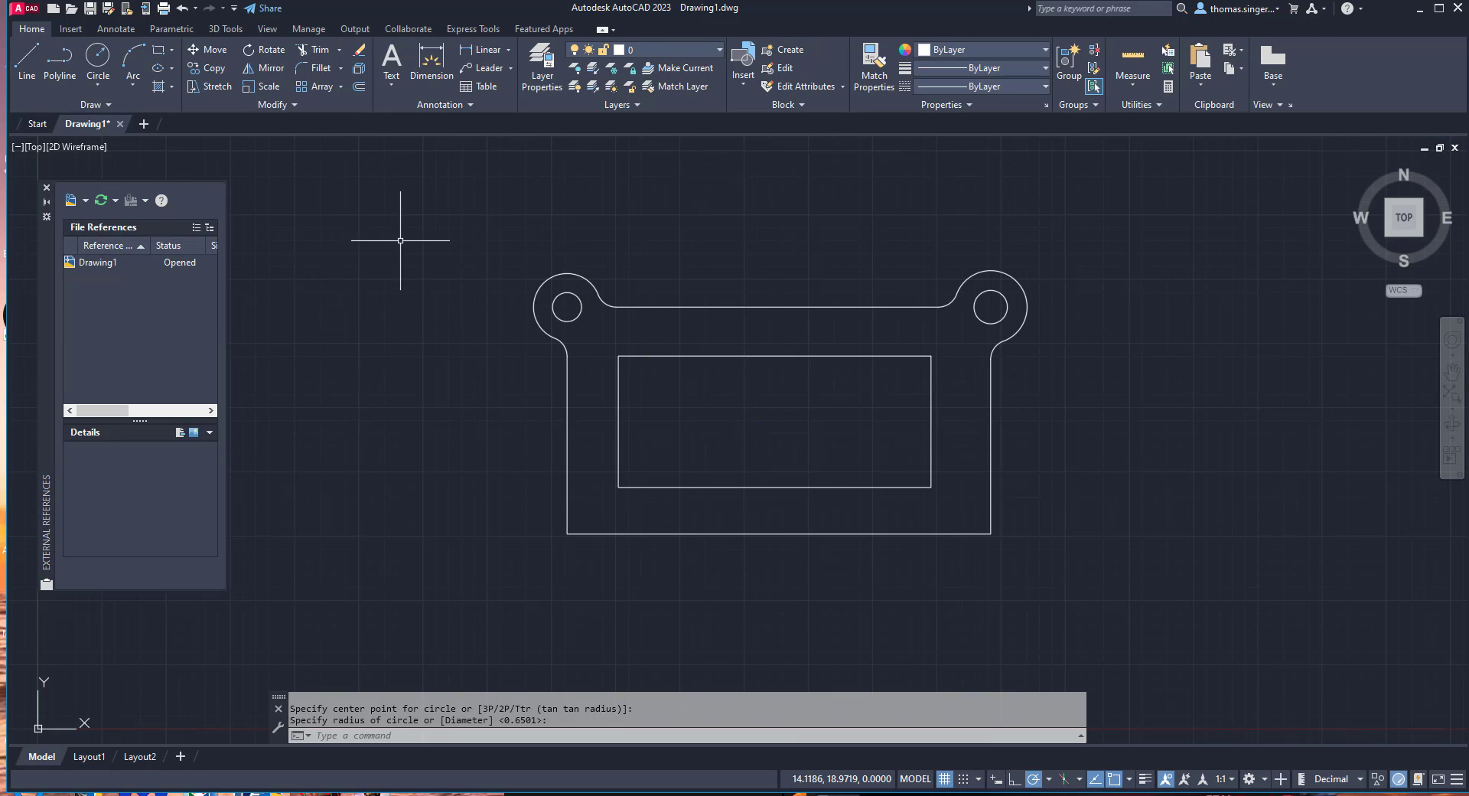
Add a horizontal linear dimensional constraint of 17 between the centers of the two small circles, placed above the part
{"action": "left_click", "coordinate": [169, 30]}
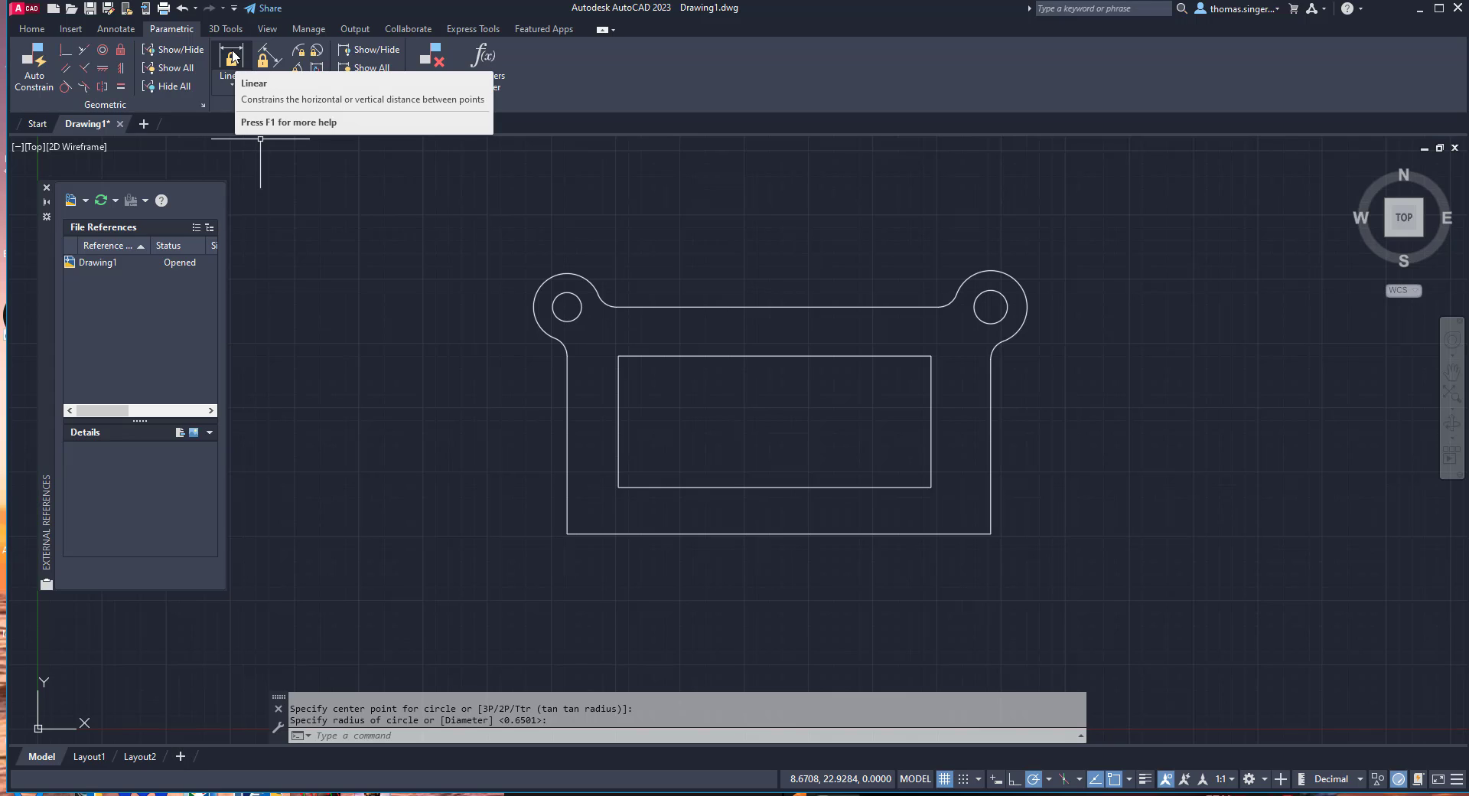
{"action": "left_click", "coordinate": [232, 58]}
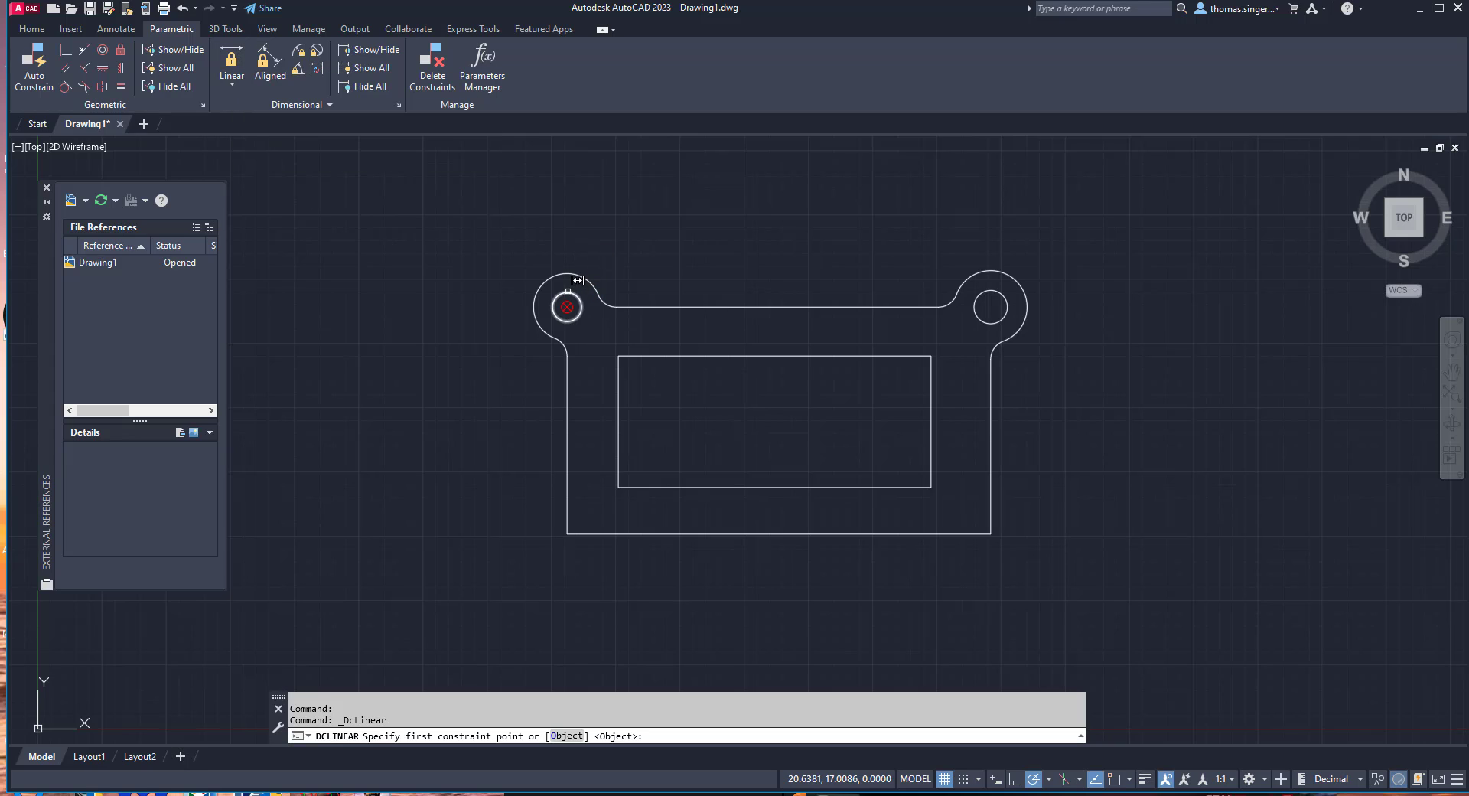
{"action": "left_click", "coordinate": [575, 281]}
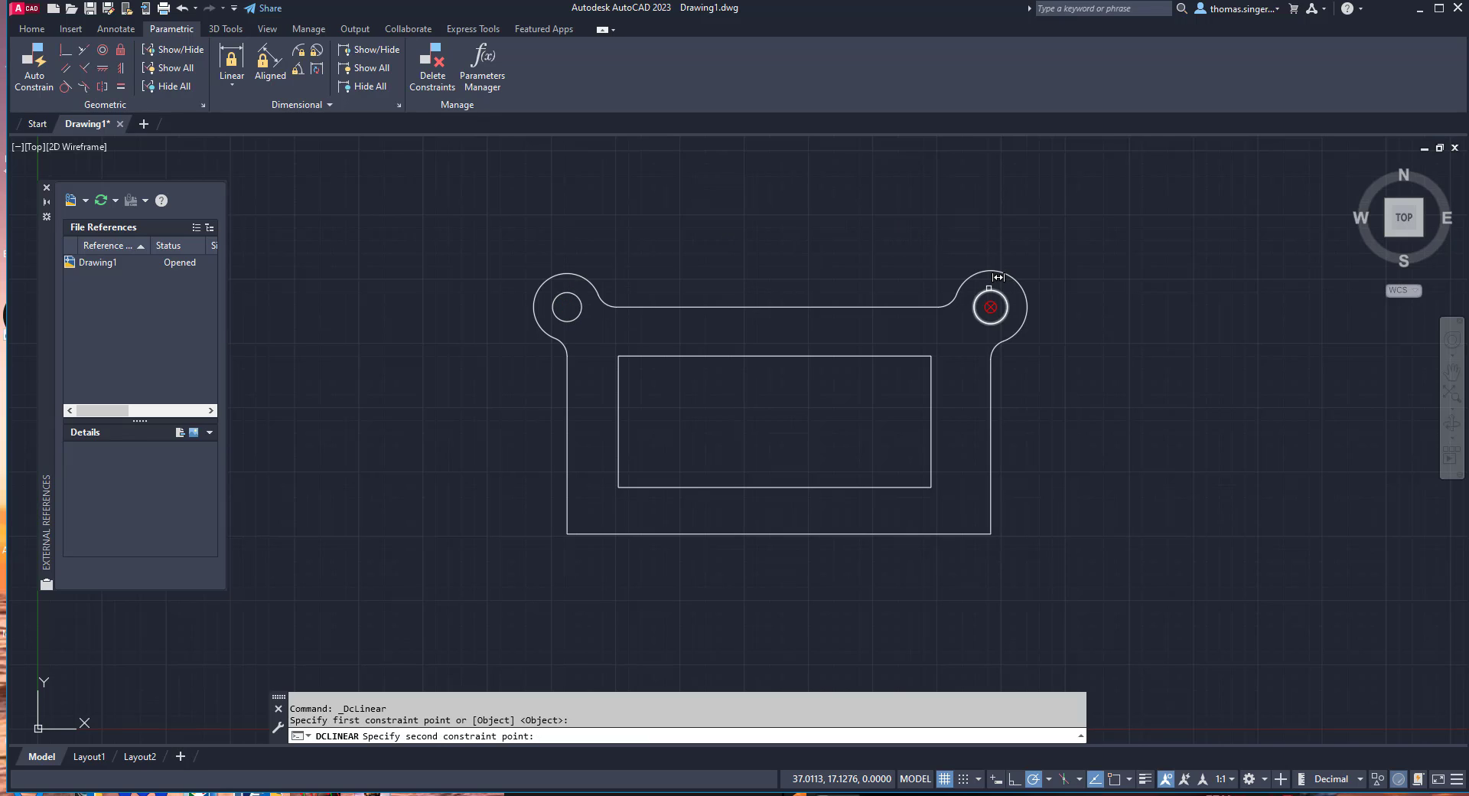
{"action": "left_click", "coordinate": [991, 307]}
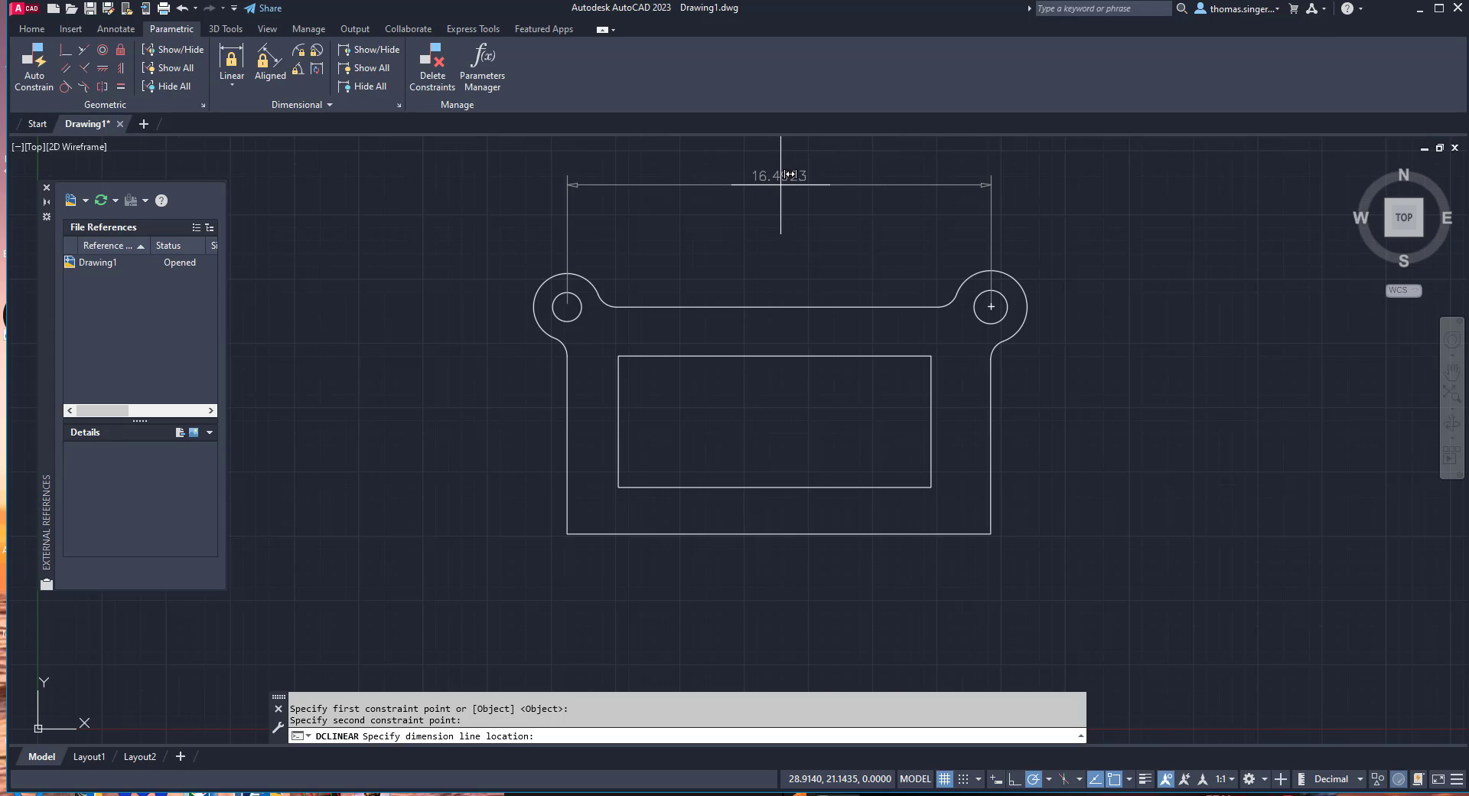
{"action": "left_click", "coordinate": [781, 193]}
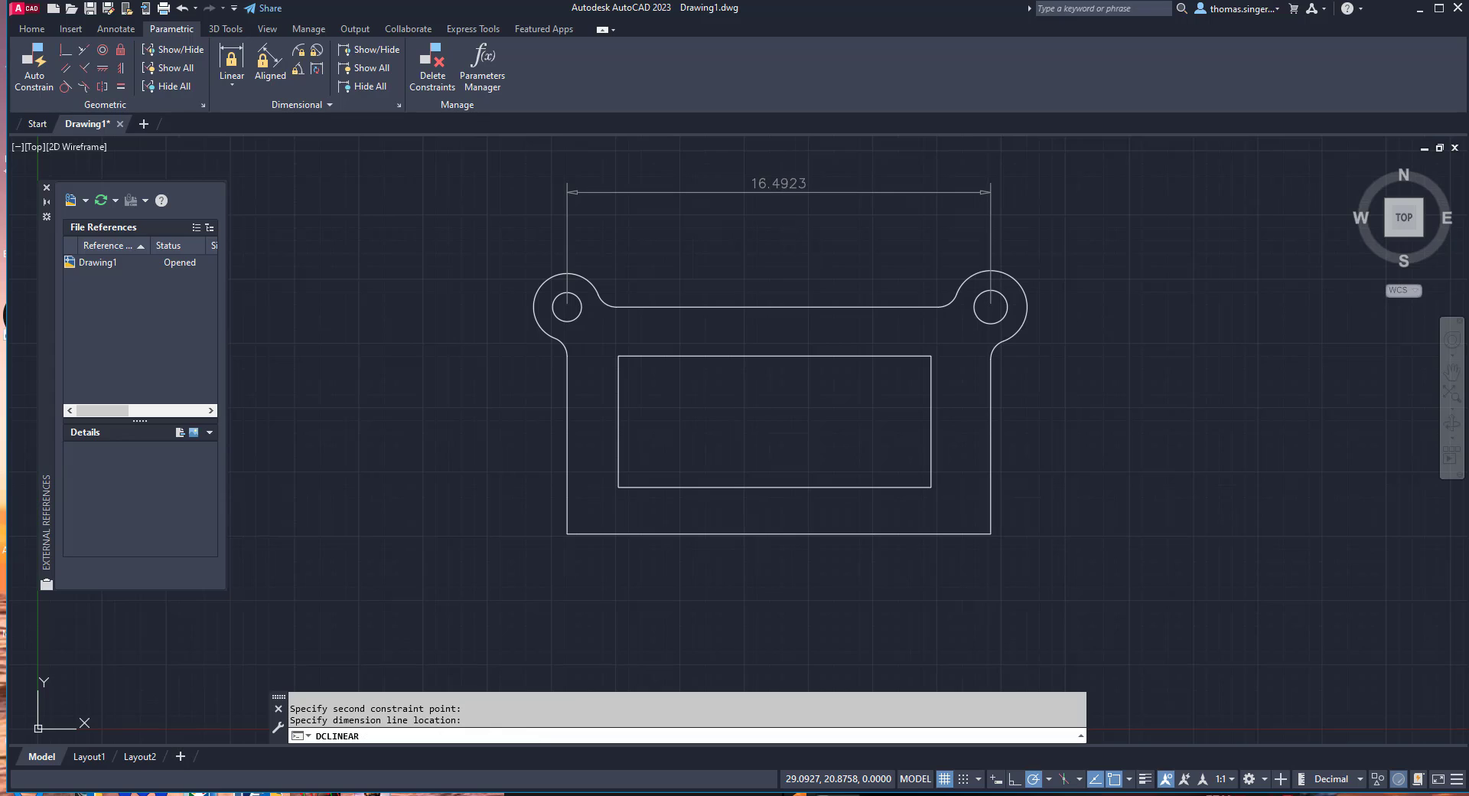
{"action": "key", "text": "Return"}
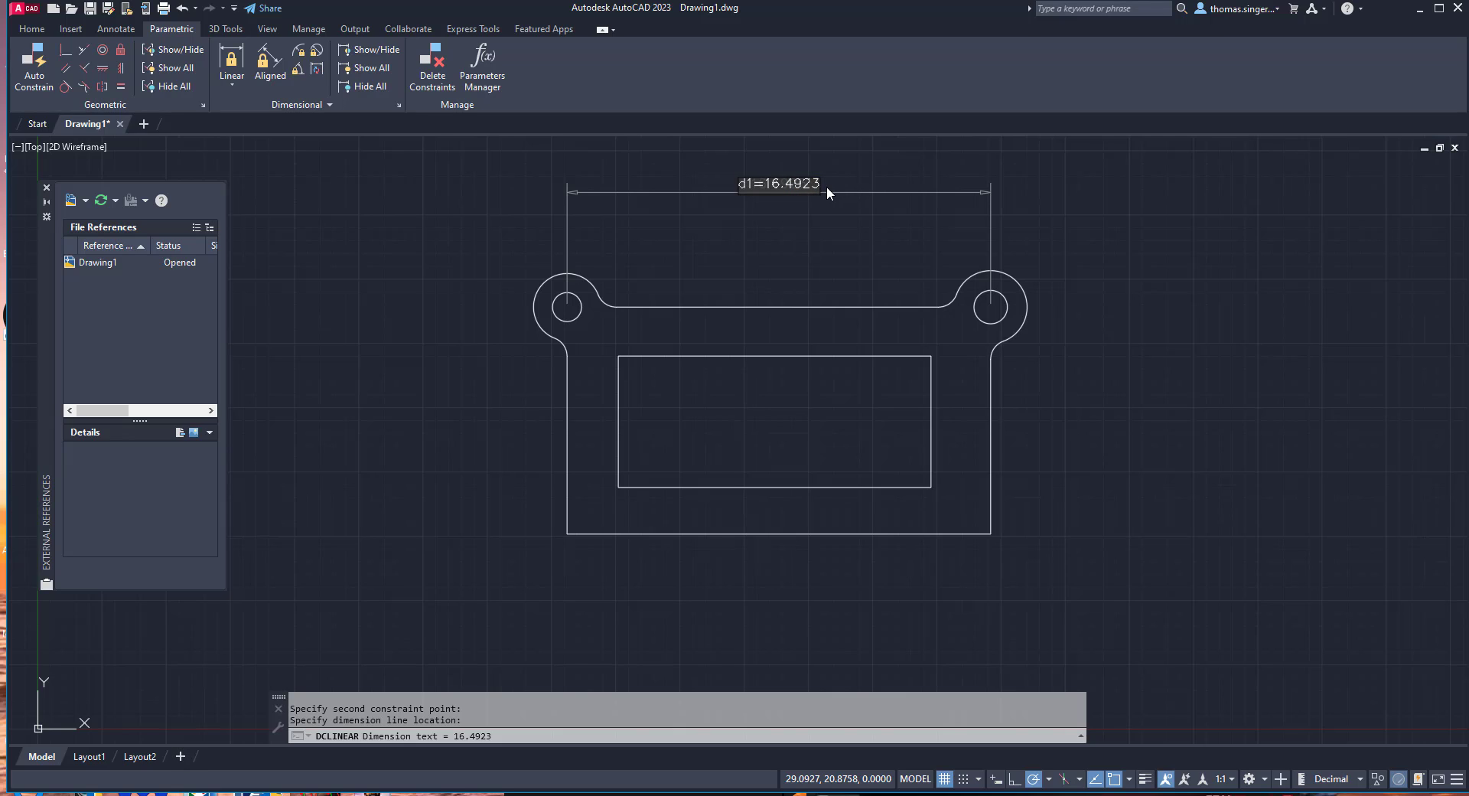
{"action": "left_click_drag", "start_coordinate": [822, 183], "coordinate": [771, 180]}
{"action": "double_click", "coordinate": [775, 182]}
{"action": "type", "text": "17"}
{"action": "key", "text": "Return"}
Apply a concentric constraint between the upper-right corner arc and its small circle
{"action": "key", "text": "Return"}
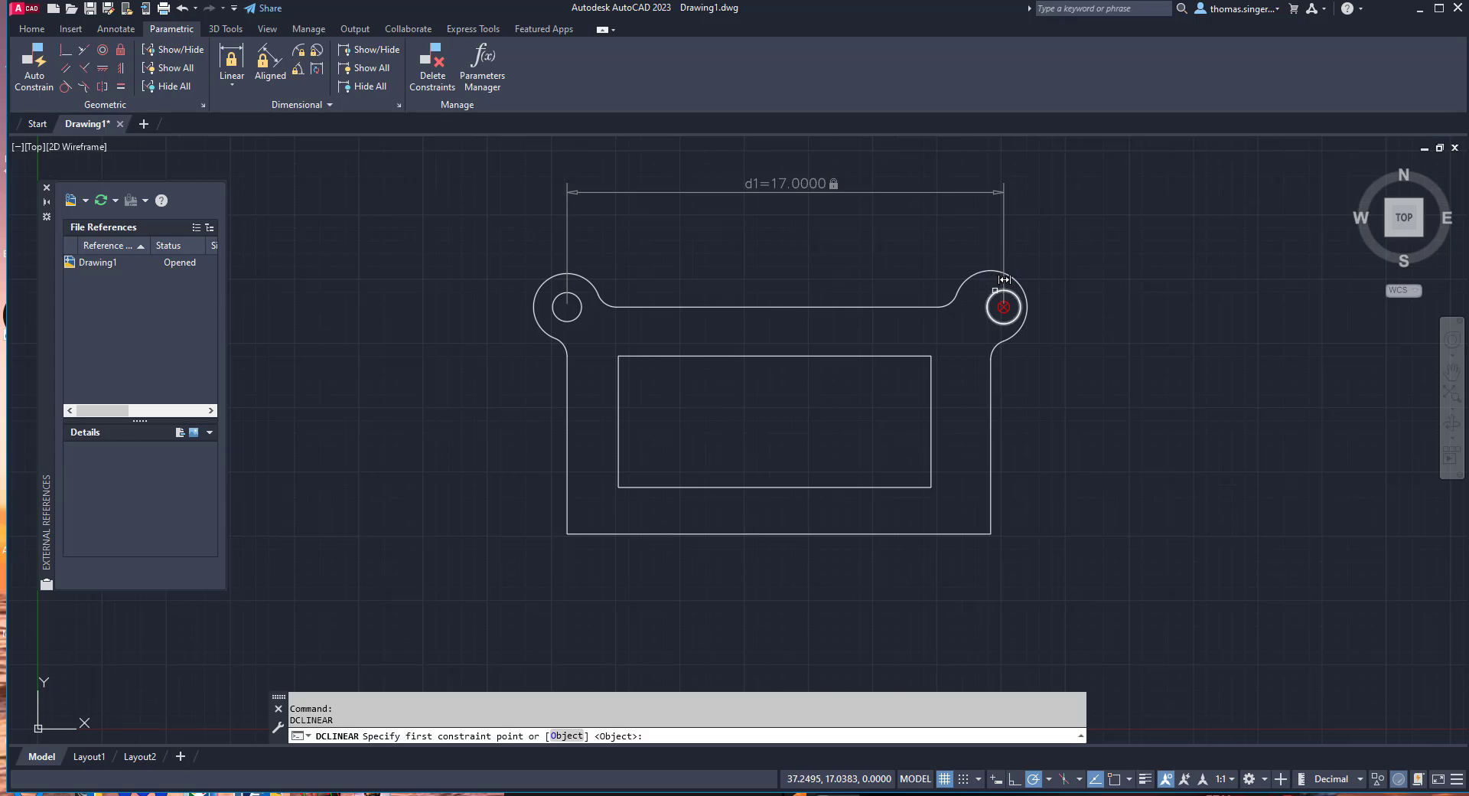
{"action": "left_click", "coordinate": [1023, 301]}
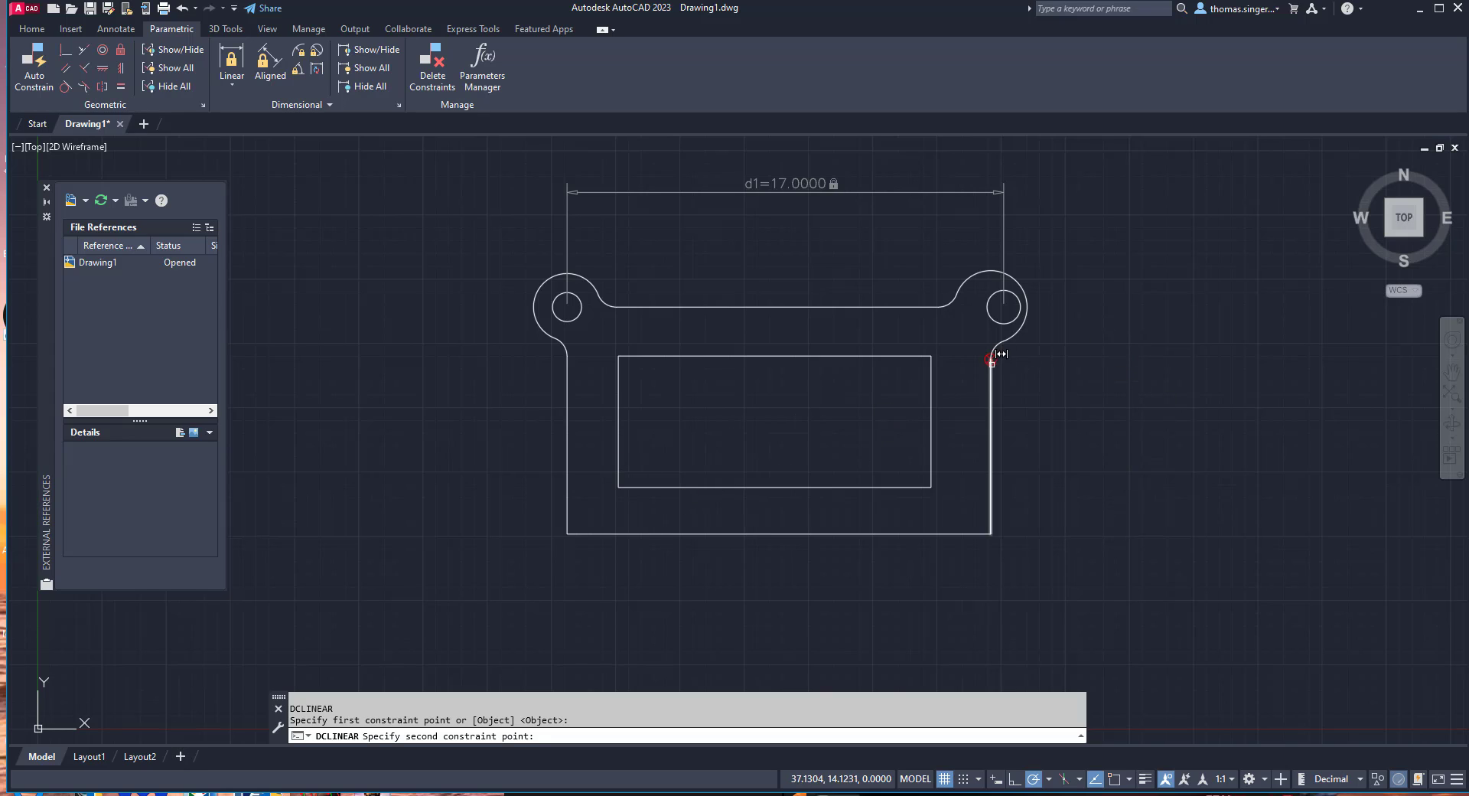
{"action": "left_click", "coordinate": [102, 47]}
{"action": "left_click", "coordinate": [980, 268]}
{"action": "left_click", "coordinate": [996, 292]}
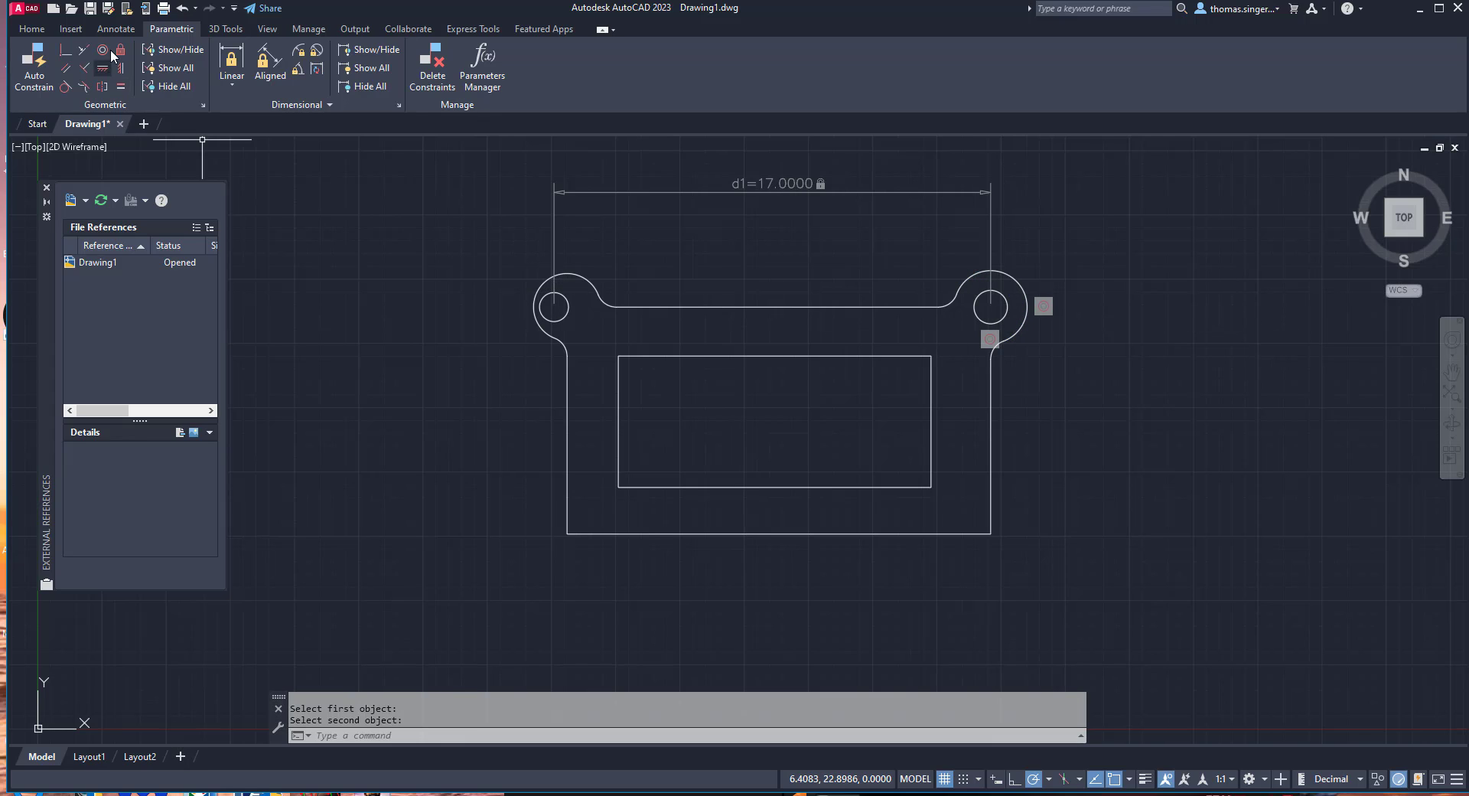
Apply a concentric constraint between the upper-left corner arc and its small circle
{"action": "left_click", "coordinate": [107, 47]}
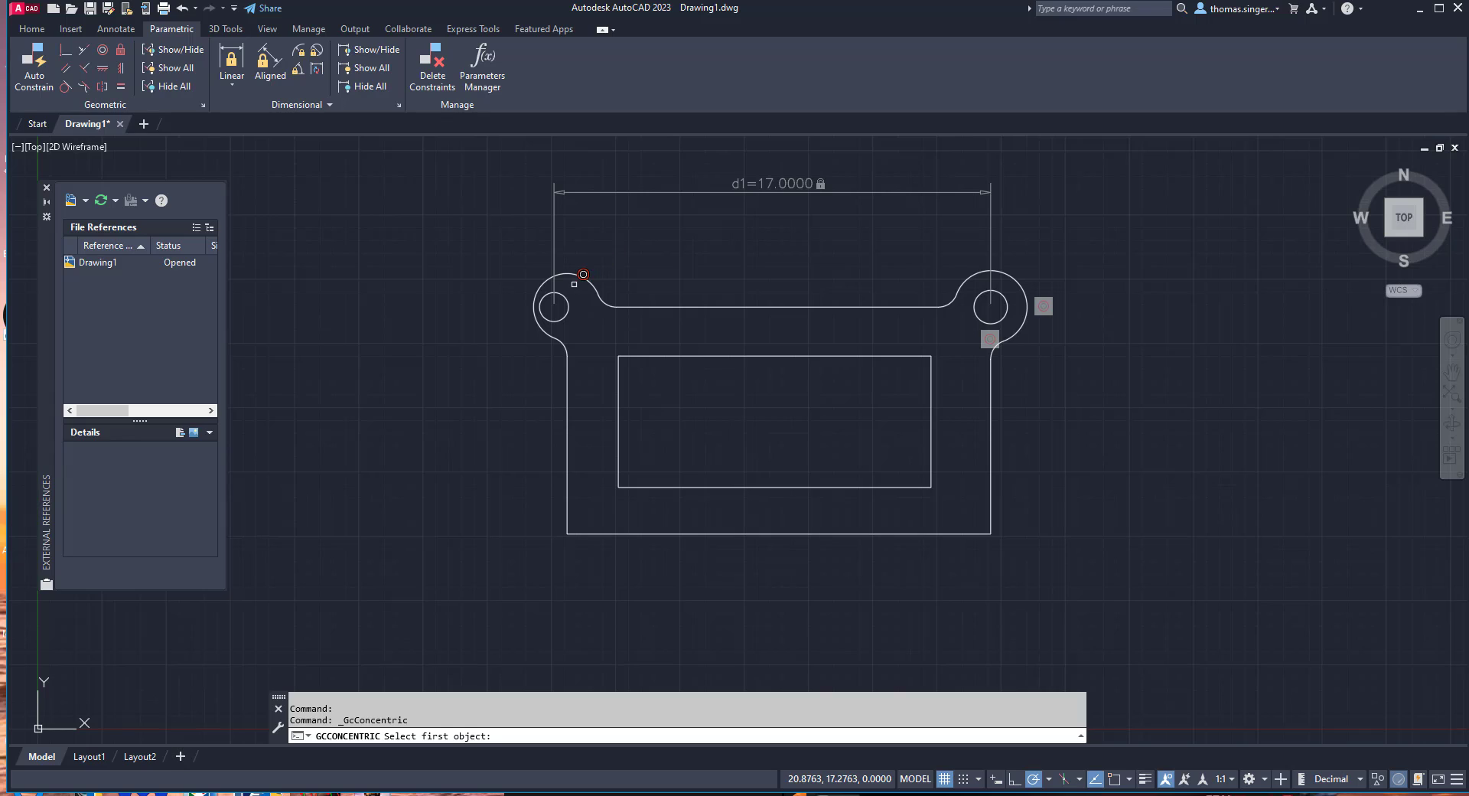
{"action": "left_click", "coordinate": [575, 272]}
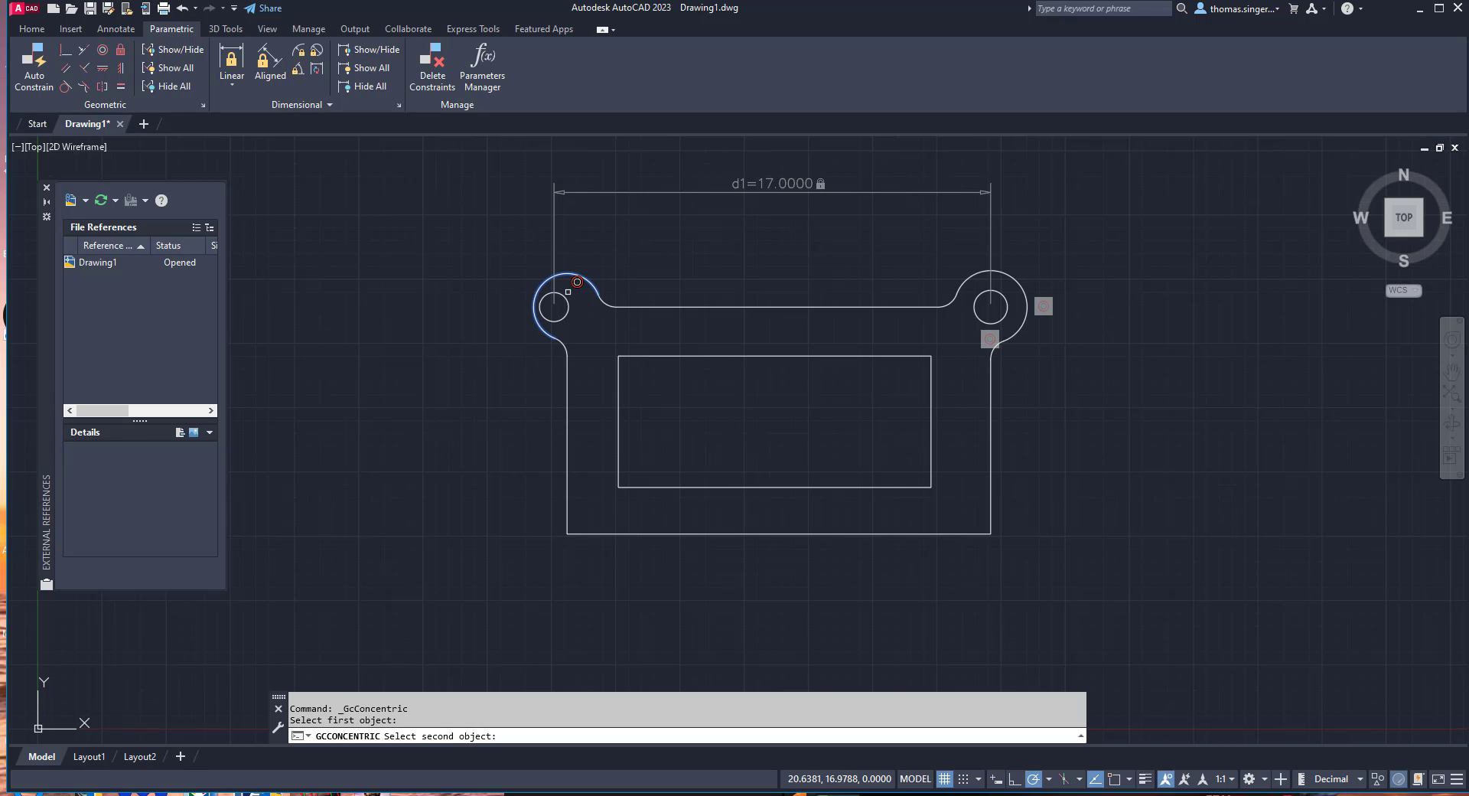
{"action": "left_click", "coordinate": [565, 299]}
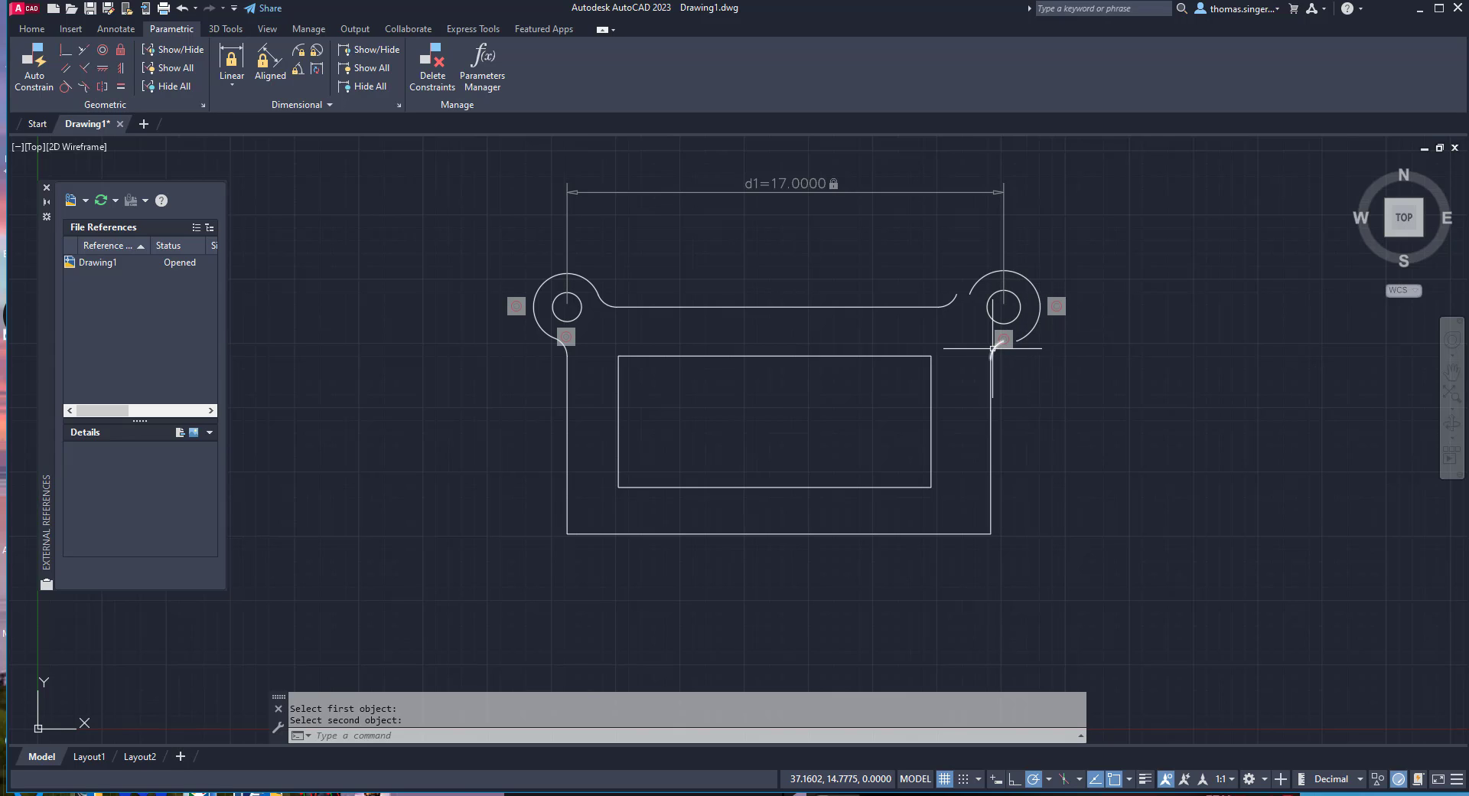
Make the lower end of the upper-right corner arc coincident with the end of the fillet leading to the vertical edge
{"action": "left_click", "coordinate": [65, 57]}
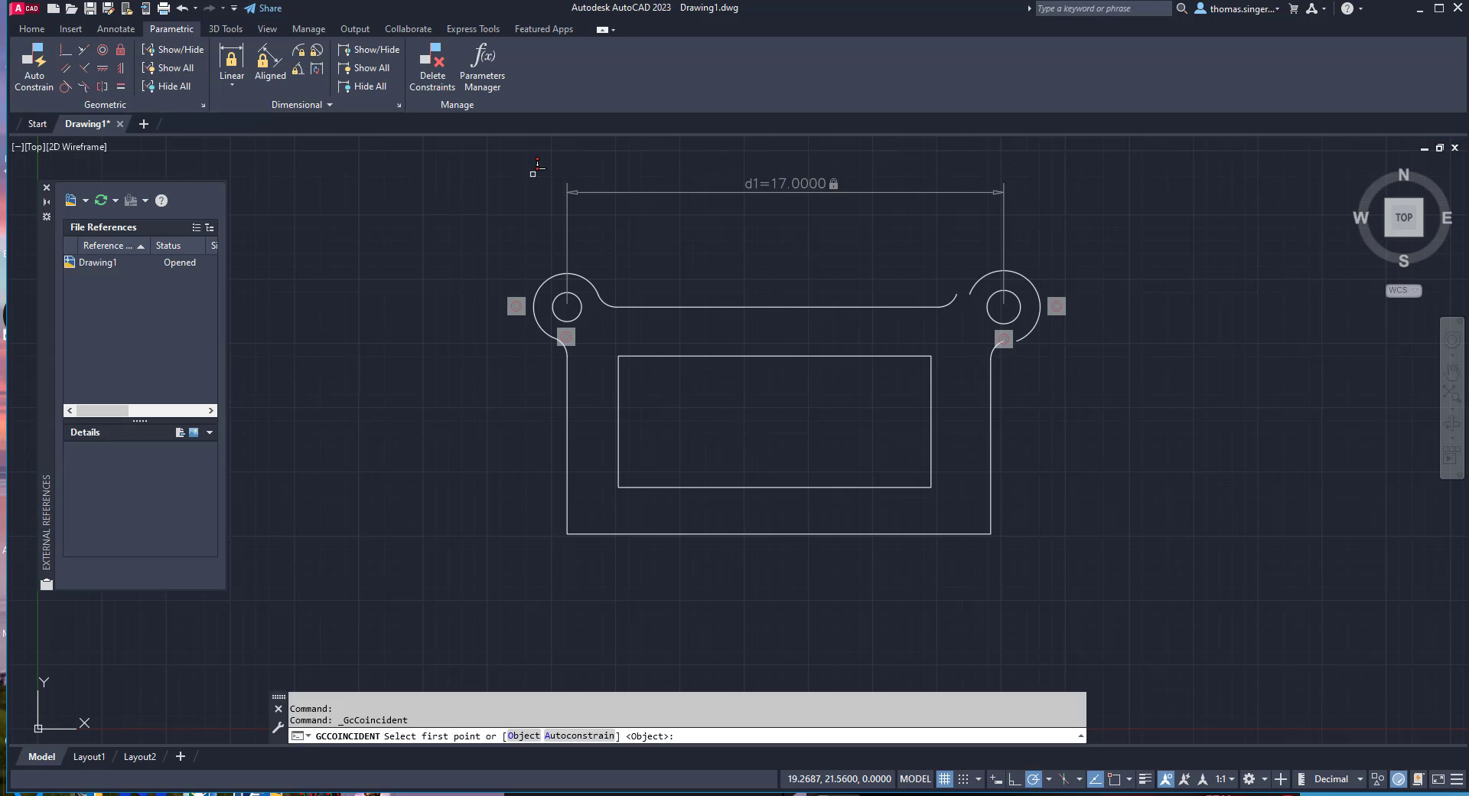
{"action": "scroll", "coordinate": [1062, 355], "scroll_direction": "down", "scroll_amount": 4}
{"action": "scroll", "coordinate": [945, 399], "scroll_direction": "up", "scroll_amount": 10}
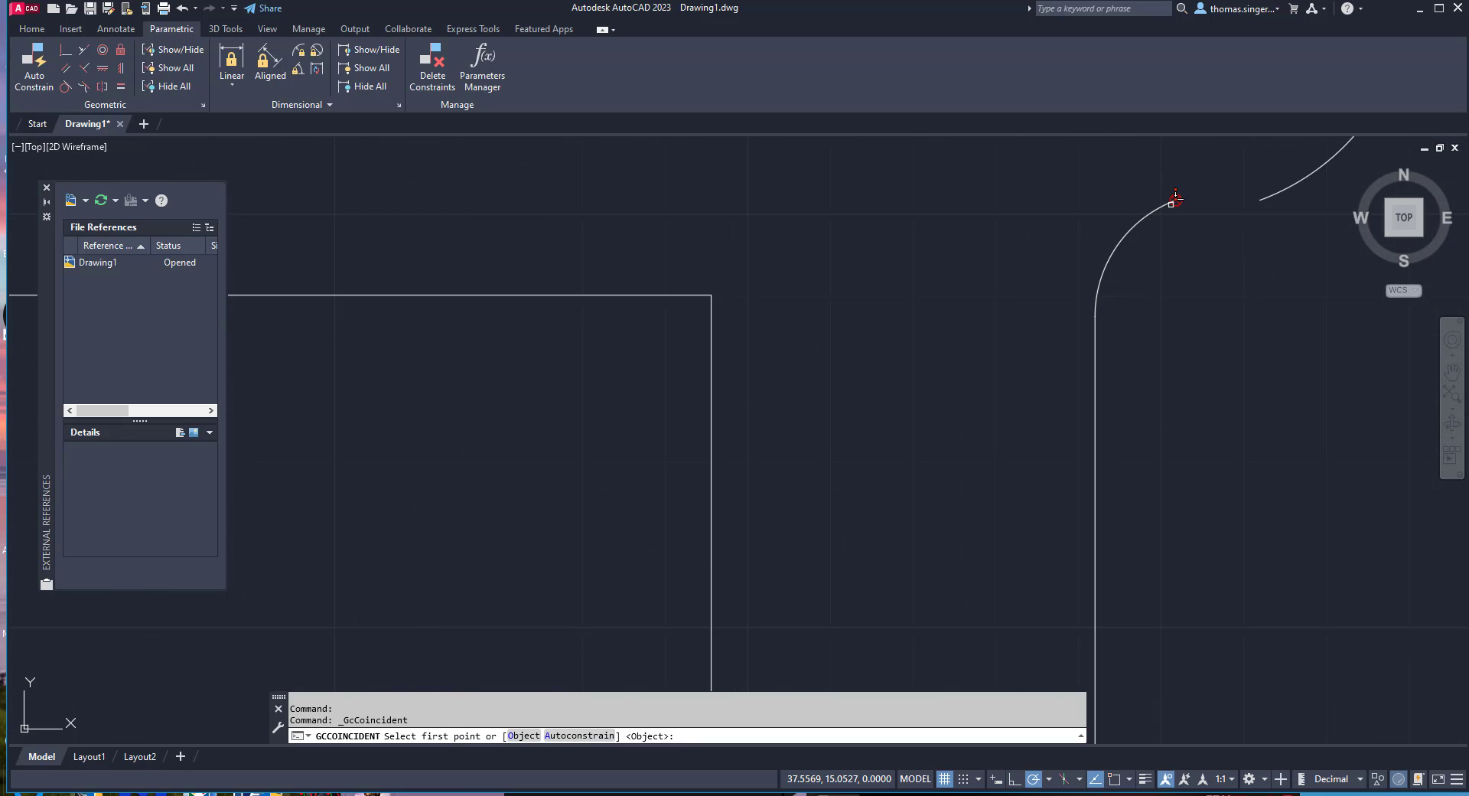
{"action": "left_click", "coordinate": [1174, 200]}
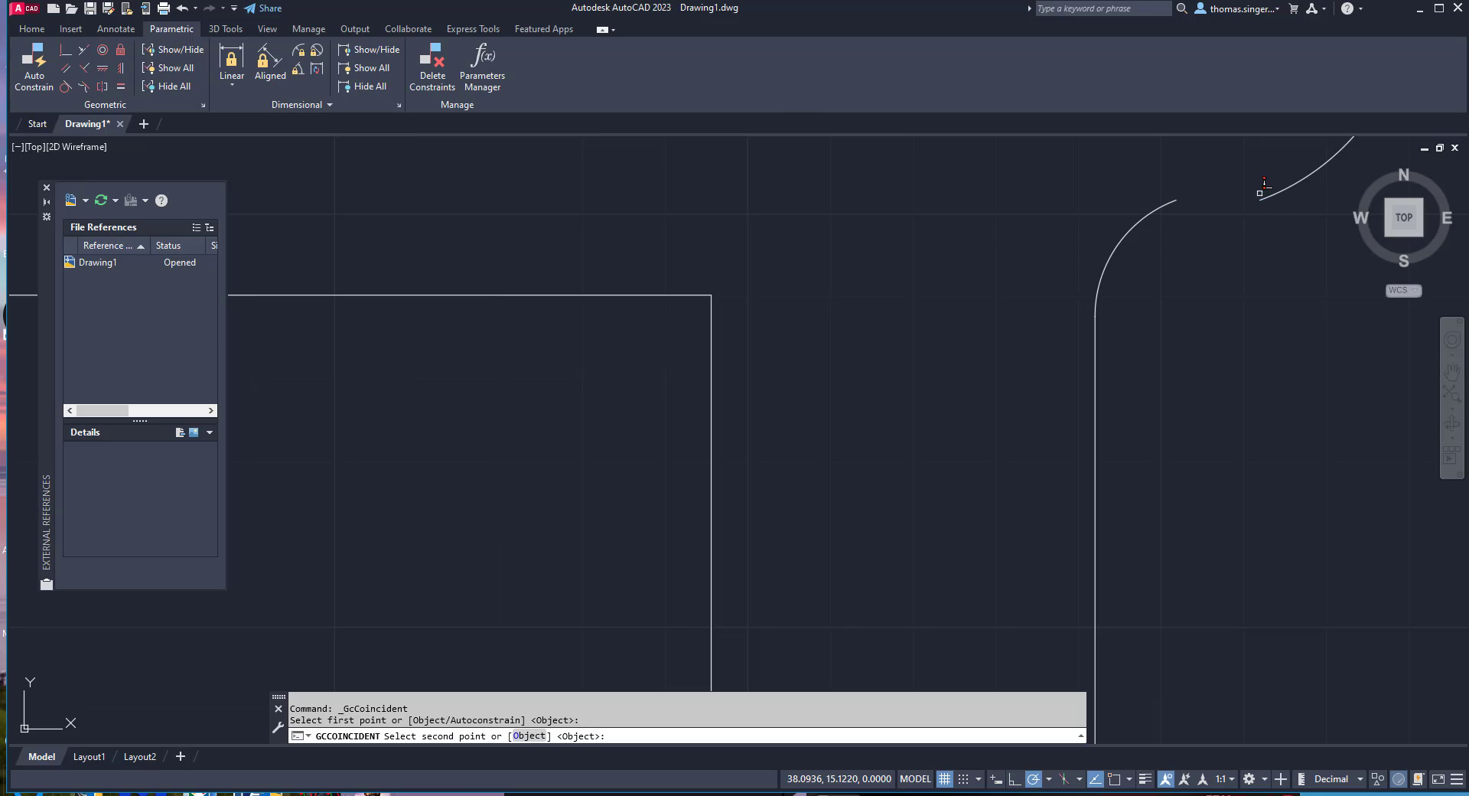
{"action": "left_click", "coordinate": [1260, 193]}
{"action": "scroll", "coordinate": [1184, 265], "scroll_direction": "up", "scroll_amount": 2}
{"action": "scroll", "coordinate": [1163, 245], "scroll_direction": "down", "scroll_amount": 6}
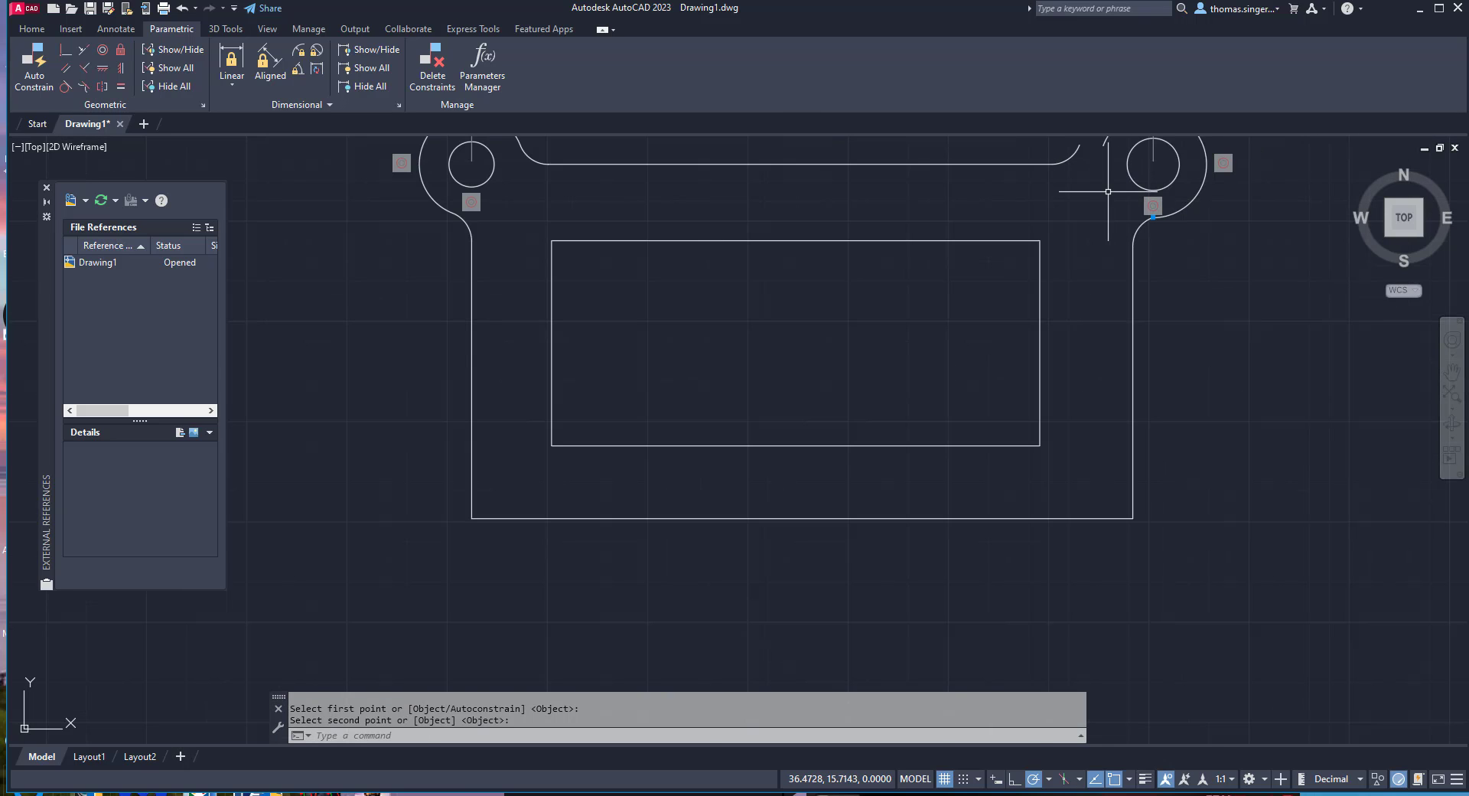
Make the upper end of the top edge's right fillet coincident with the inner end of the upper-right corner arc
{"action": "right_click", "coordinate": [1031, 199]}
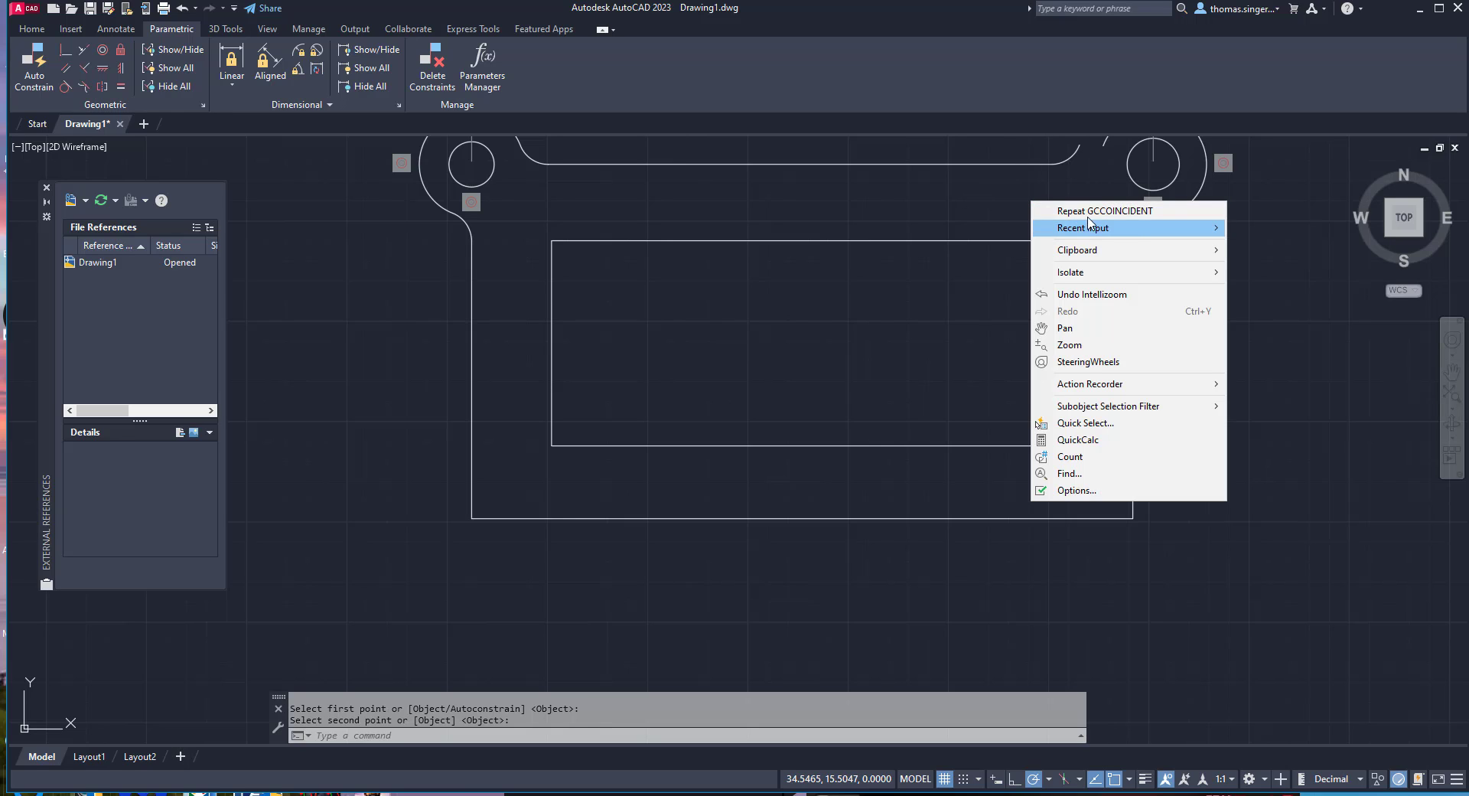
{"action": "left_click", "coordinate": [1094, 205]}
{"action": "left_click", "coordinate": [1103, 144]}
{"action": "left_click", "coordinate": [1074, 145]}
Make the top edge's right endpoint coincident with the lower end of the adjoining fillet
{"action": "right_click", "coordinate": [1048, 179]}
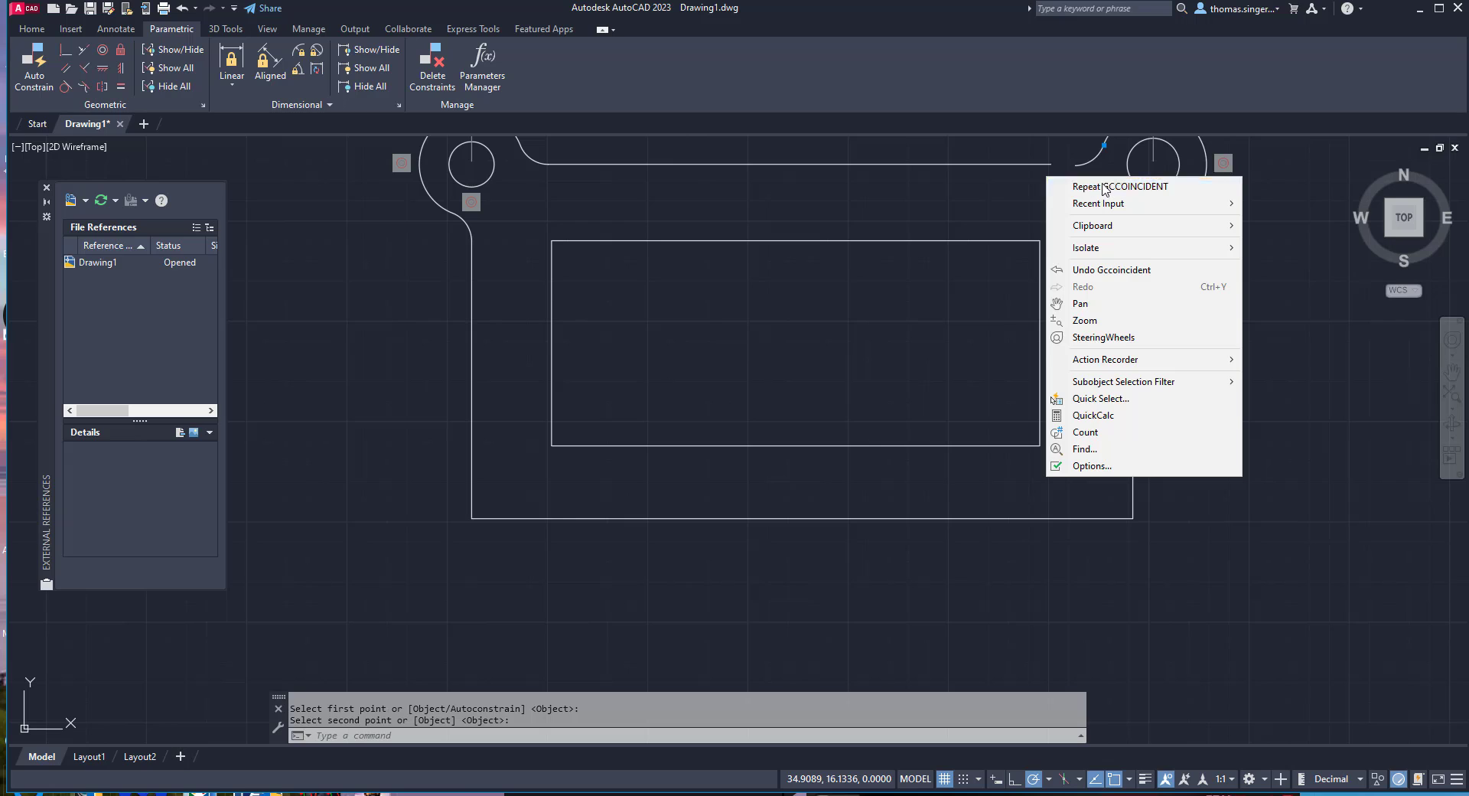
{"action": "left_click", "coordinate": [1109, 187]}
{"action": "left_click", "coordinate": [1074, 158]}
{"action": "left_click", "coordinate": [1058, 154]}
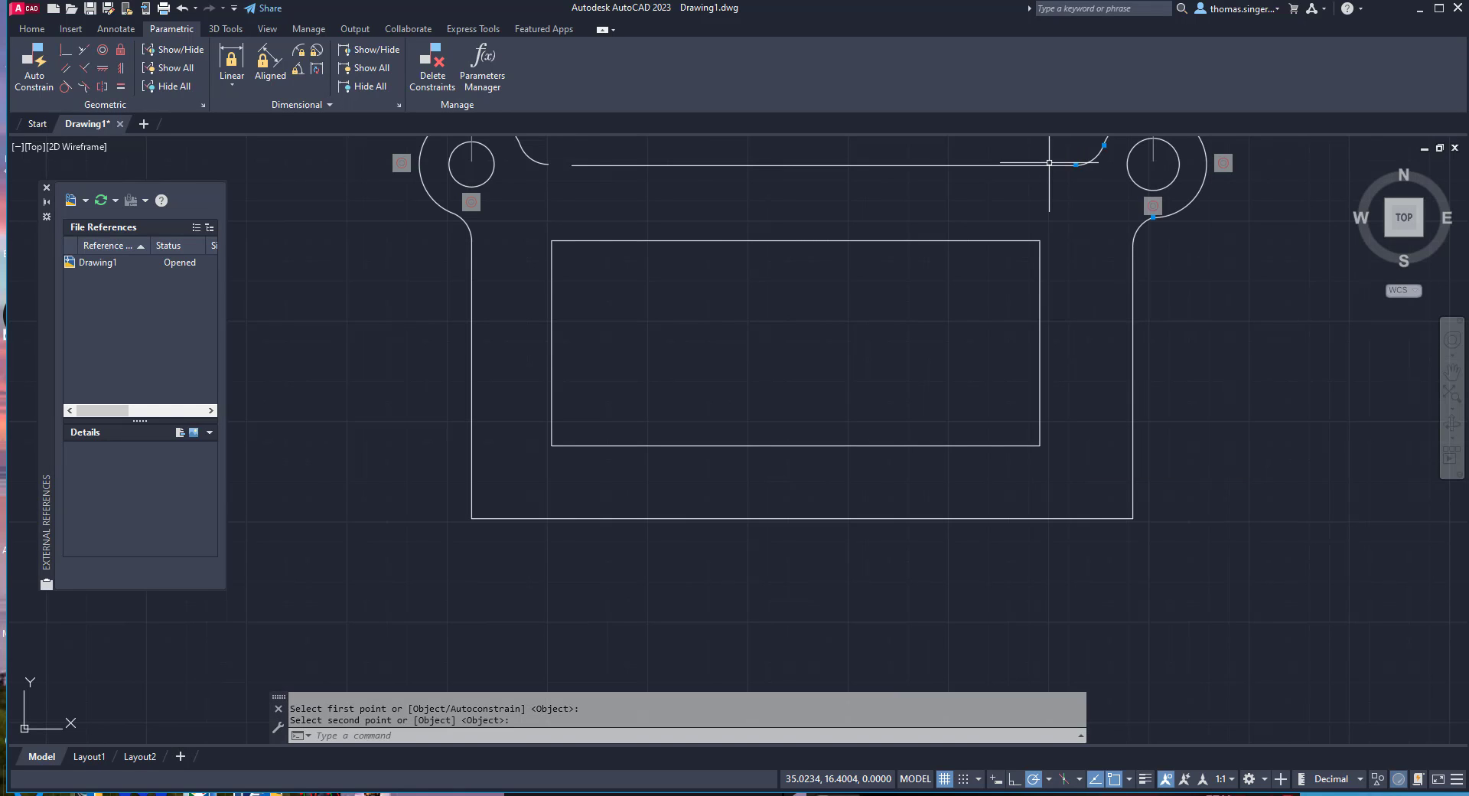
Make the left fillet's lower end coincident with the left endpoint of the top edge
{"action": "right_click", "coordinate": [727, 212]}
{"action": "left_click", "coordinate": [799, 221]}
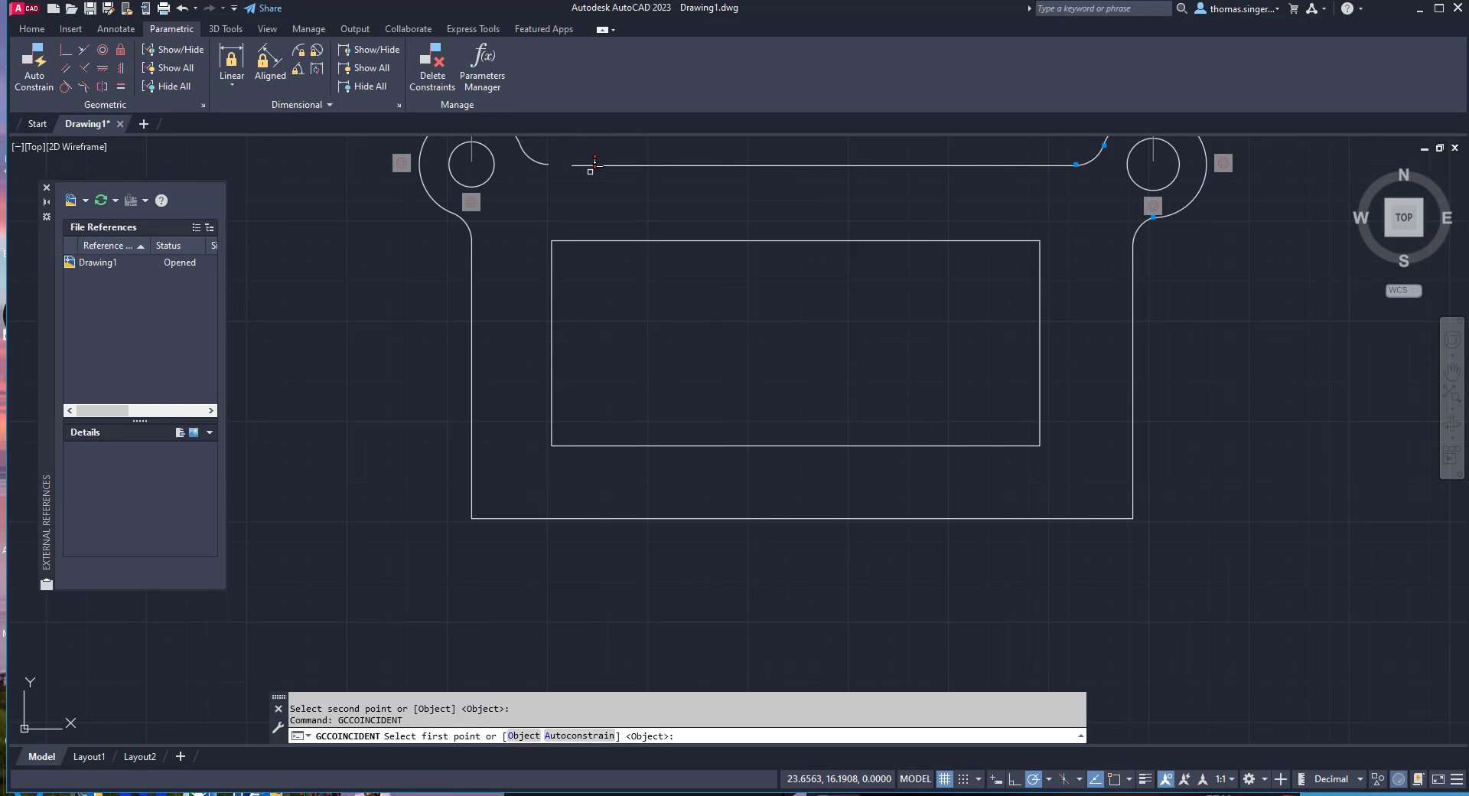
{"action": "left_click", "coordinate": [582, 165]}
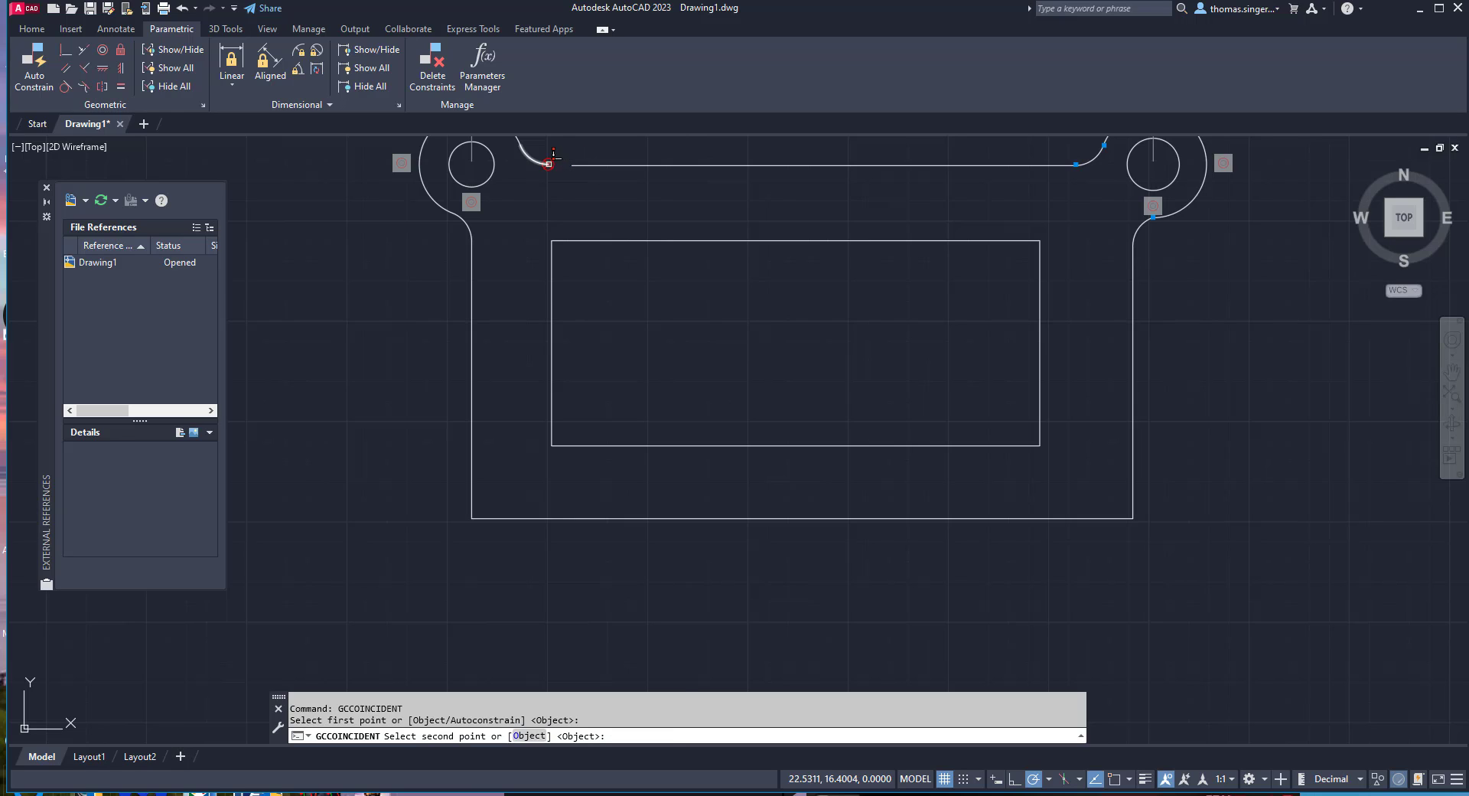
{"action": "left_click", "coordinate": [552, 159]}
{"action": "right_click", "coordinate": [509, 175]}
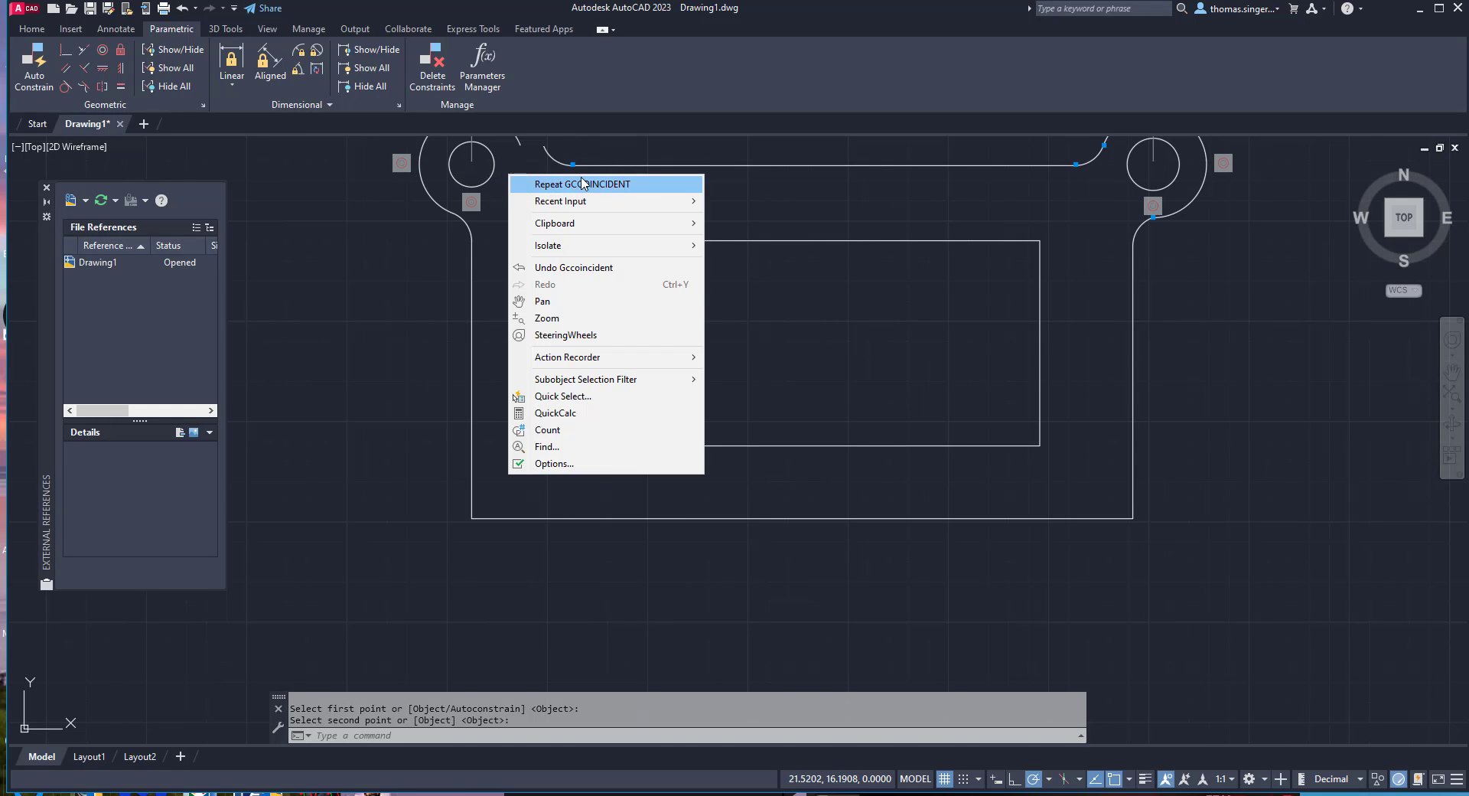
Make both ends of the upper-left corner arc coincident with the nearest ends of the two adjoining fillets
{"action": "left_click", "coordinate": [584, 183]}
{"action": "left_click", "coordinate": [551, 145]}
{"action": "left_click", "coordinate": [521, 144]}
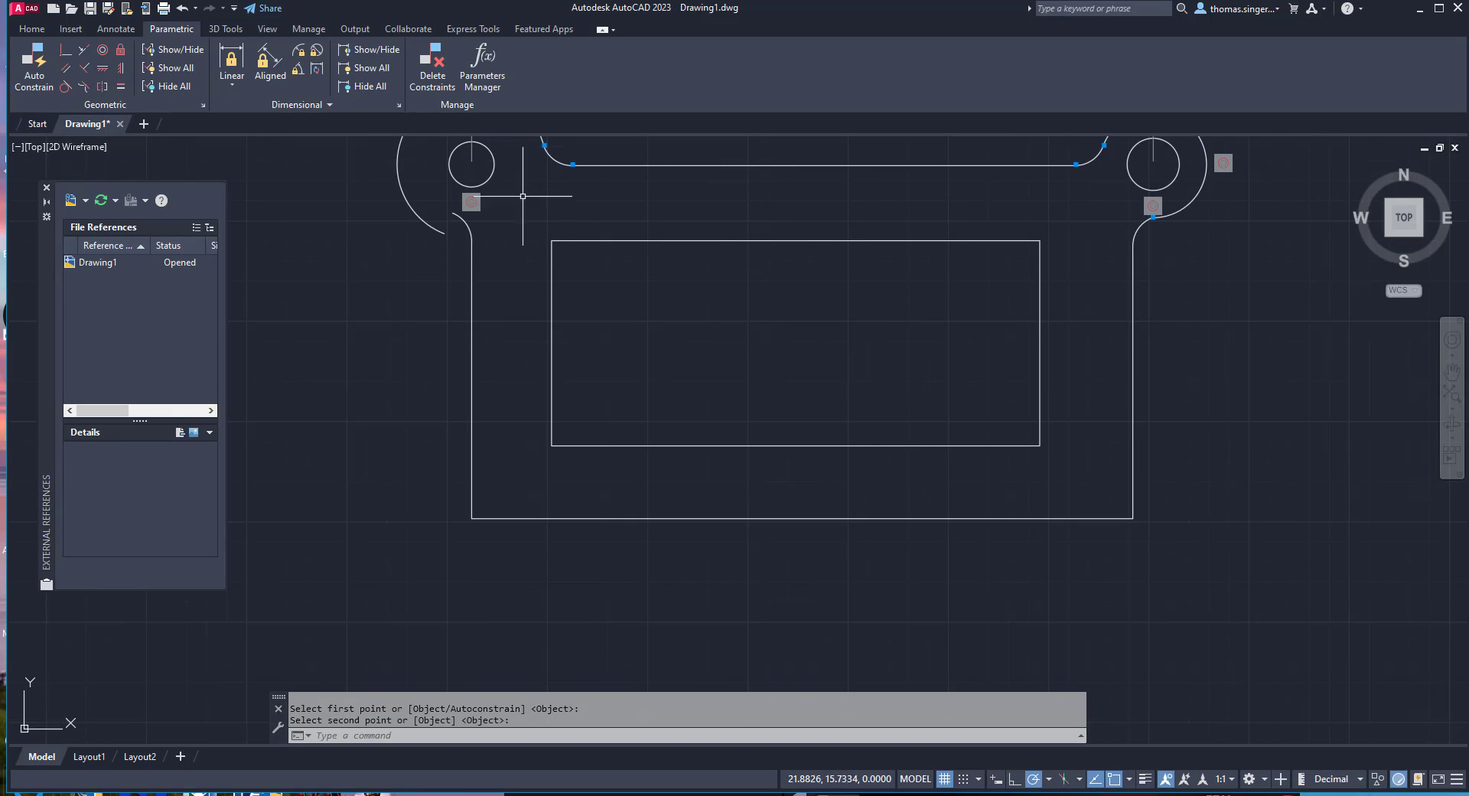
{"action": "right_click", "coordinate": [529, 233]}
{"action": "left_click", "coordinate": [559, 240]}
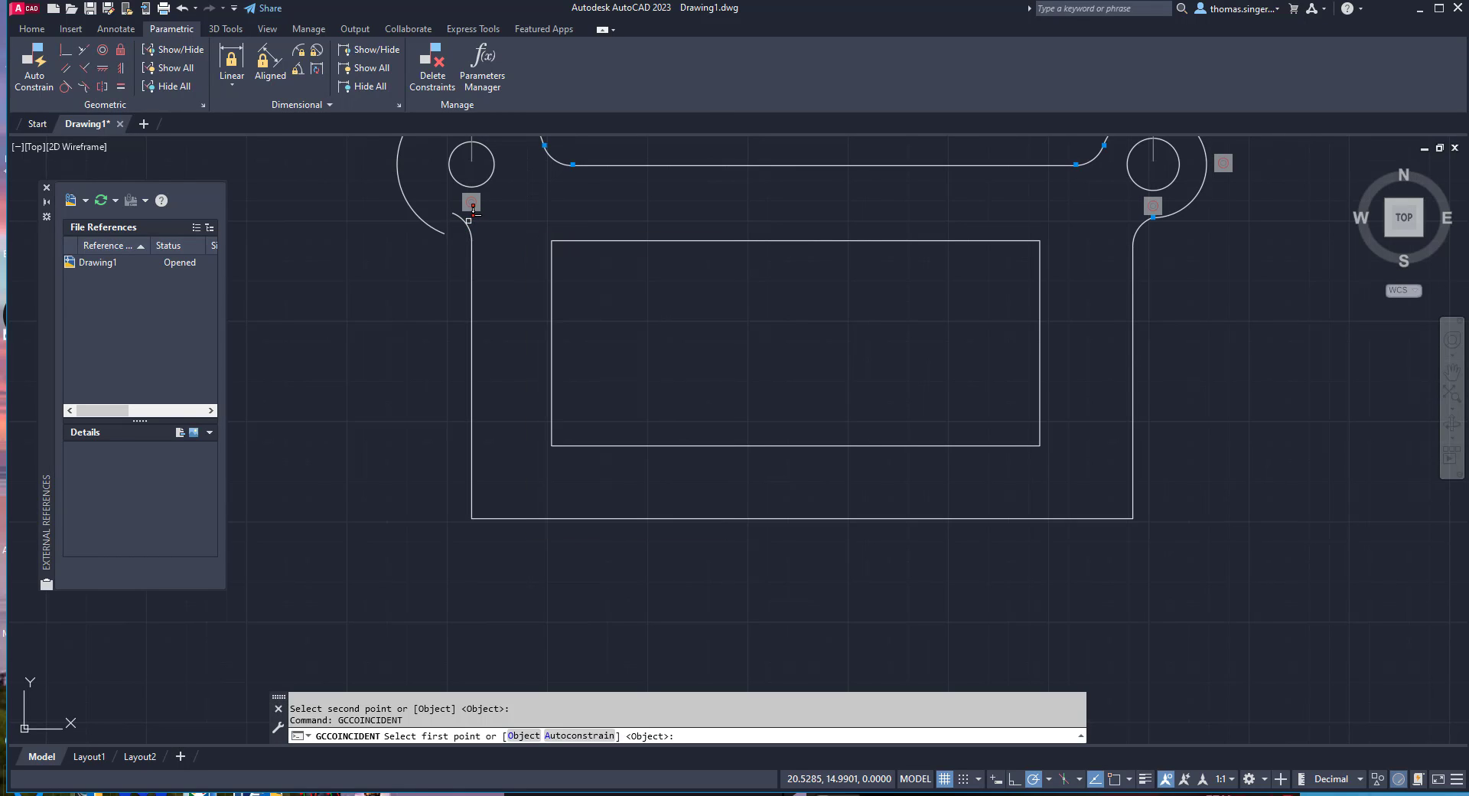
{"action": "left_click", "coordinate": [456, 215]}
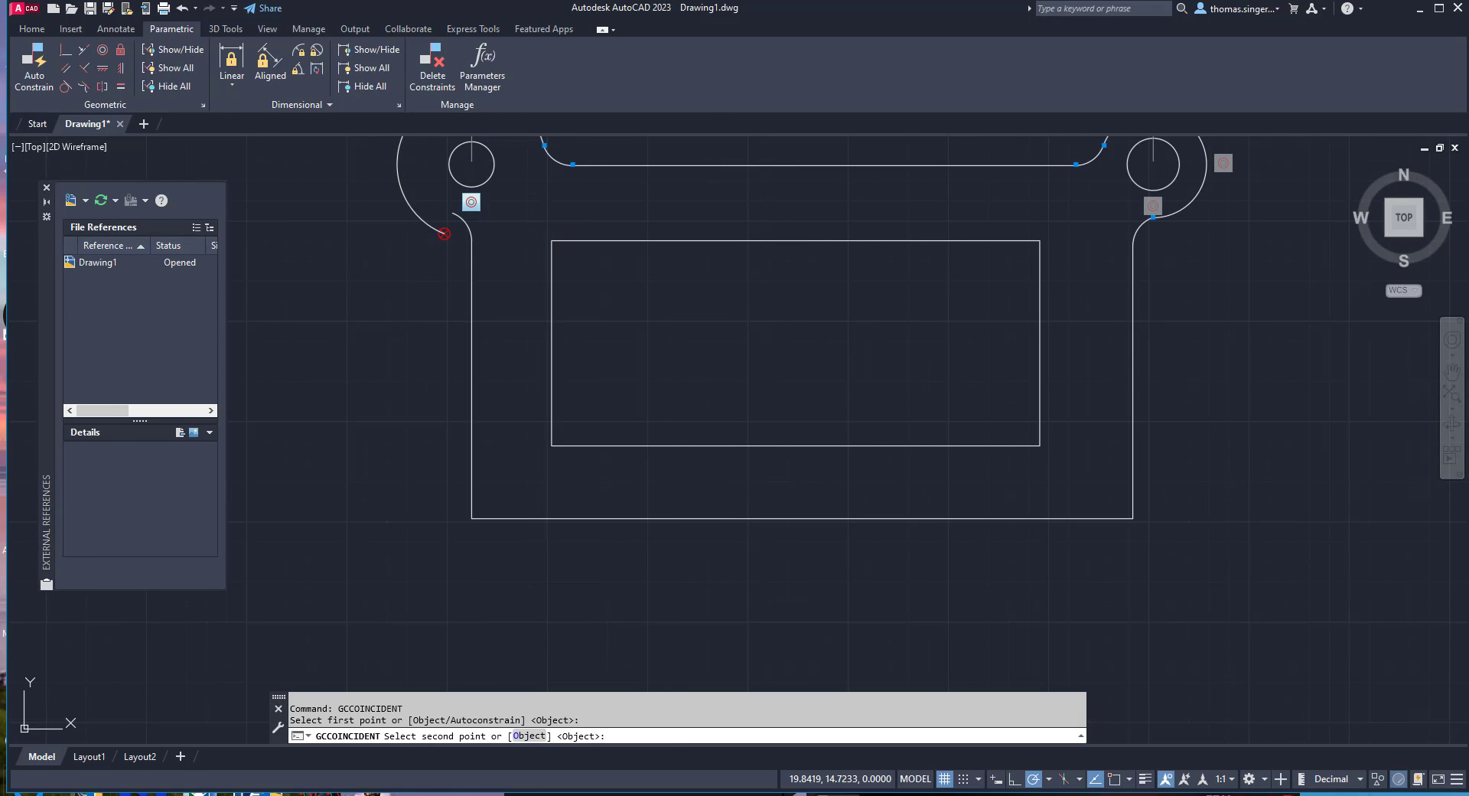
{"action": "left_click", "coordinate": [445, 232]}
Make the lower end of the fillet below the upper-right corner arc coincident with the right vertical edge's upper endpoint
{"action": "right_click", "coordinate": [1090, 209]}
{"action": "left_click", "coordinate": [1118, 217]}
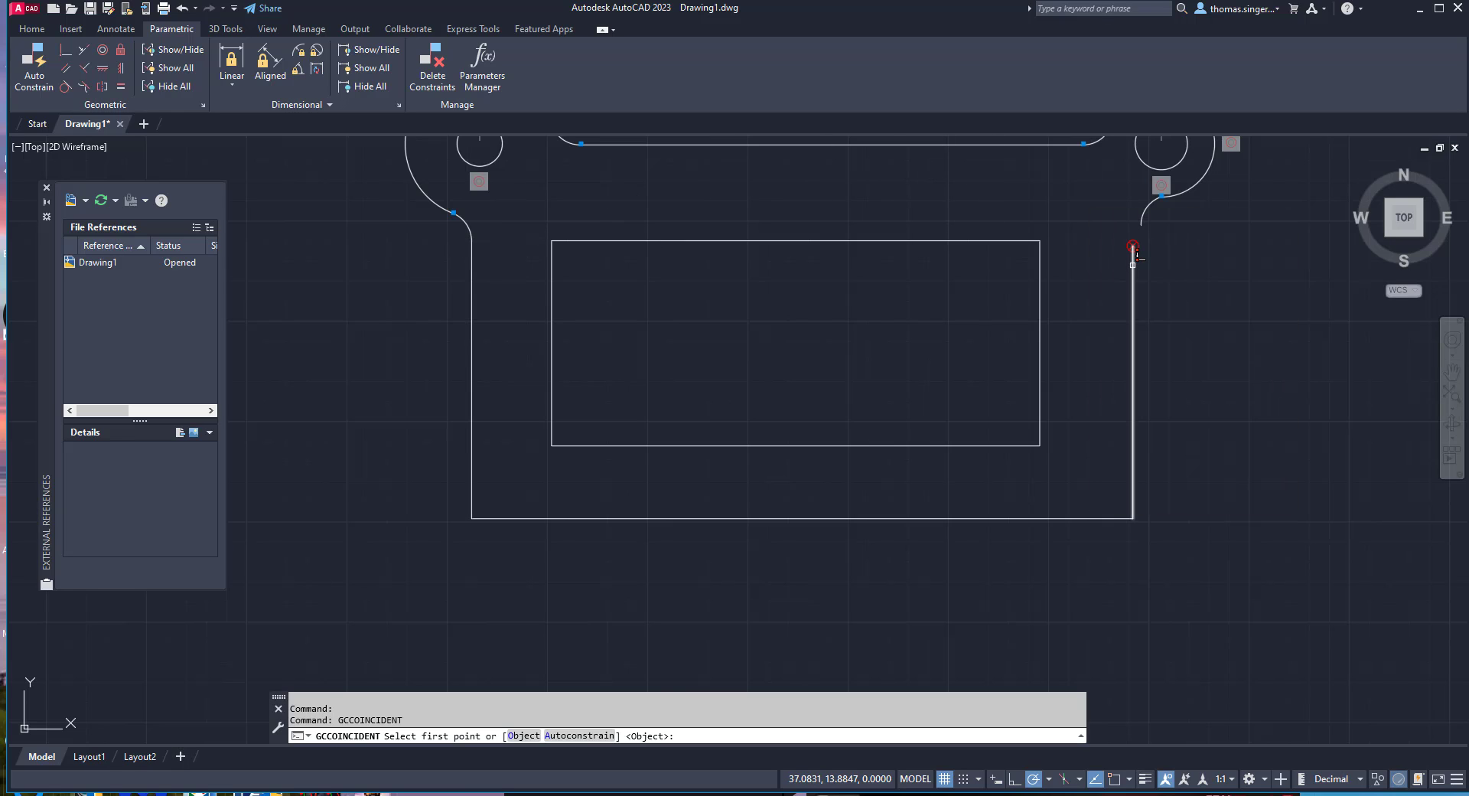
{"action": "left_click", "coordinate": [1133, 246]}
{"action": "left_click", "coordinate": [1145, 220]}
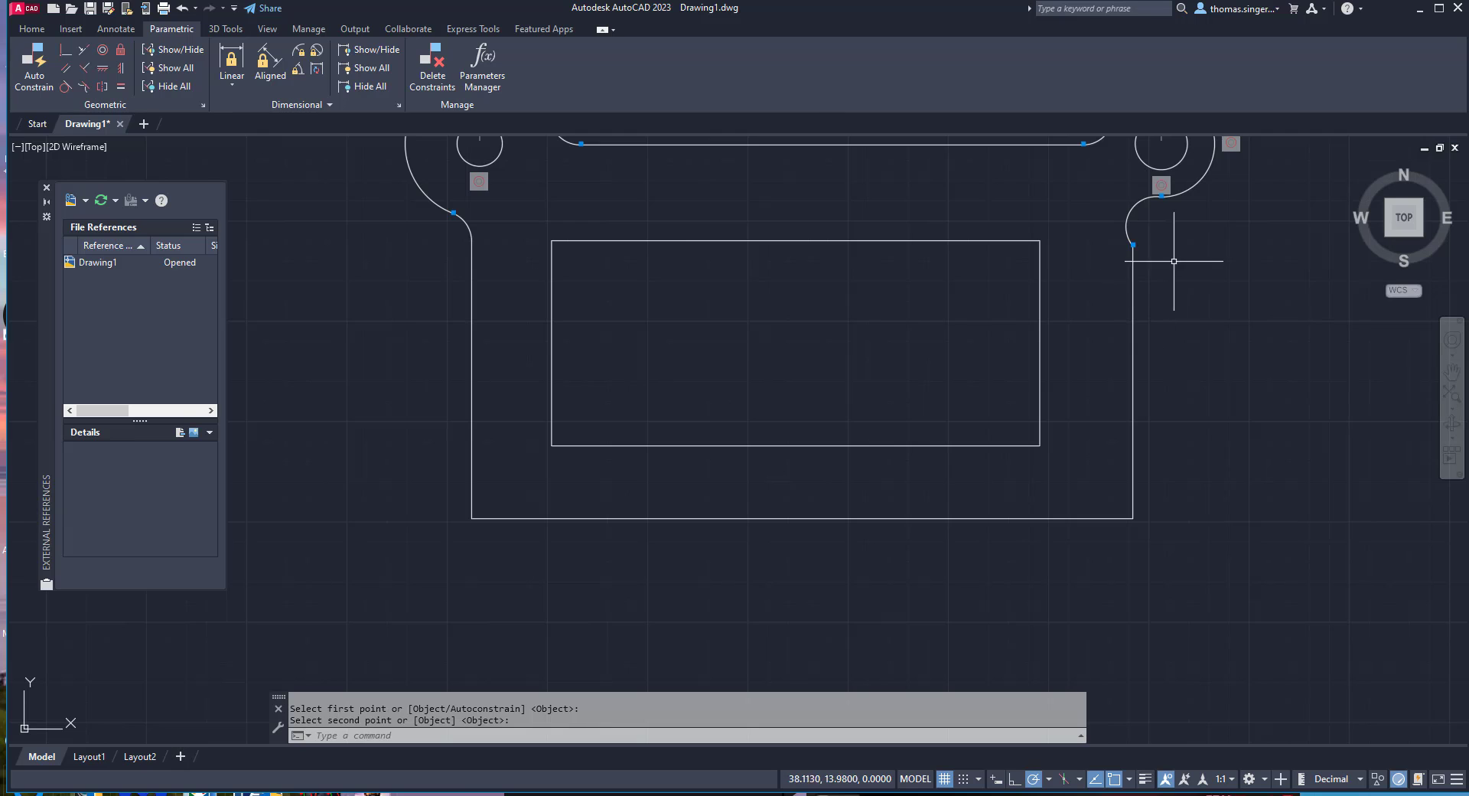
Add a tangent constraint between the fillet above the right vertical edge and the upper-right corner arc
{"action": "scroll", "coordinate": [1201, 225], "scroll_direction": "down", "scroll_amount": 5}
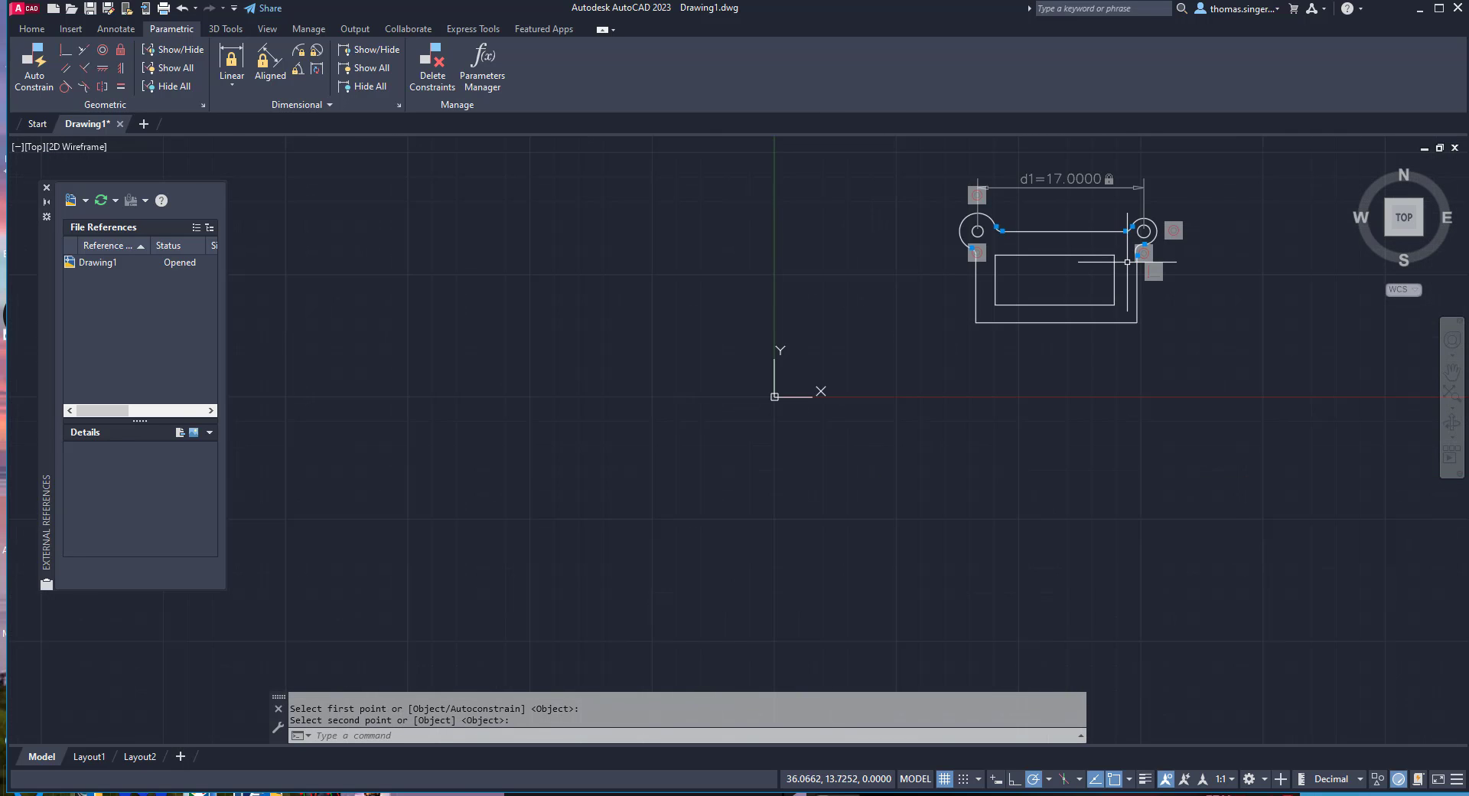
{"action": "scroll", "coordinate": [1289, 198], "scroll_direction": "up", "scroll_amount": 4}
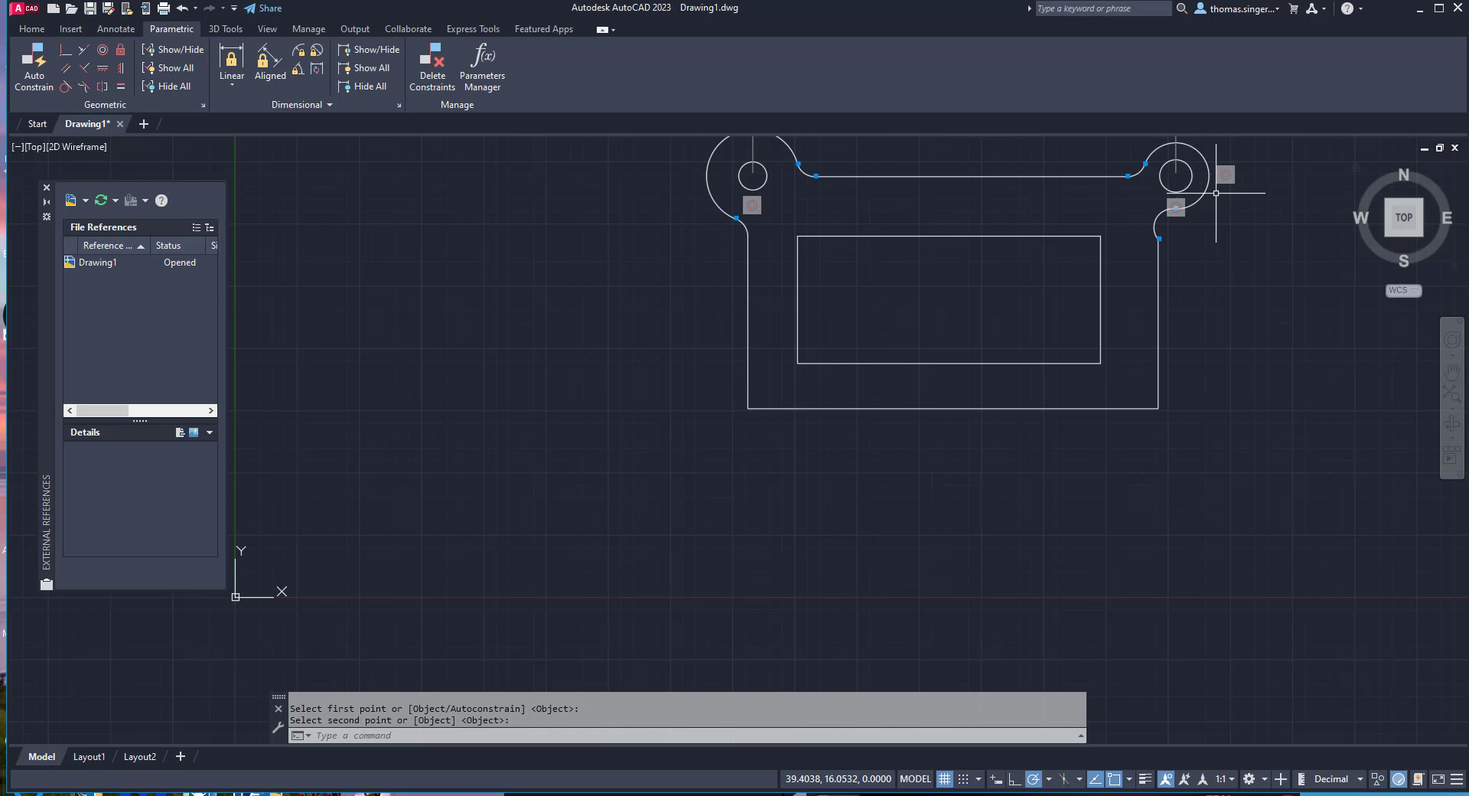
{"action": "scroll", "coordinate": [1236, 202], "scroll_direction": "up", "scroll_amount": 2}
{"action": "mouse_move", "coordinate": [1226, 202]}
{"action": "middle_mouse_down"}
{"action": "mouse_move", "coordinate": [1197, 311]}
{"action": "mouse_move", "coordinate": [1125, 312]}
{"action": "middle_mouse_up"}
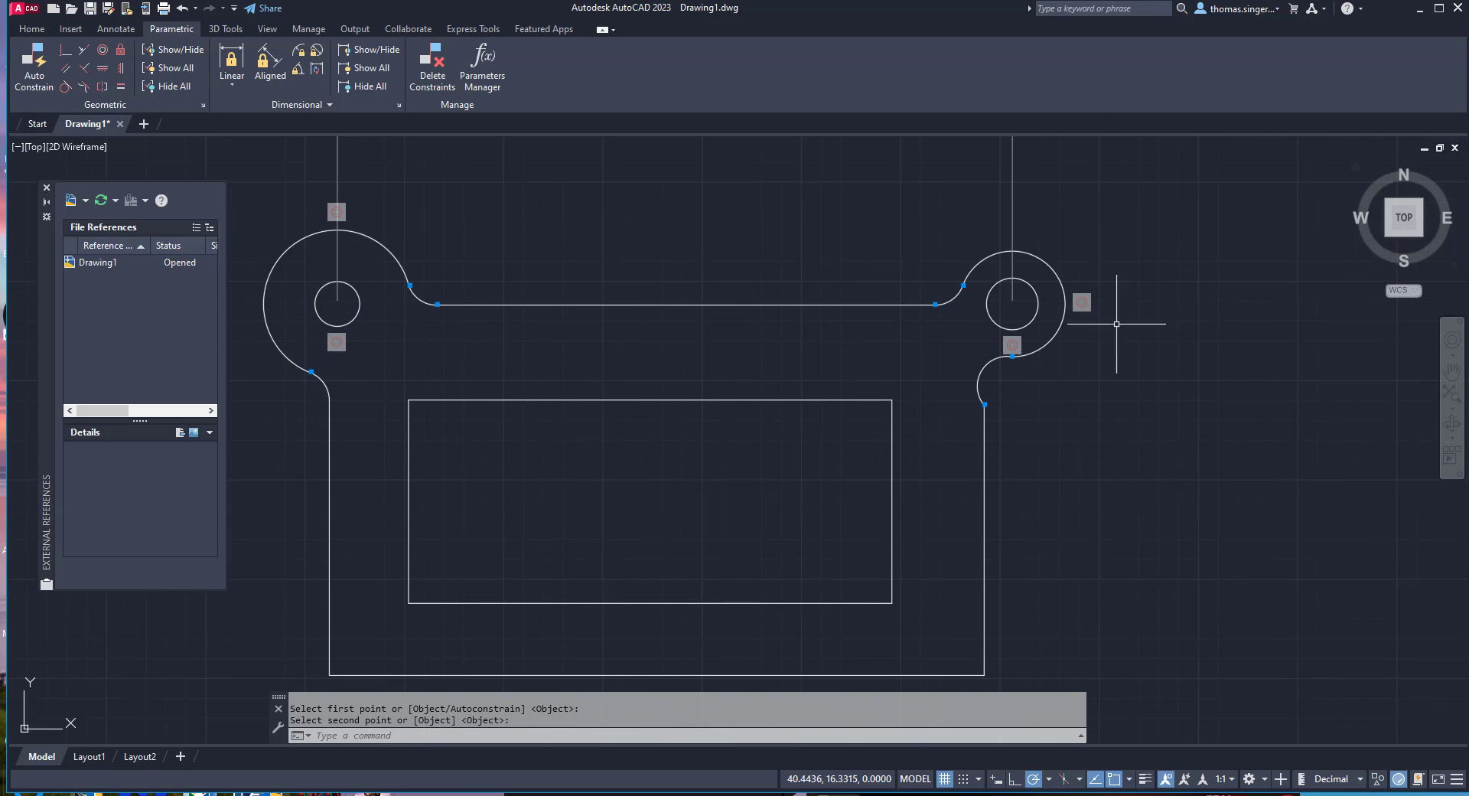
{"action": "left_click", "coordinate": [299, 52]}
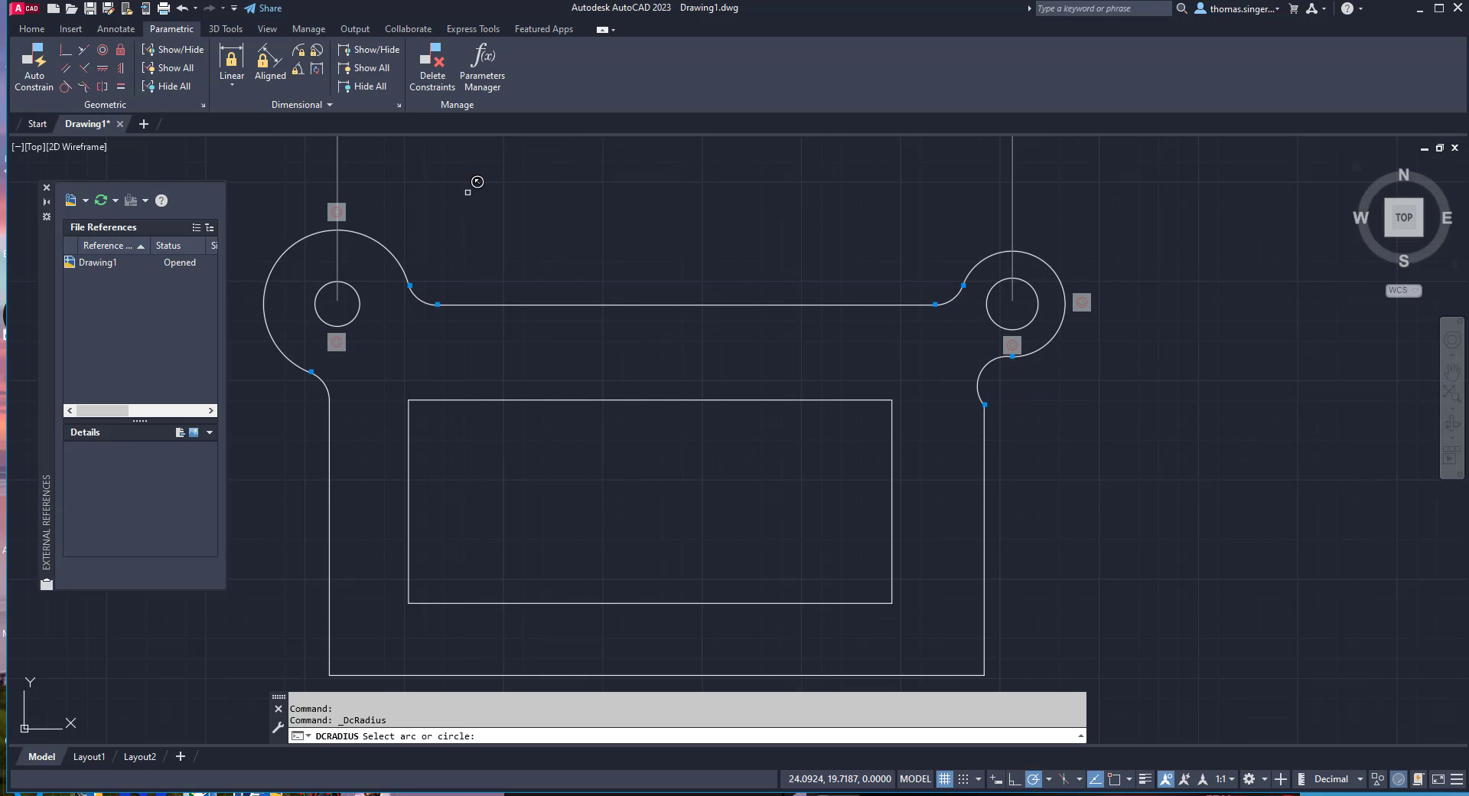
{"action": "left_click", "coordinate": [68, 85]}
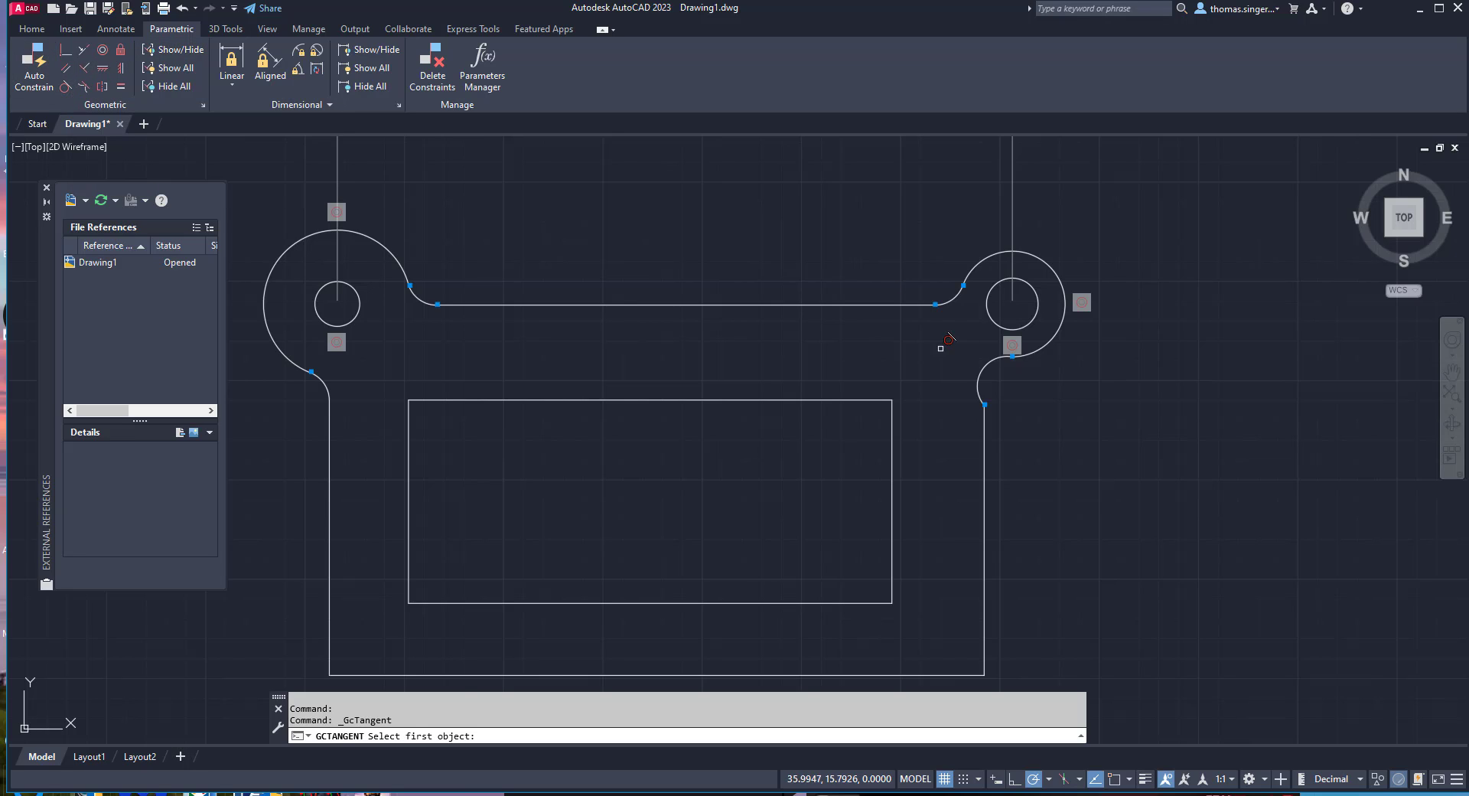
{"action": "left_click", "coordinate": [988, 364]}
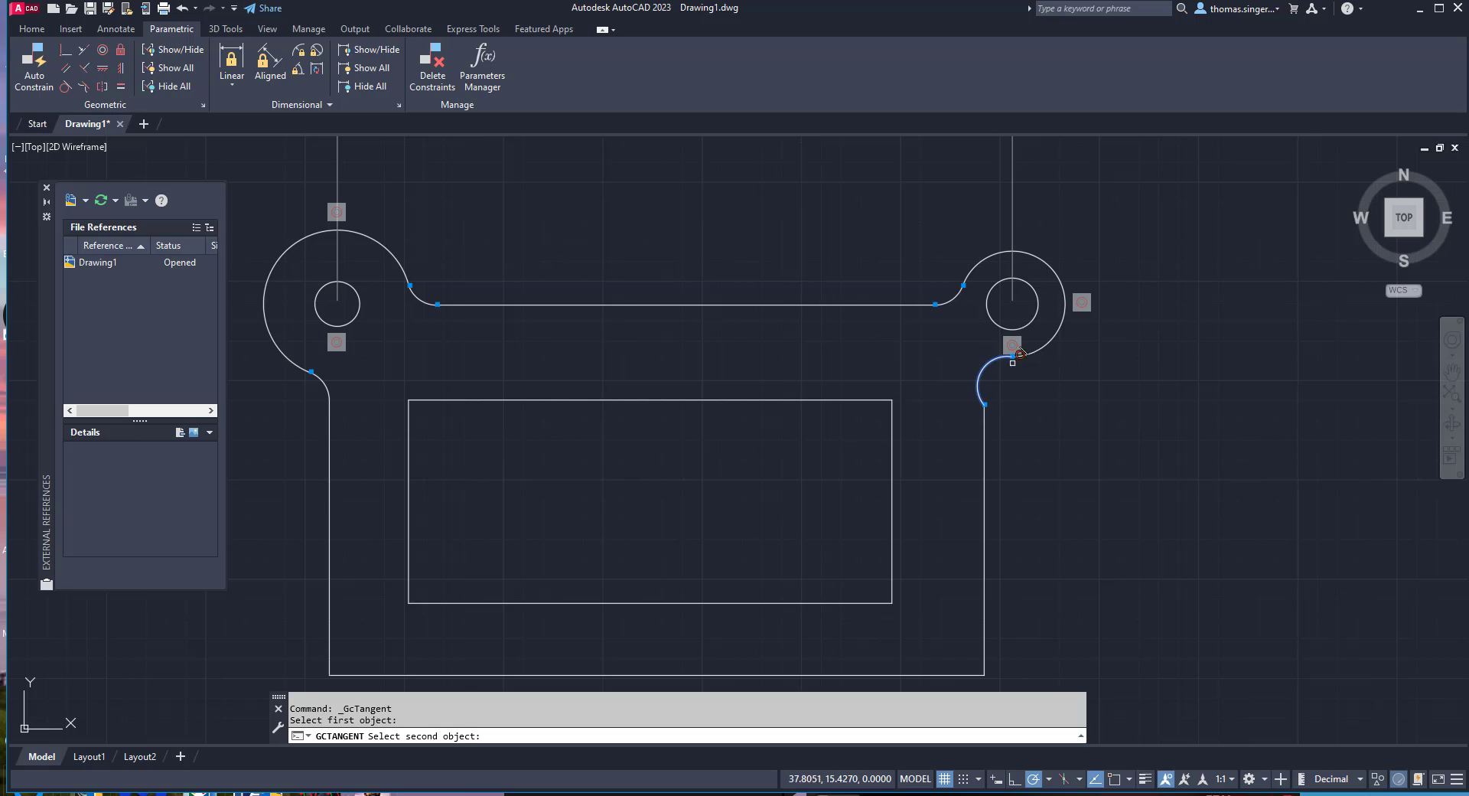
{"action": "left_click", "coordinate": [1053, 330]}
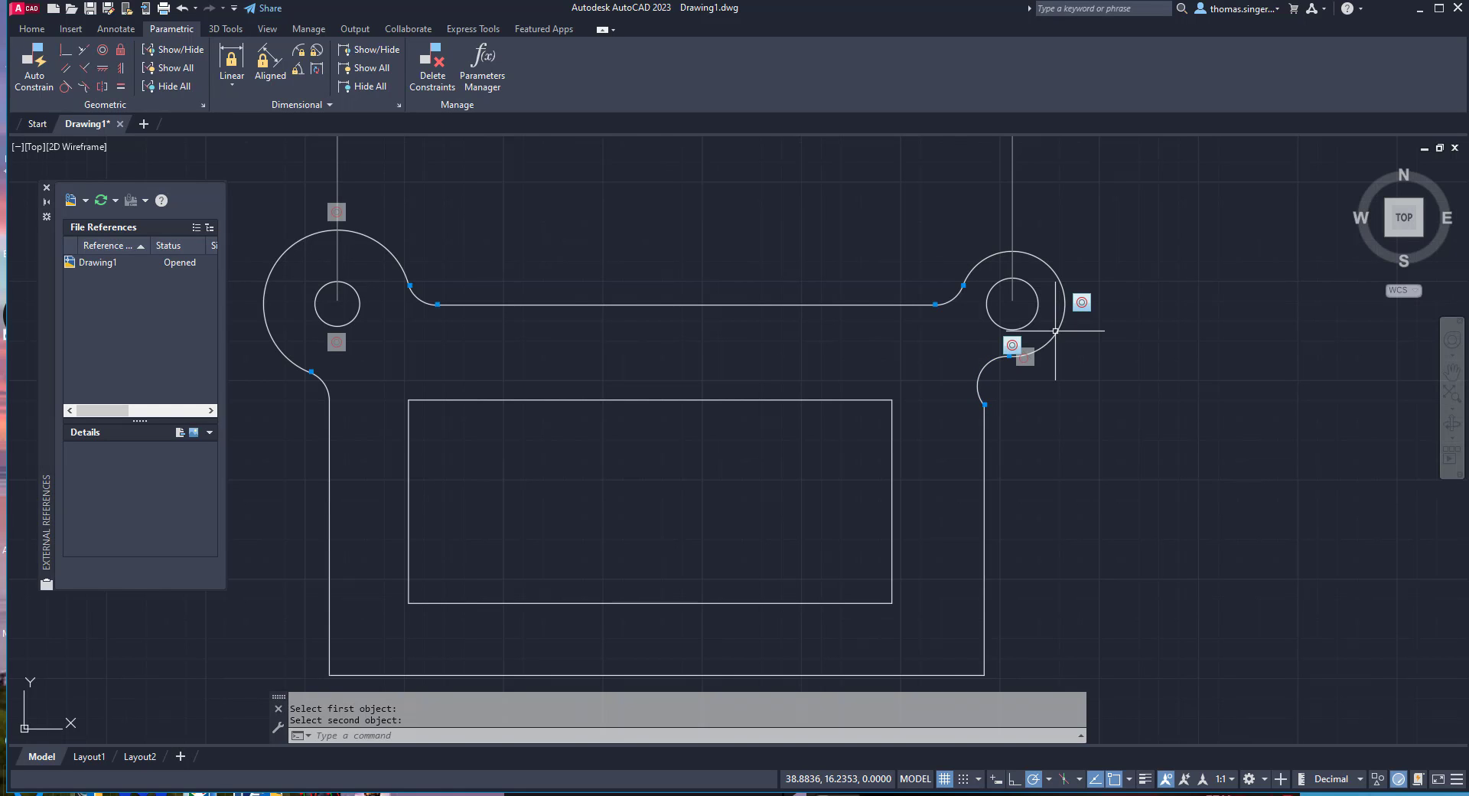
Make the top edge's right fillet tangent to the upper-right corner arc
{"action": "right_click", "coordinate": [955, 335]}
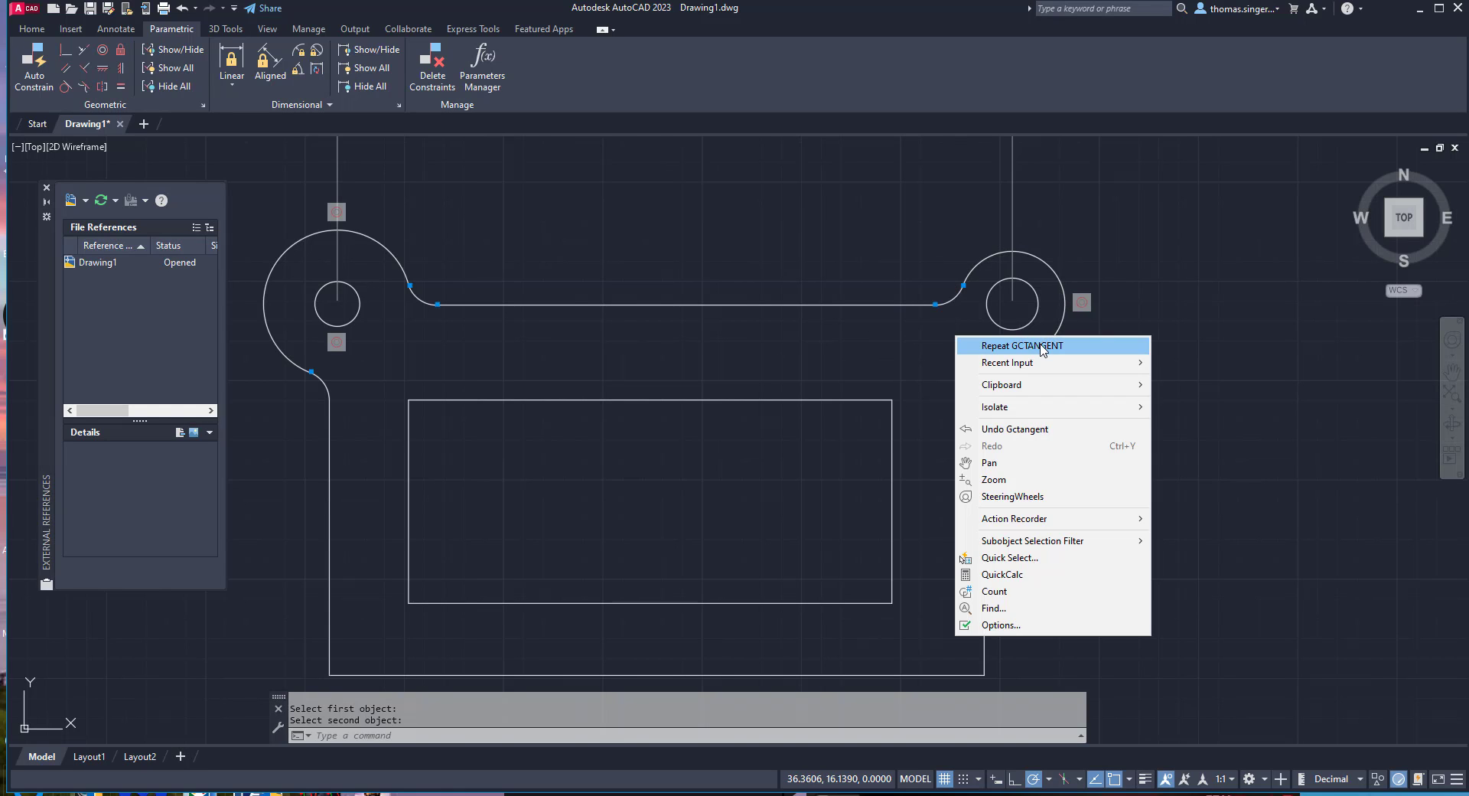
{"action": "left_click", "coordinate": [989, 341]}
{"action": "left_click", "coordinate": [973, 270]}
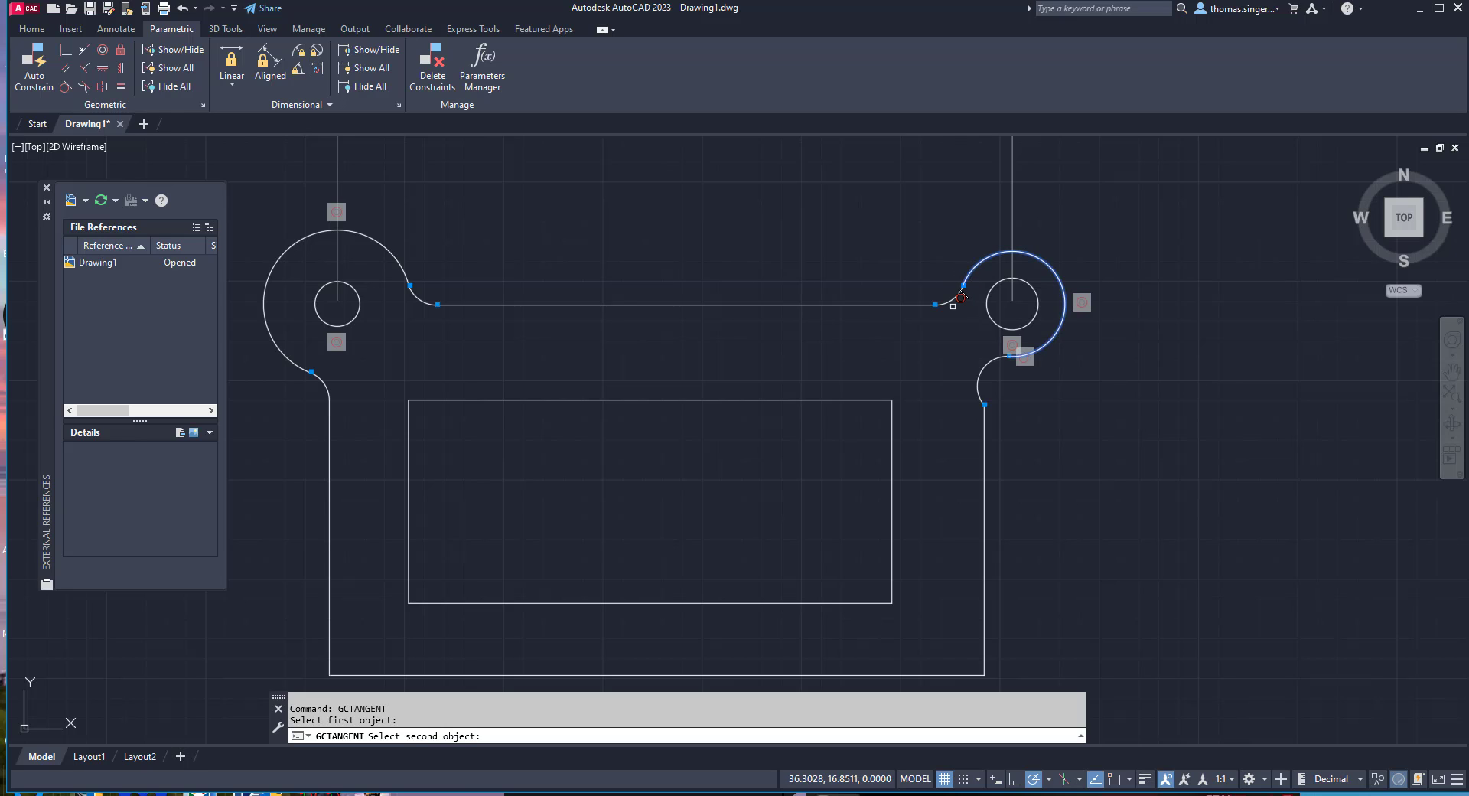
{"action": "left_click", "coordinate": [960, 290]}
Make the two fillets adjoining the upper-left corner arc tangent to that arc
{"action": "right_click", "coordinate": [786, 261]}
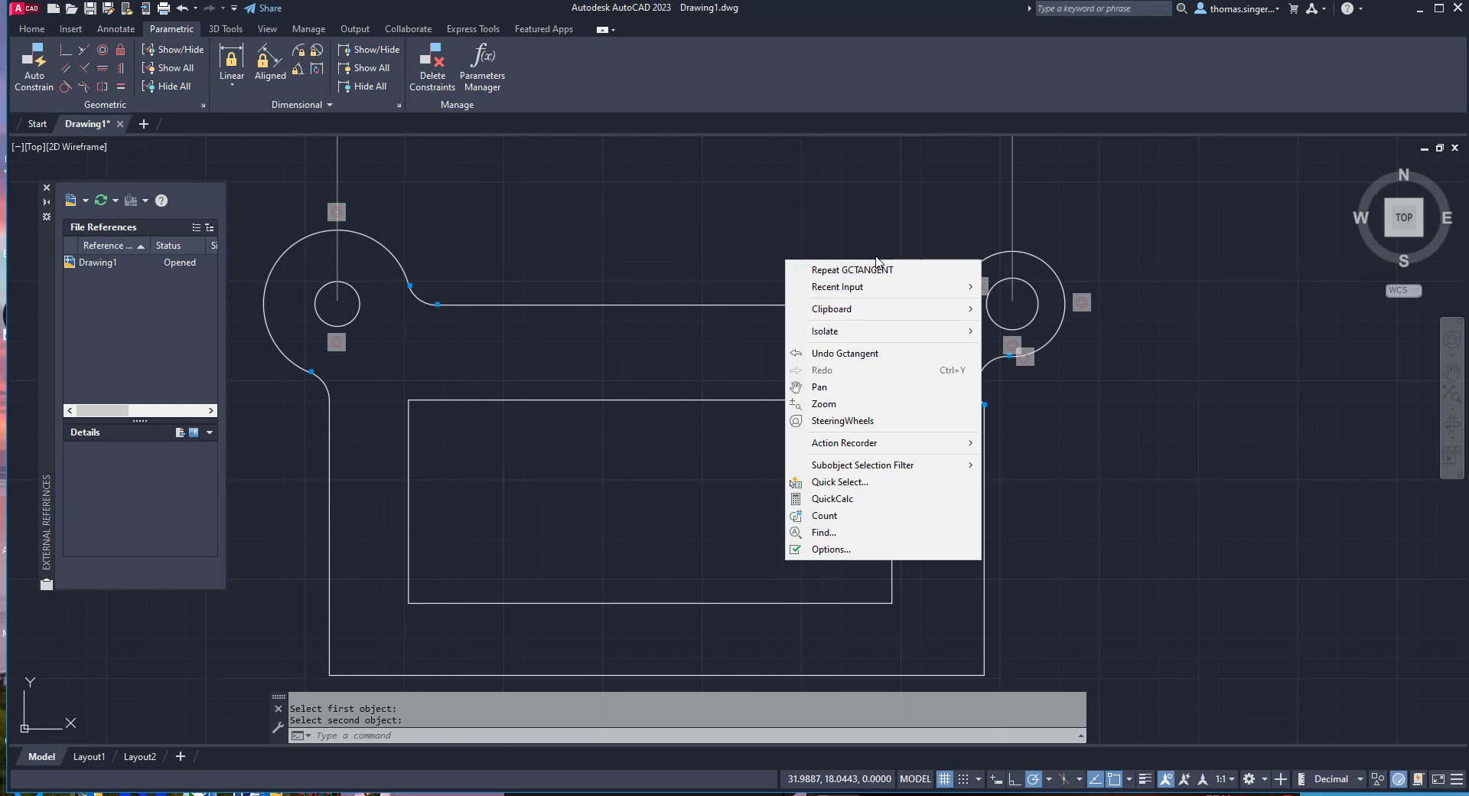
{"action": "left_click", "coordinate": [877, 271]}
{"action": "left_click", "coordinate": [421, 301]}
{"action": "left_click", "coordinate": [406, 259]}
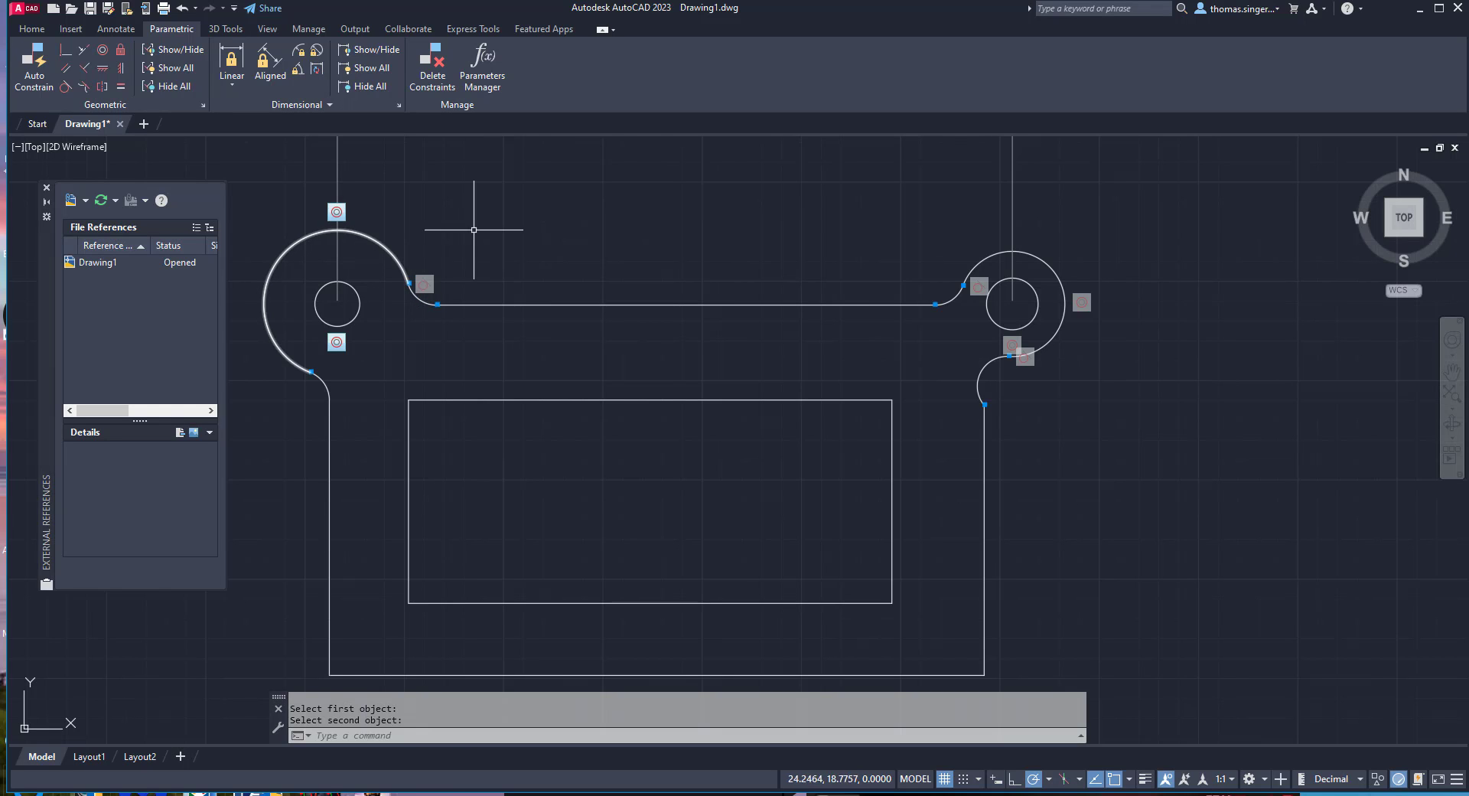
{"action": "right_click", "coordinate": [477, 231]}
{"action": "left_click", "coordinate": [567, 239]}
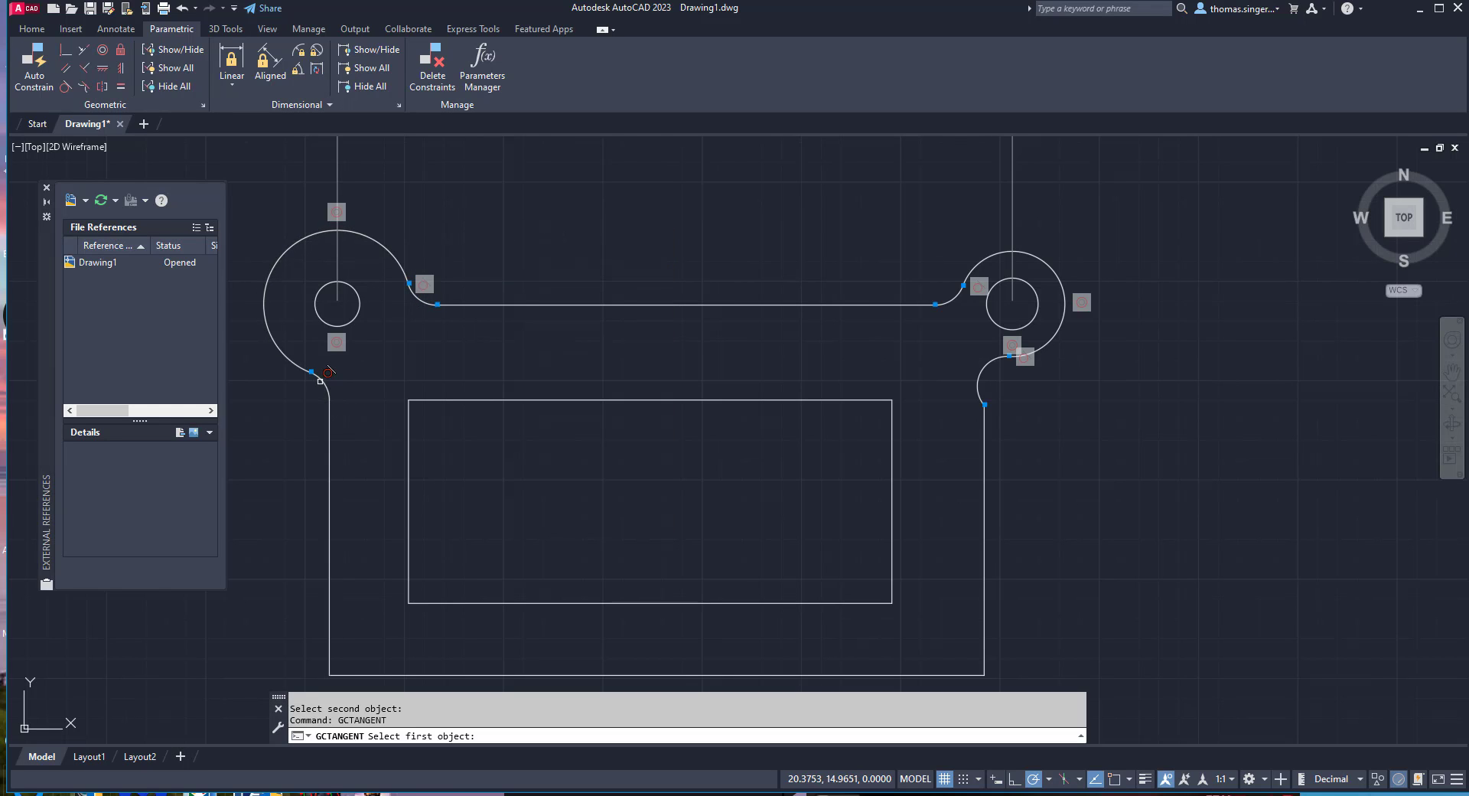
{"action": "left_click", "coordinate": [318, 375]}
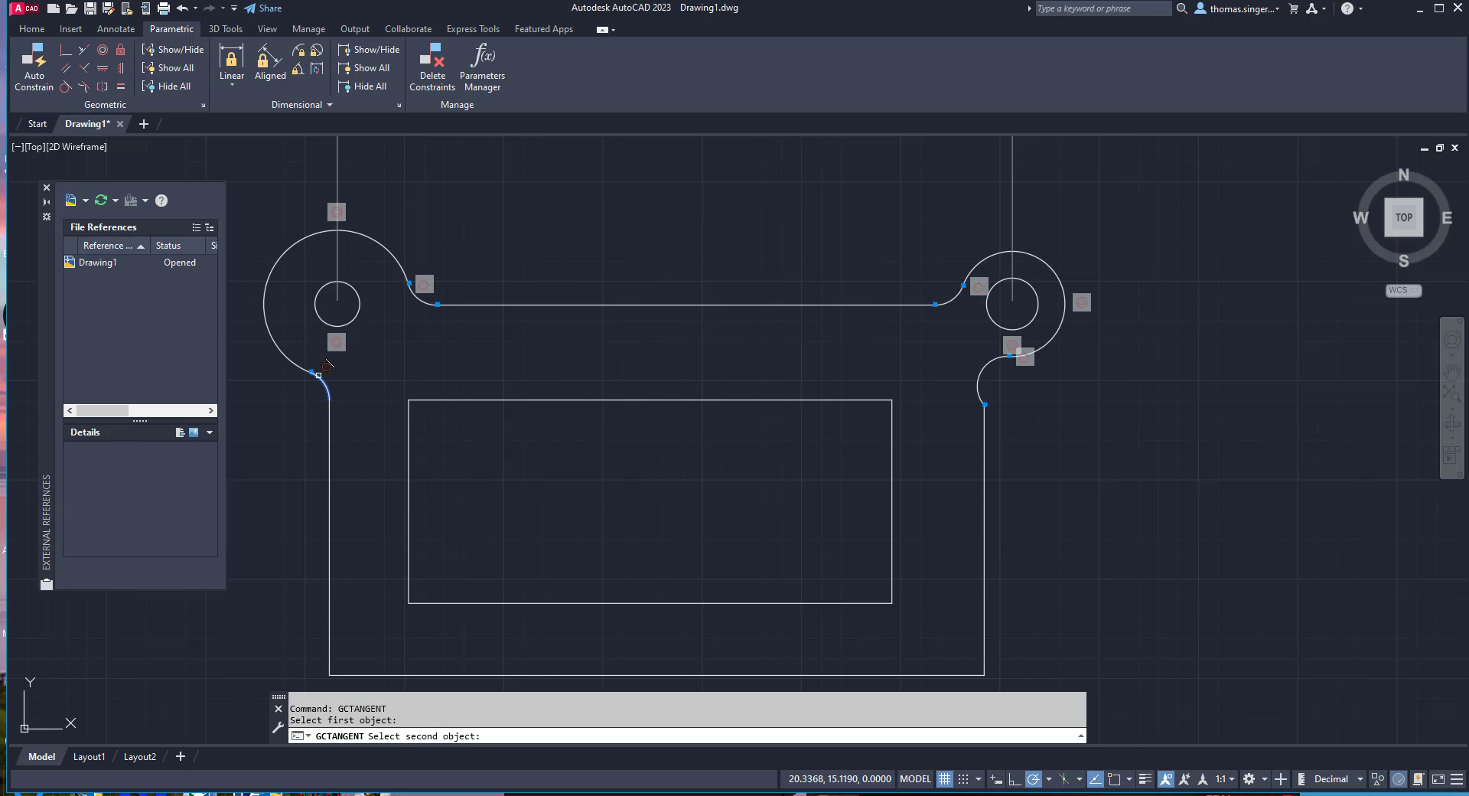
{"action": "left_click", "coordinate": [287, 350]}
Make the right vertical edge tangent to the fillet at its upper end
{"action": "right_click", "coordinate": [930, 372]}
{"action": "left_click", "coordinate": [990, 379]}
{"action": "right_click", "coordinate": [923, 399]}
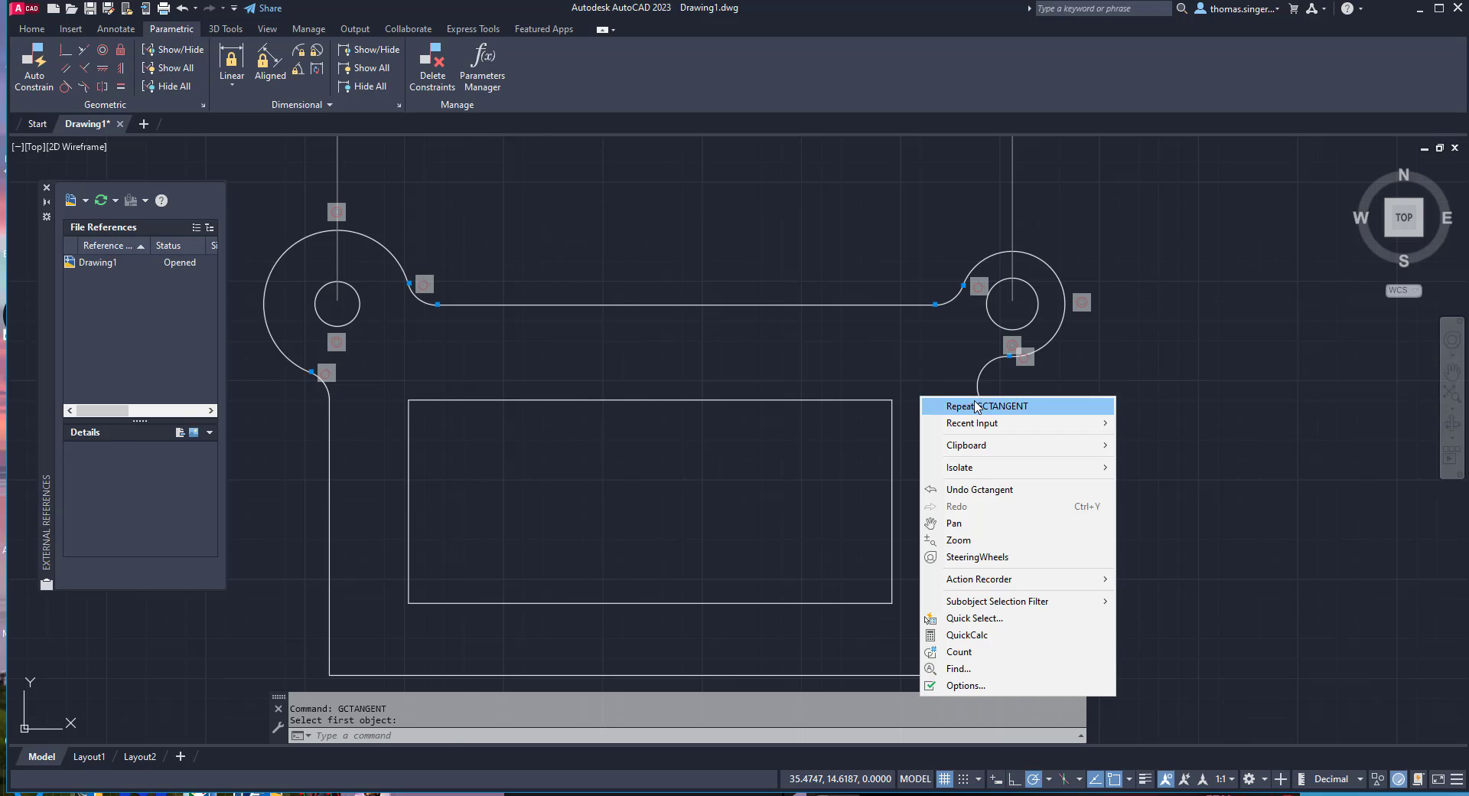
{"action": "left_click", "coordinate": [977, 406]}
{"action": "left_click", "coordinate": [989, 372]}
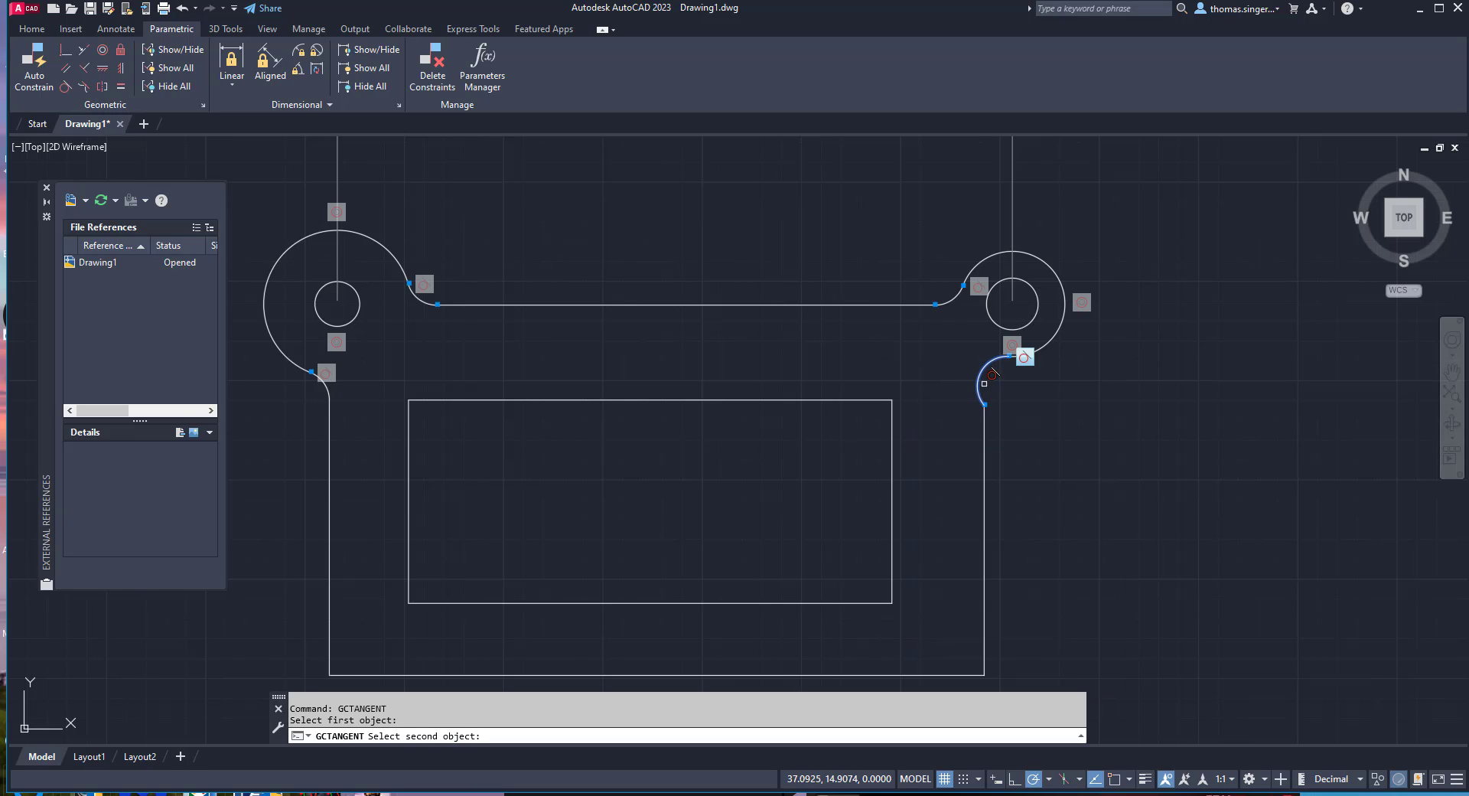
{"action": "left_click", "coordinate": [986, 438]}
Make the left vertical edge tangent to the fillet at its upper end
{"action": "right_click", "coordinate": [401, 393]}
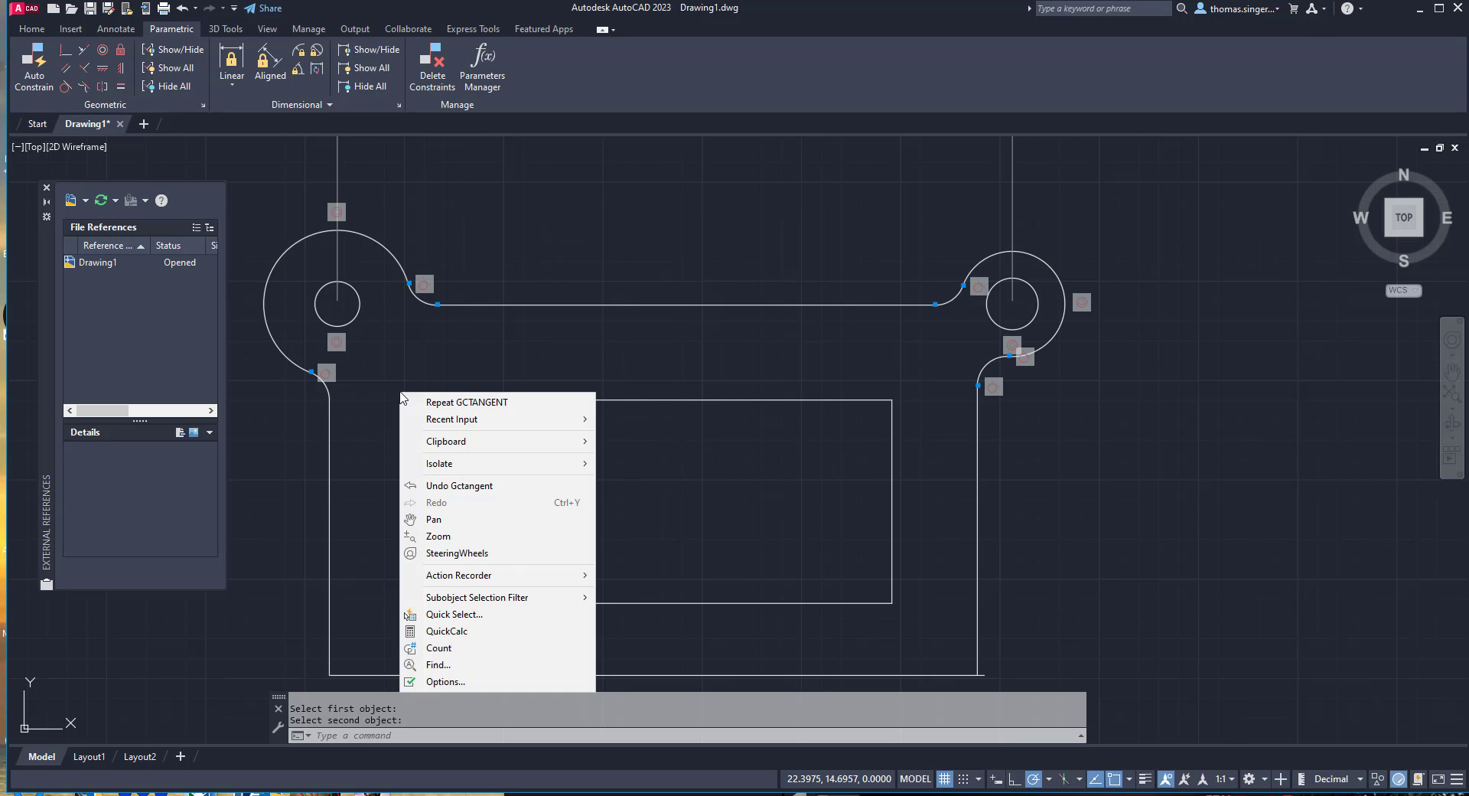
{"action": "left_click", "coordinate": [507, 403]}
{"action": "left_click", "coordinate": [333, 401]}
{"action": "left_click", "coordinate": [330, 420]}
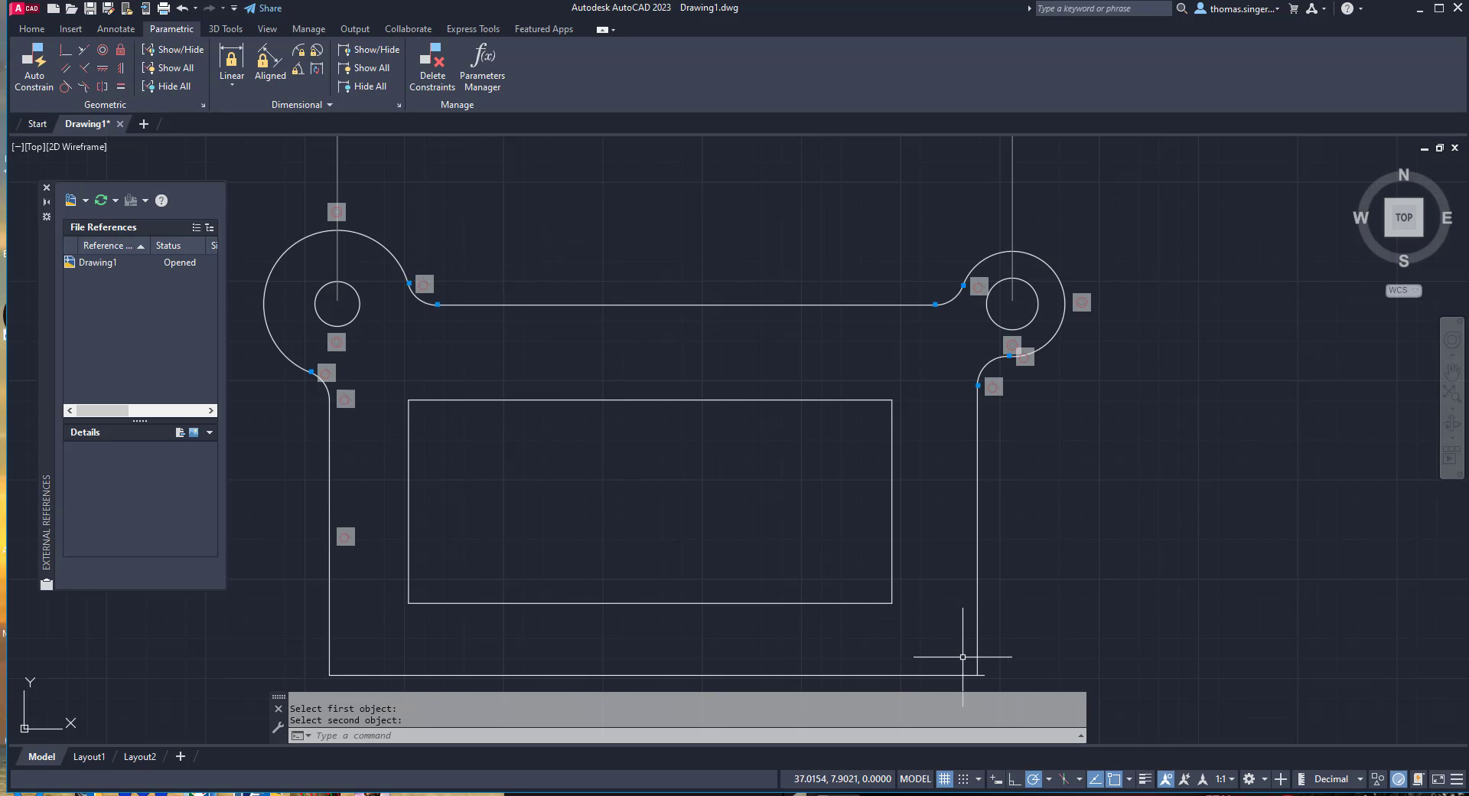
Add a radius dimensional constraint to the fillet between the right vertical edge and the upper-right corner arc, keeping its default value
{"action": "middle_click_drag", "start_coordinate": [971, 634], "coordinate": [959, 632]}
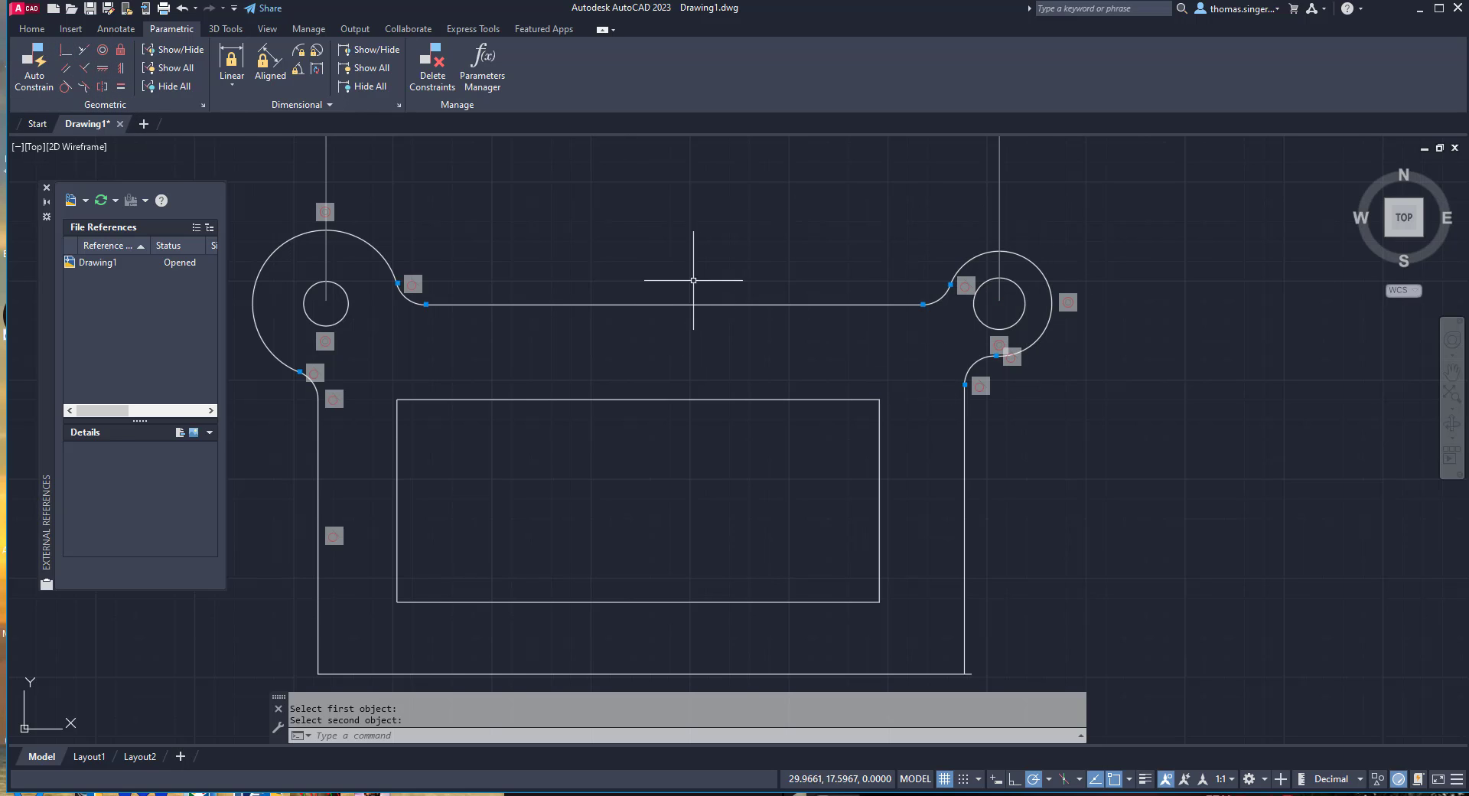
{"action": "left_click", "coordinate": [299, 54]}
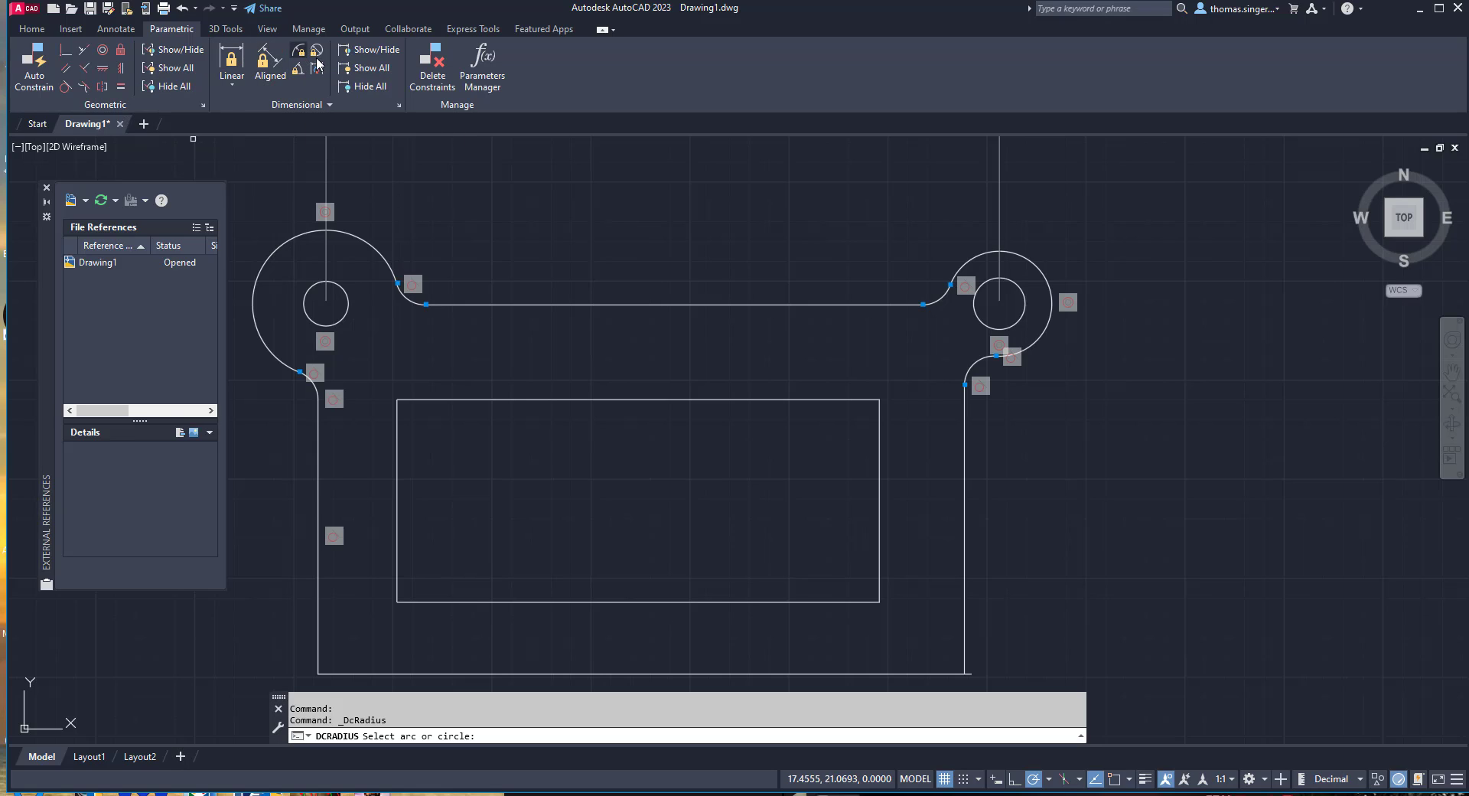
{"action": "left_click", "coordinate": [982, 359]}
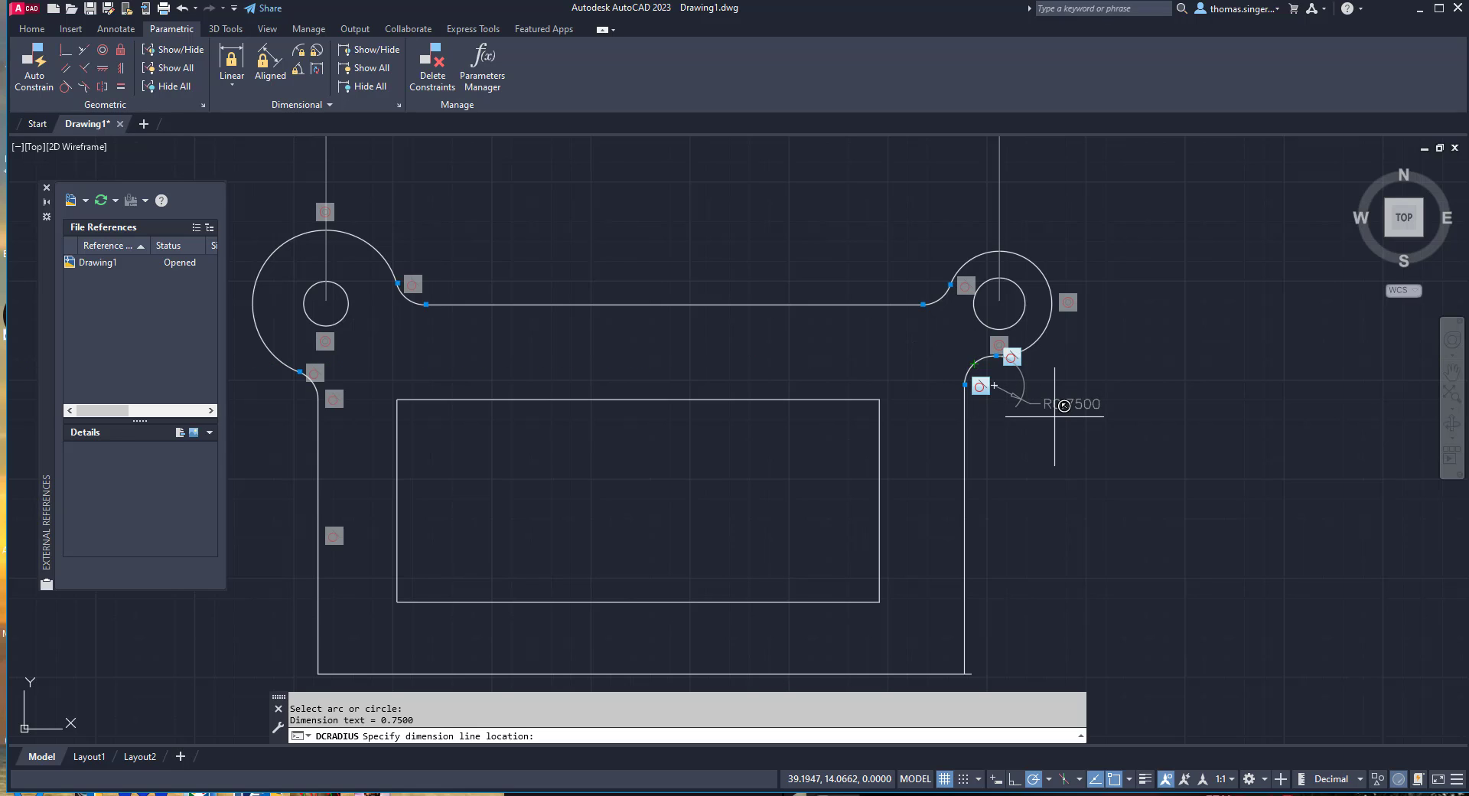
{"action": "left_click", "coordinate": [1064, 406]}
{"action": "right_click", "coordinate": [1100, 344]}
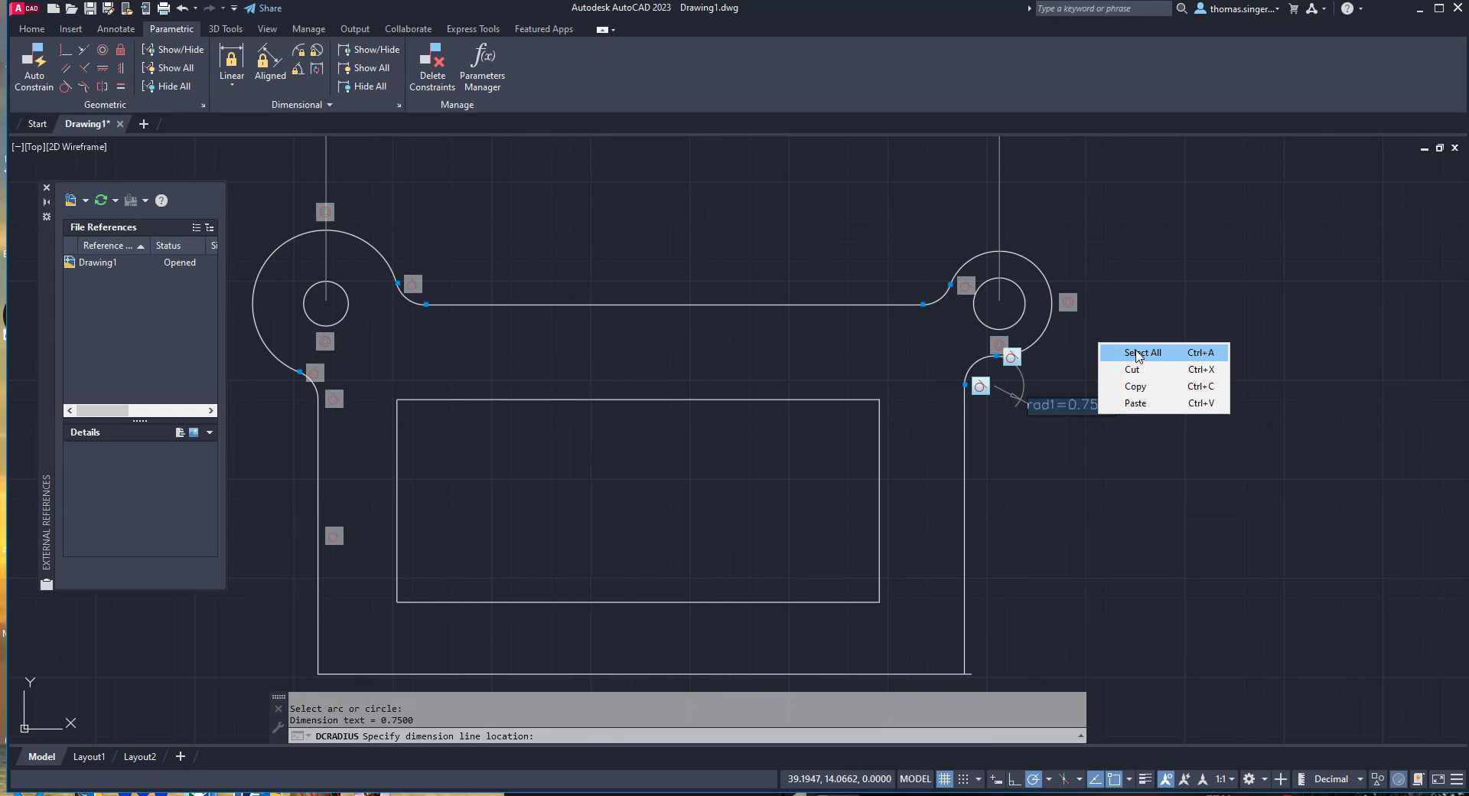
{"action": "left_click", "coordinate": [1140, 297]}
Add a radius dimensional constraint to the top edge's right fillet, placing it above the edge with the default value
{"action": "right_click", "coordinate": [1130, 329]}
{"action": "left_click", "coordinate": [1167, 339]}
{"action": "left_click", "coordinate": [945, 290]}
{"action": "left_click", "coordinate": [904, 253]}
{"action": "right_click", "coordinate": [894, 258]}
{"action": "left_click", "coordinate": [848, 274]}
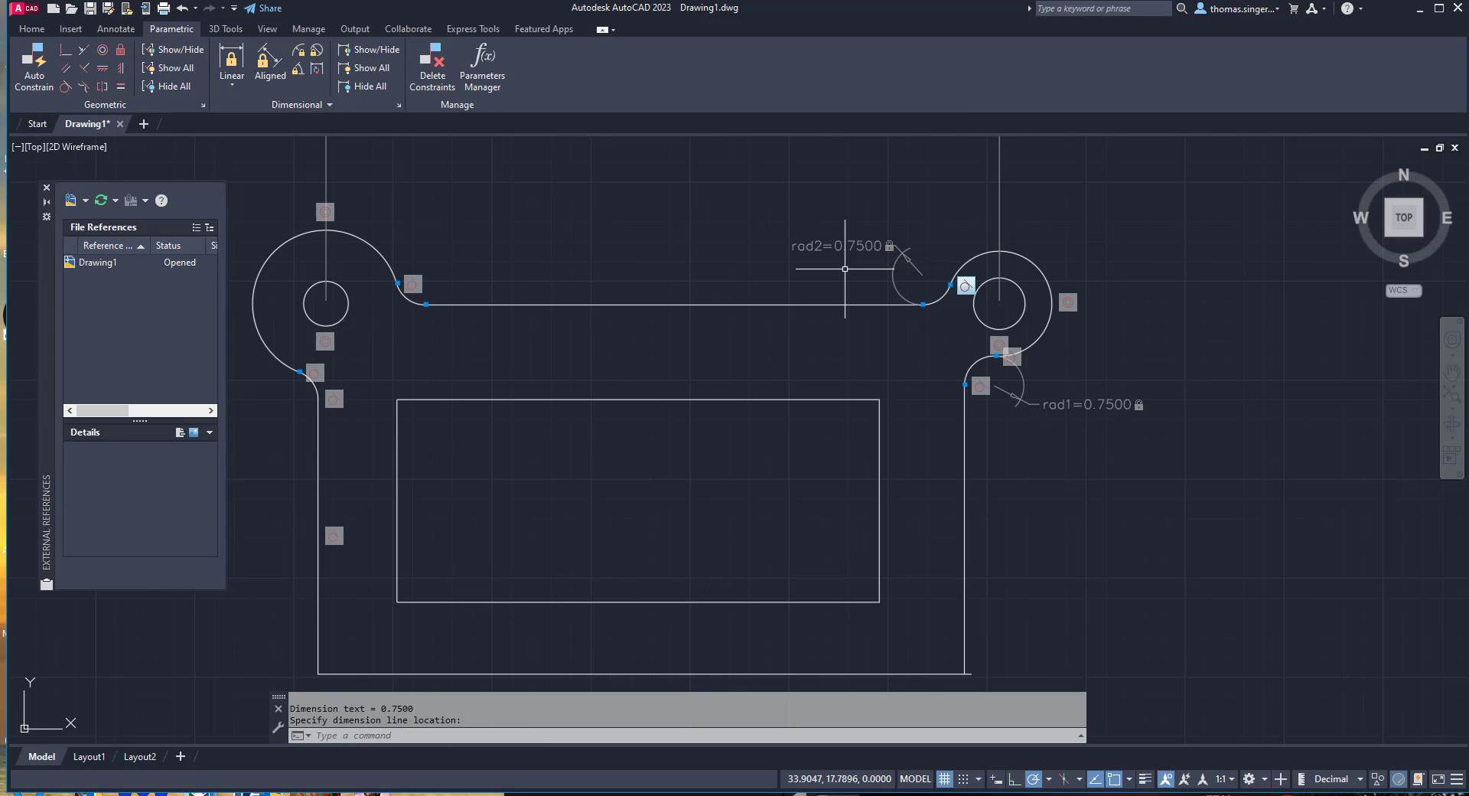
Add a radius dimensional constraint to the top edge's left fillet, placing it above the edge with the default value
{"action": "right_click", "coordinate": [536, 262]}
{"action": "left_click", "coordinate": [604, 271]}
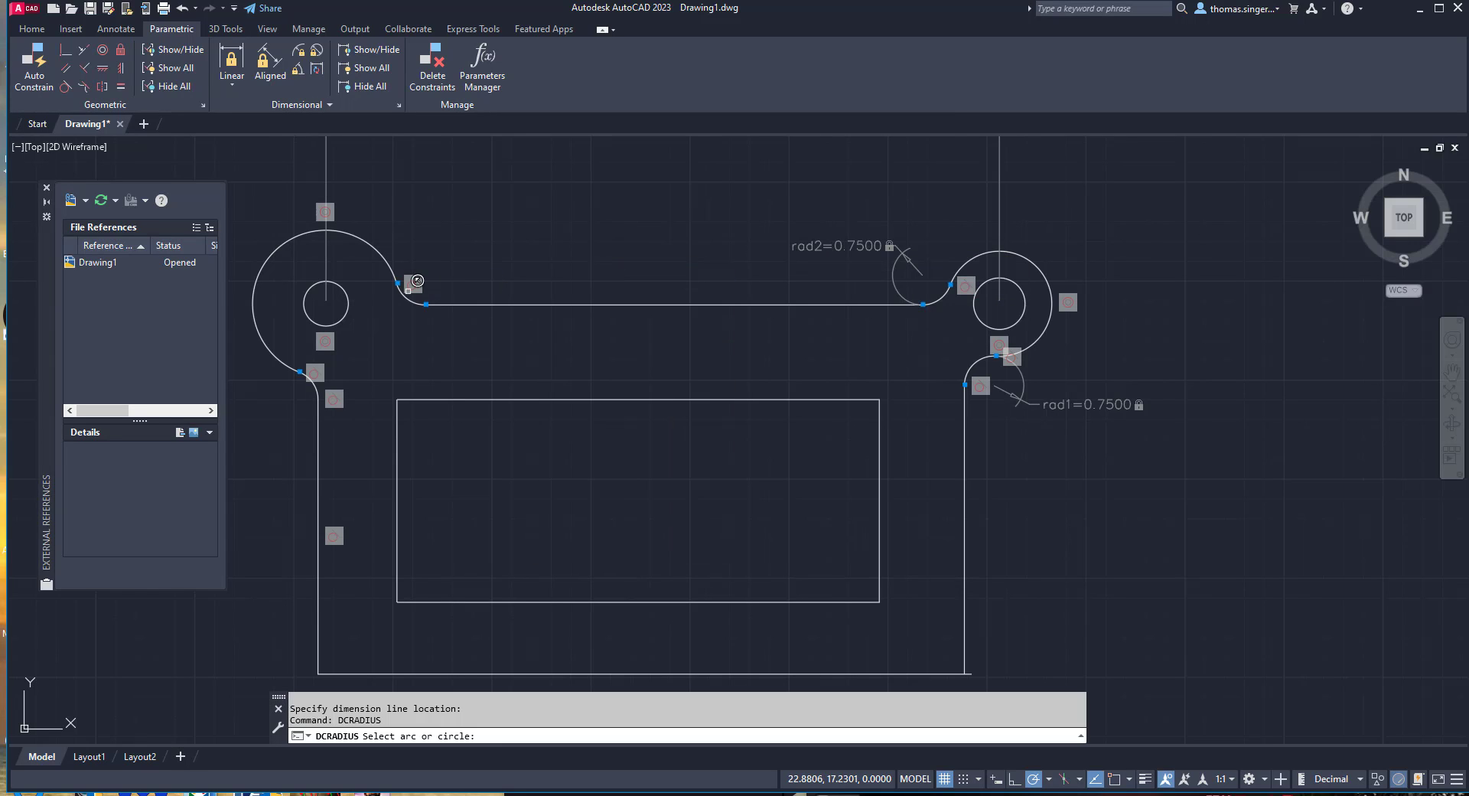
{"action": "left_click", "coordinate": [421, 288]}
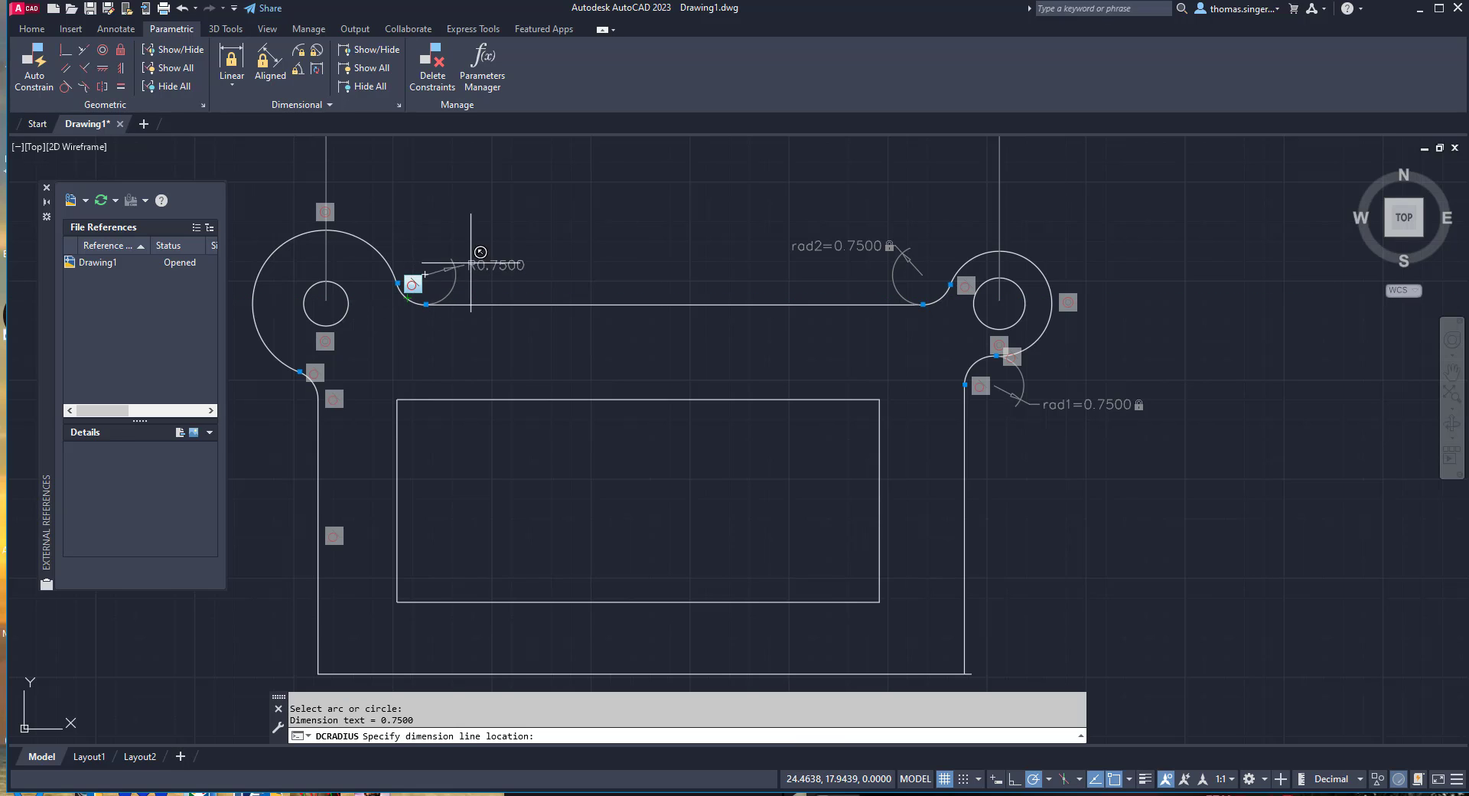
{"action": "left_click", "coordinate": [452, 258]}
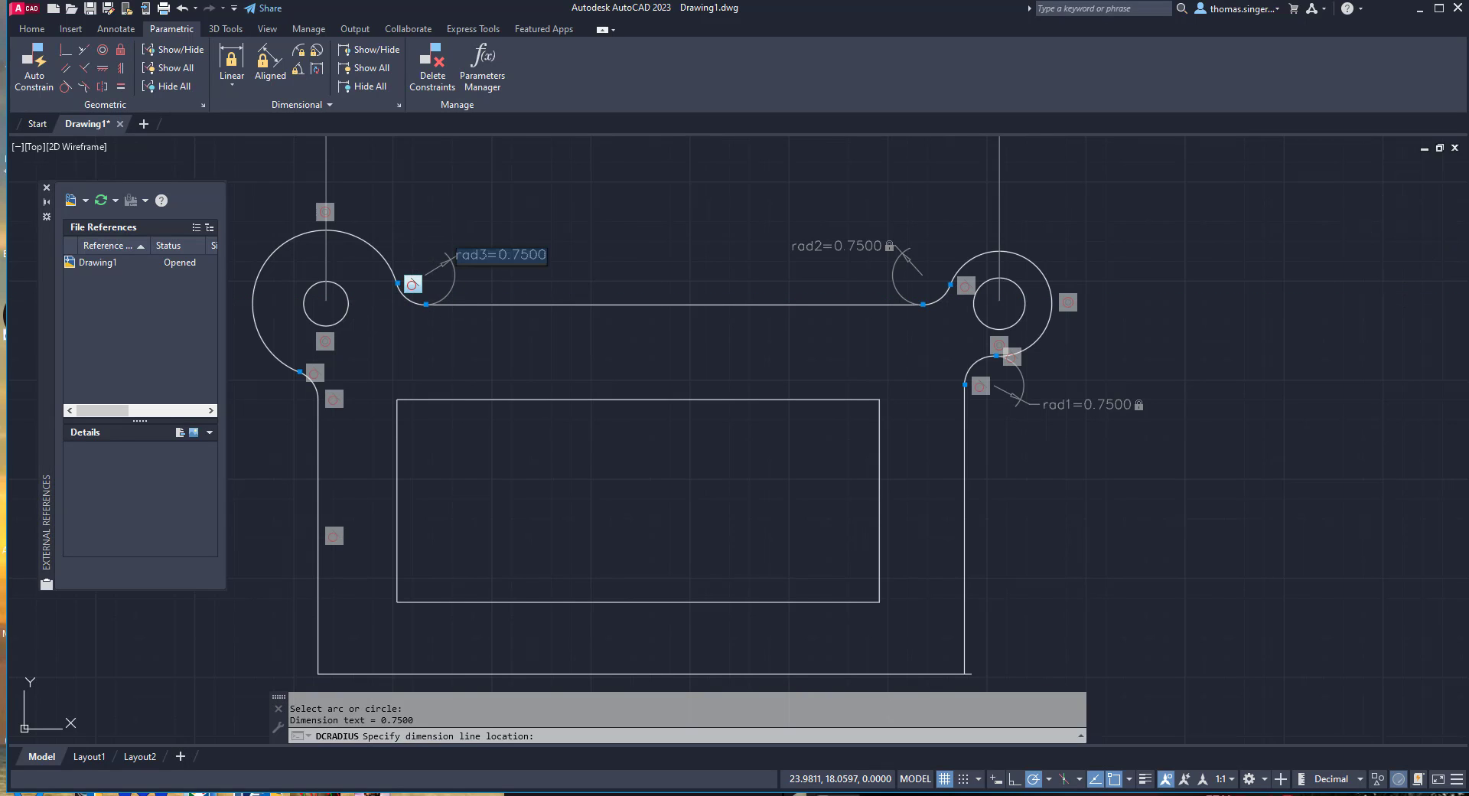
{"action": "key", "text": "Return"}
Add a radius dimensional constraint to the fillet above the left vertical edge, placing it below and left with the default value
{"action": "right_click", "coordinate": [406, 374]}
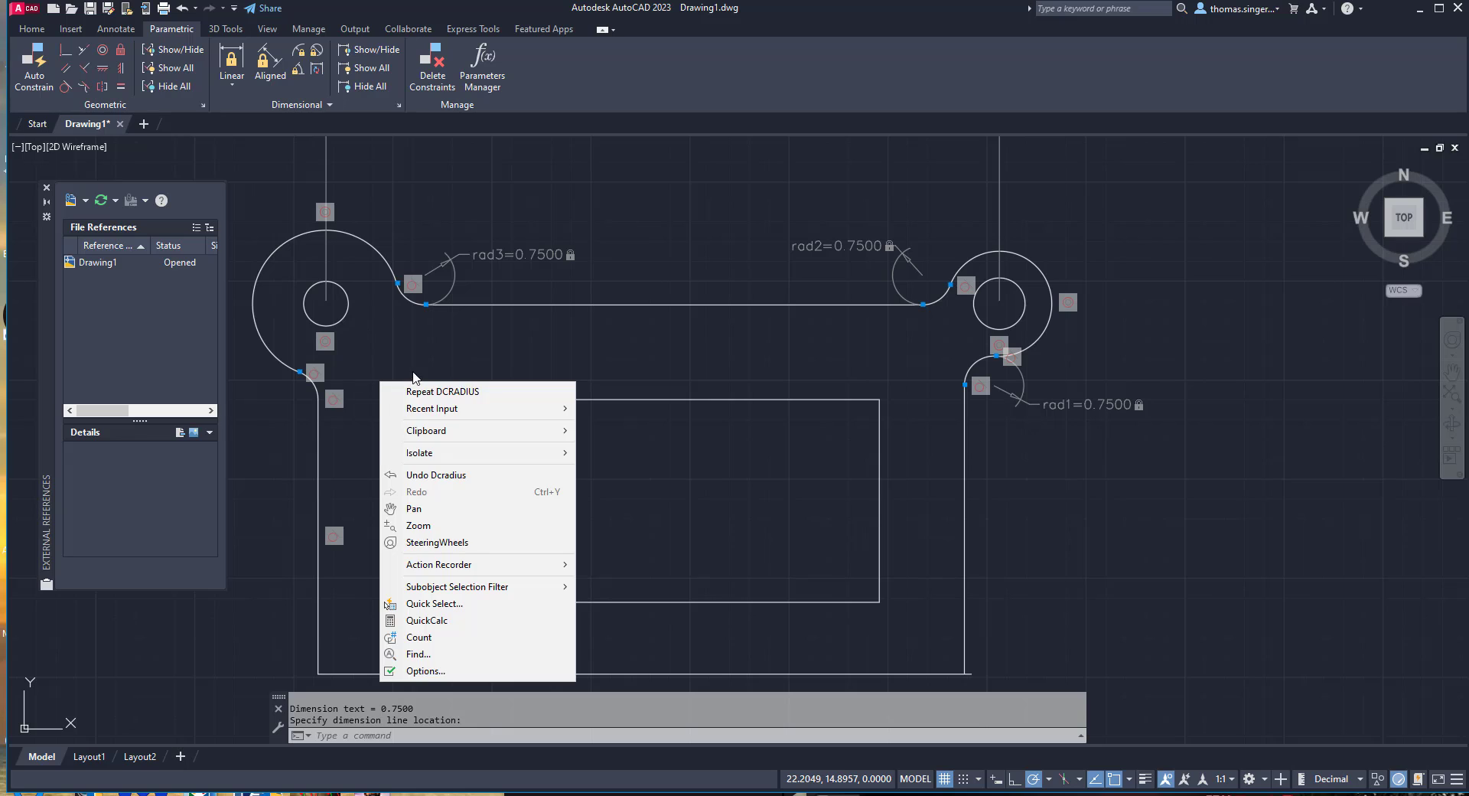
{"action": "left_click", "coordinate": [430, 391]}
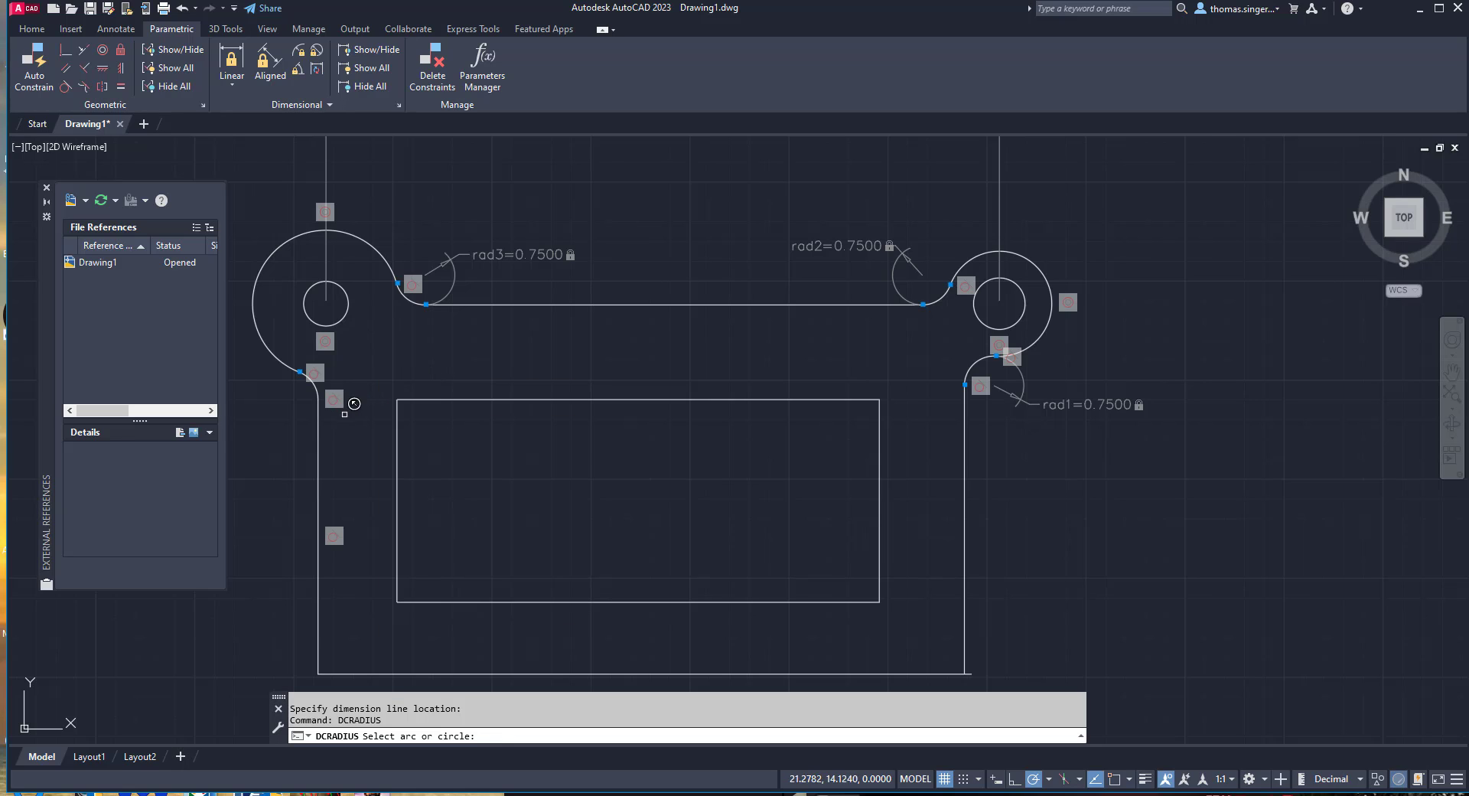
{"action": "left_click", "coordinate": [323, 372]}
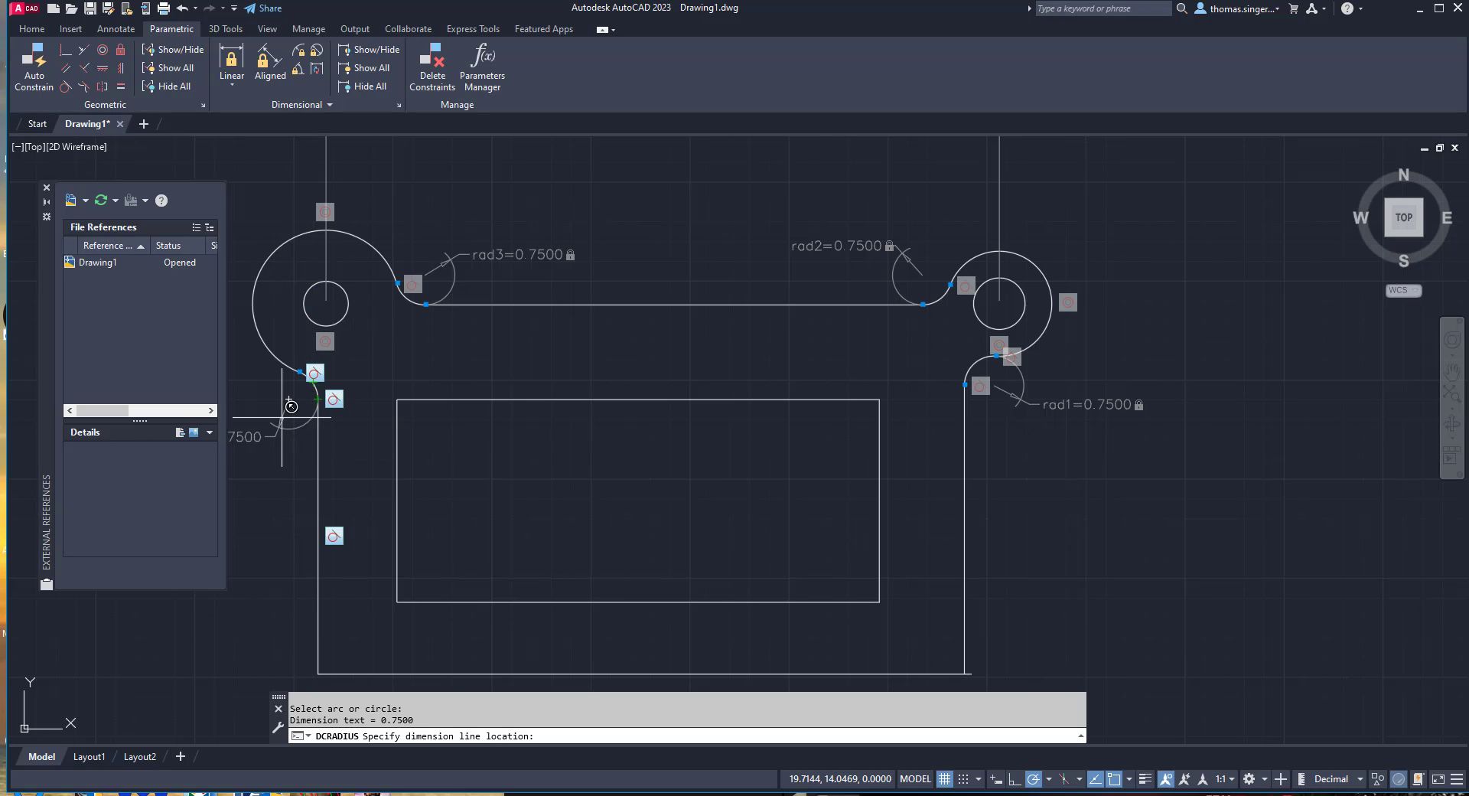
{"action": "left_click", "coordinate": [231, 435]}
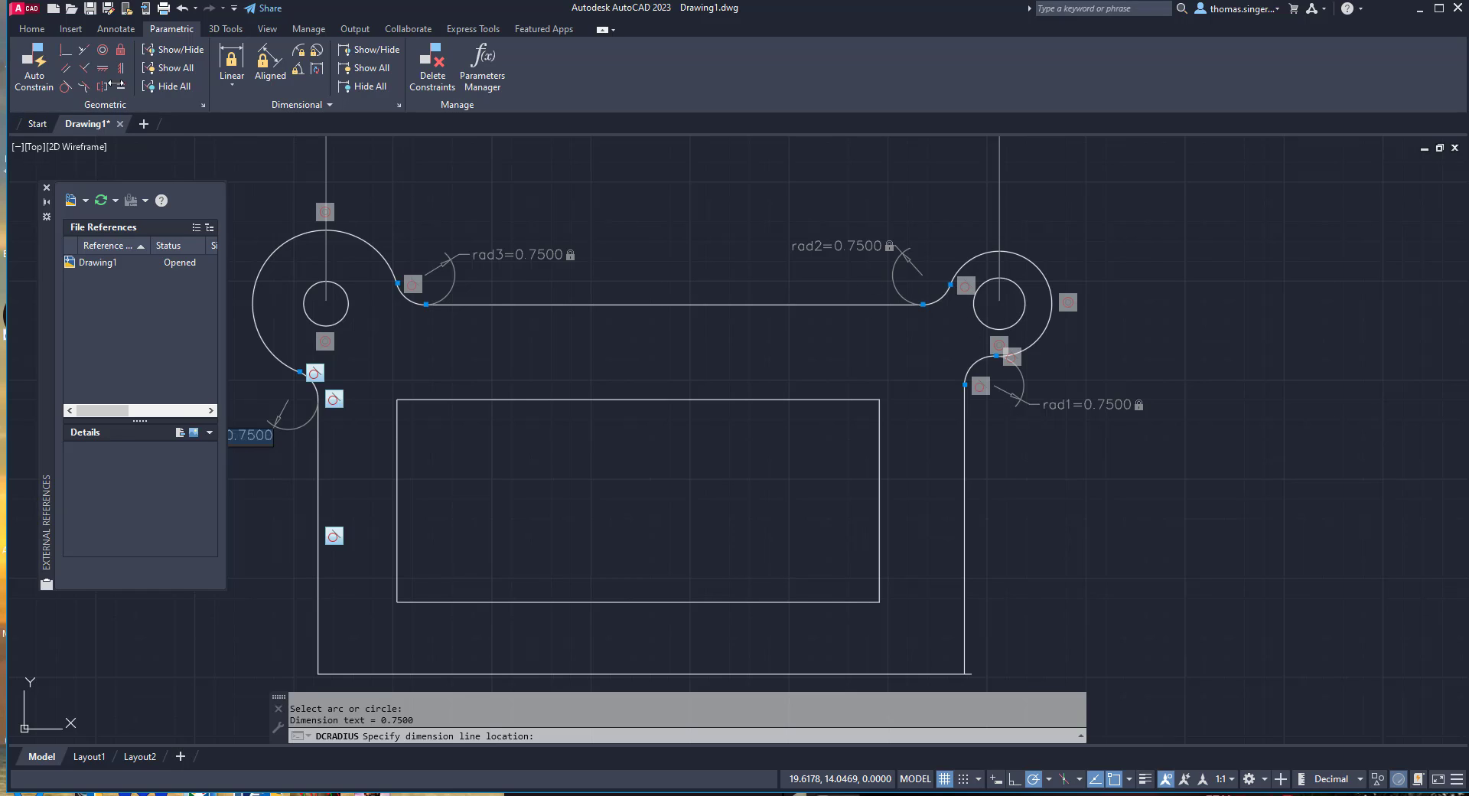
{"action": "right_click", "coordinate": [1058, 231]}
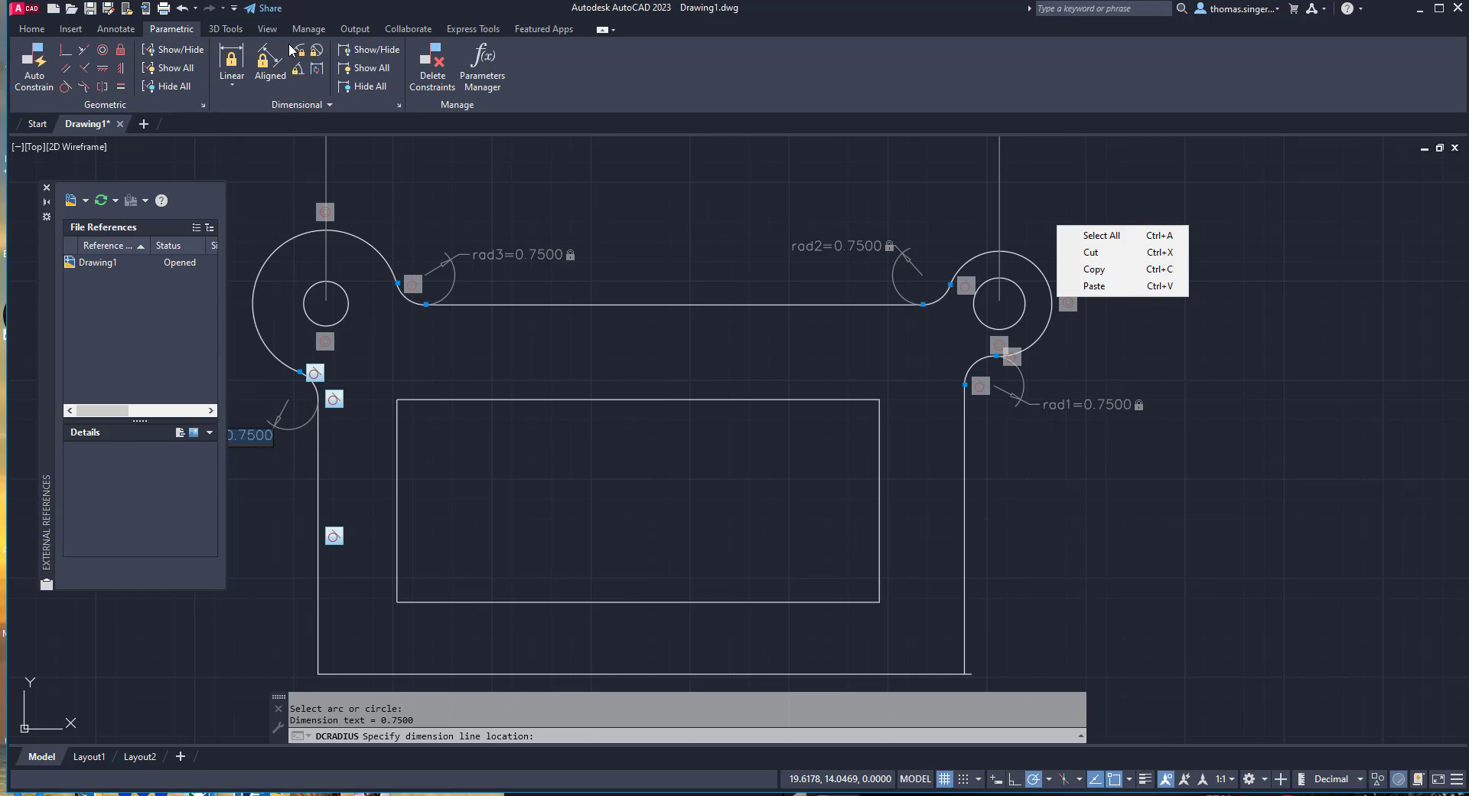
{"action": "key", "text": "Escape"}
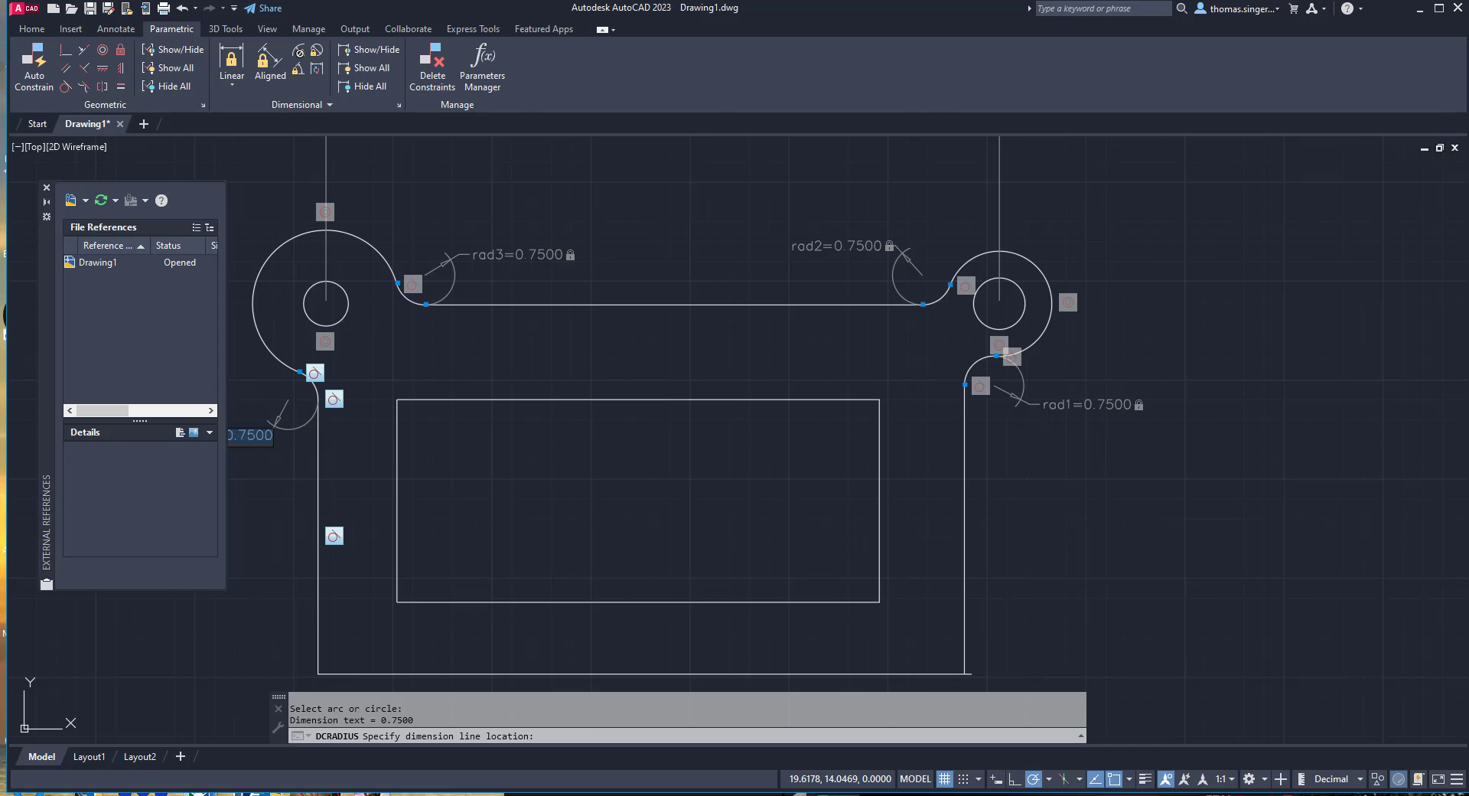
{"action": "right_click", "coordinate": [1052, 208]}
{"action": "left_click", "coordinate": [1266, 265]}
{"action": "left_click", "coordinate": [1267, 266]}
Add a radius dimensional constraint to the large upper-right corner arc, placing it outside the arc with the default value
{"action": "right_click", "coordinate": [1136, 269]}
{"action": "left_click", "coordinate": [1198, 277]}
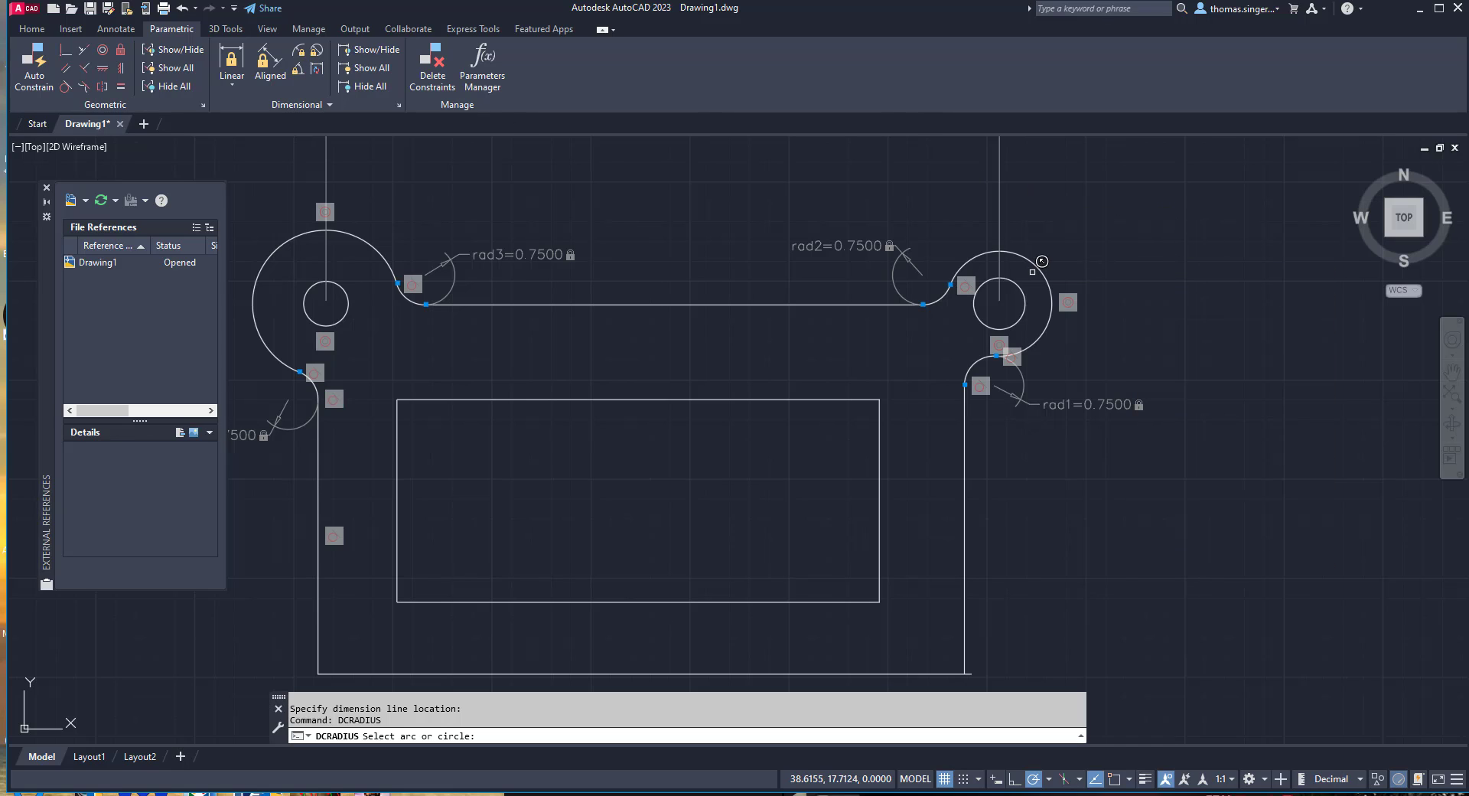
{"action": "left_click", "coordinate": [1051, 261]}
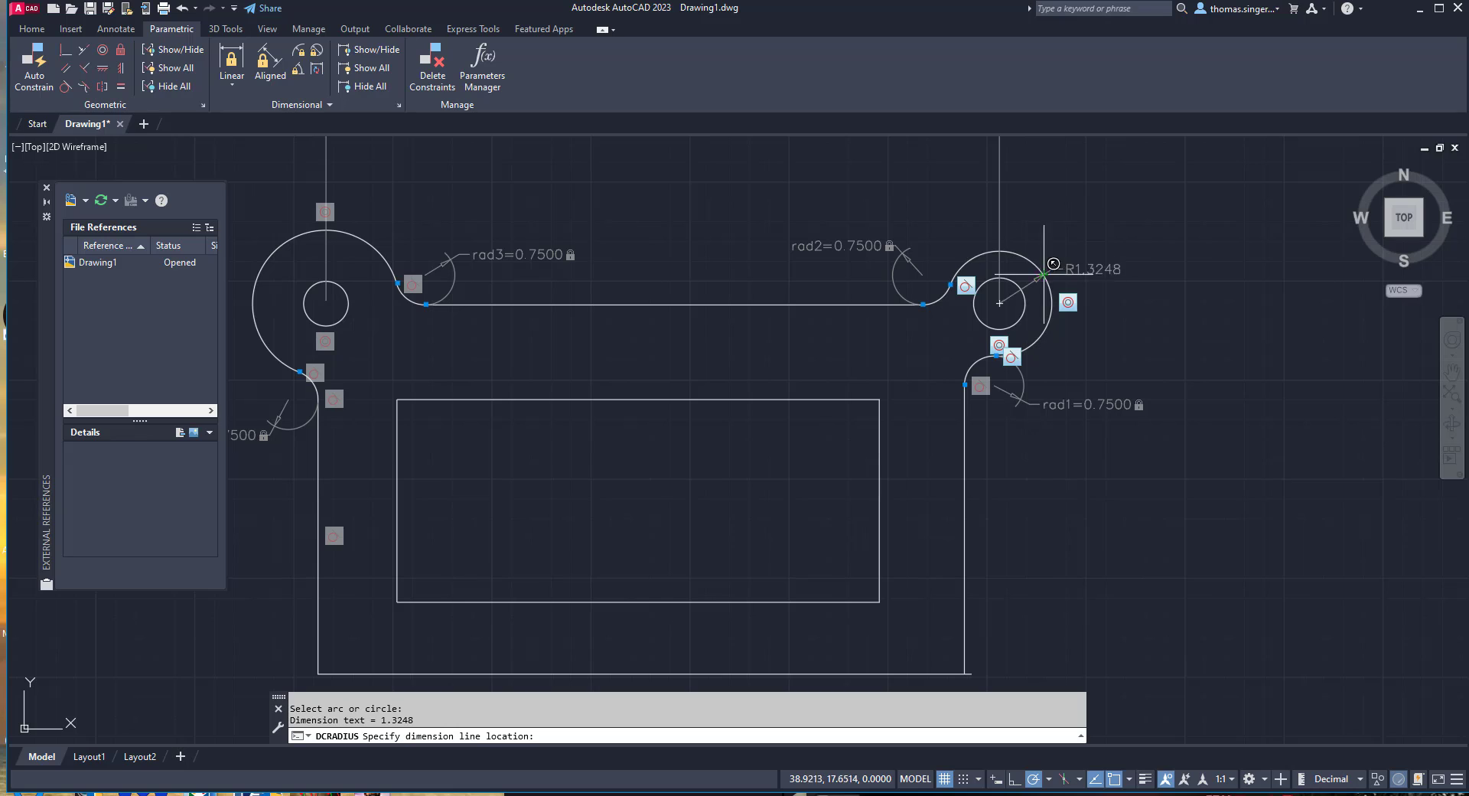
{"action": "left_click", "coordinate": [1109, 212]}
{"action": "right_click", "coordinate": [991, 229]}
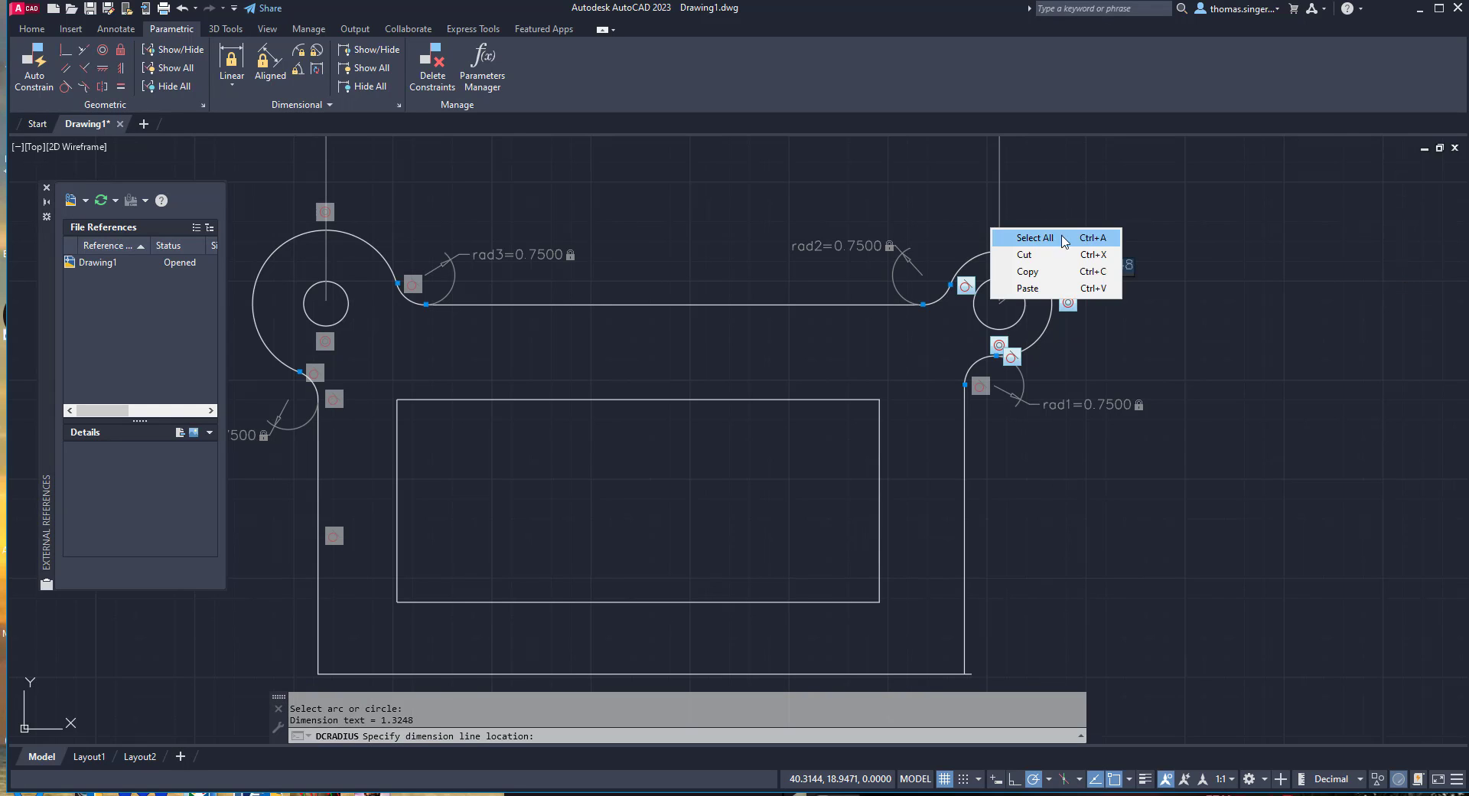
{"action": "key", "text": "Escape"}
{"action": "key", "text": "Escape"}
Add a radius dimensional constraint to the large upper-left corner arc, placing it inside the arc, and set it to 1.5
{"action": "right_click", "coordinate": [620, 251]}
{"action": "left_click", "coordinate": [685, 260]}
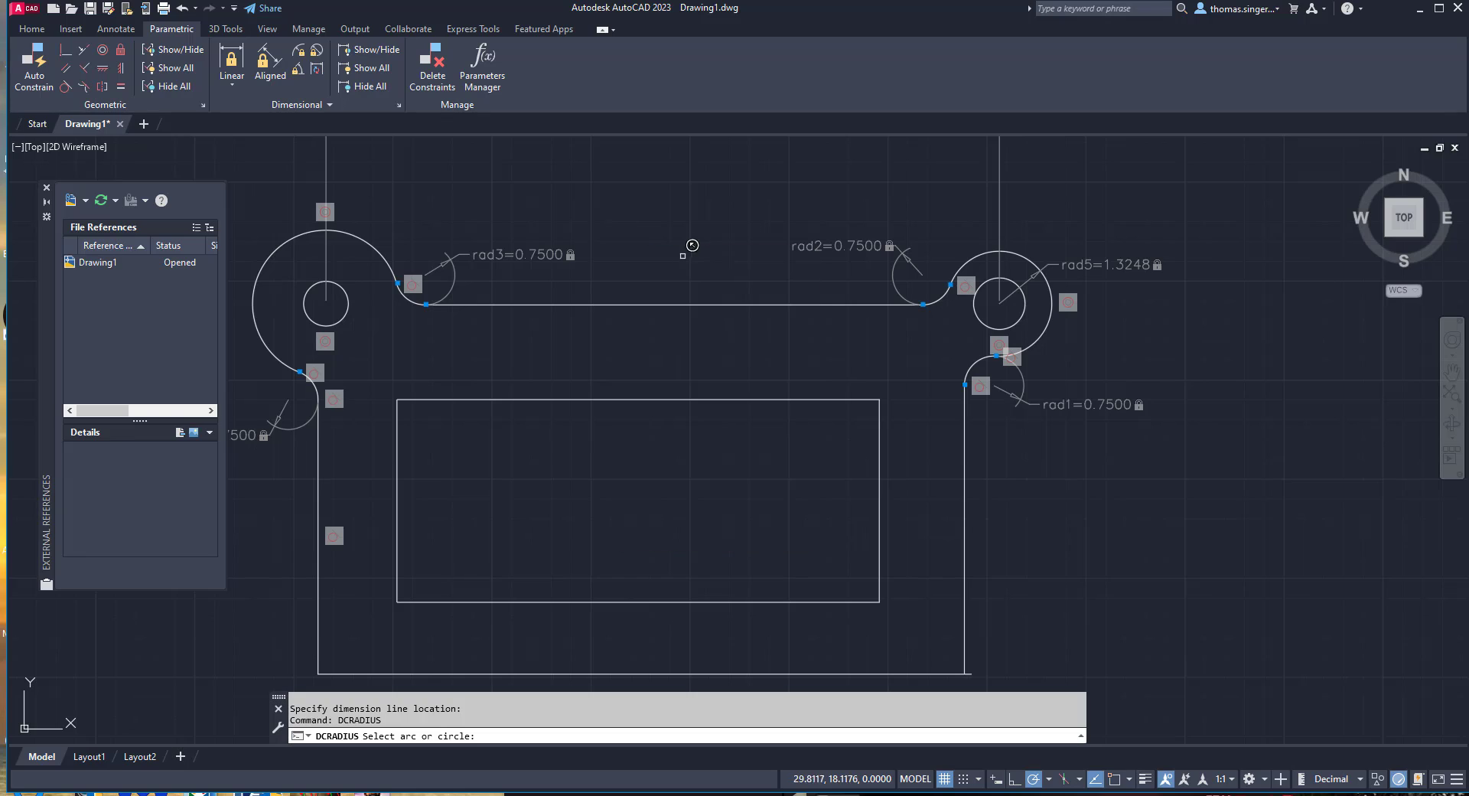
{"action": "left_click", "coordinate": [301, 231]}
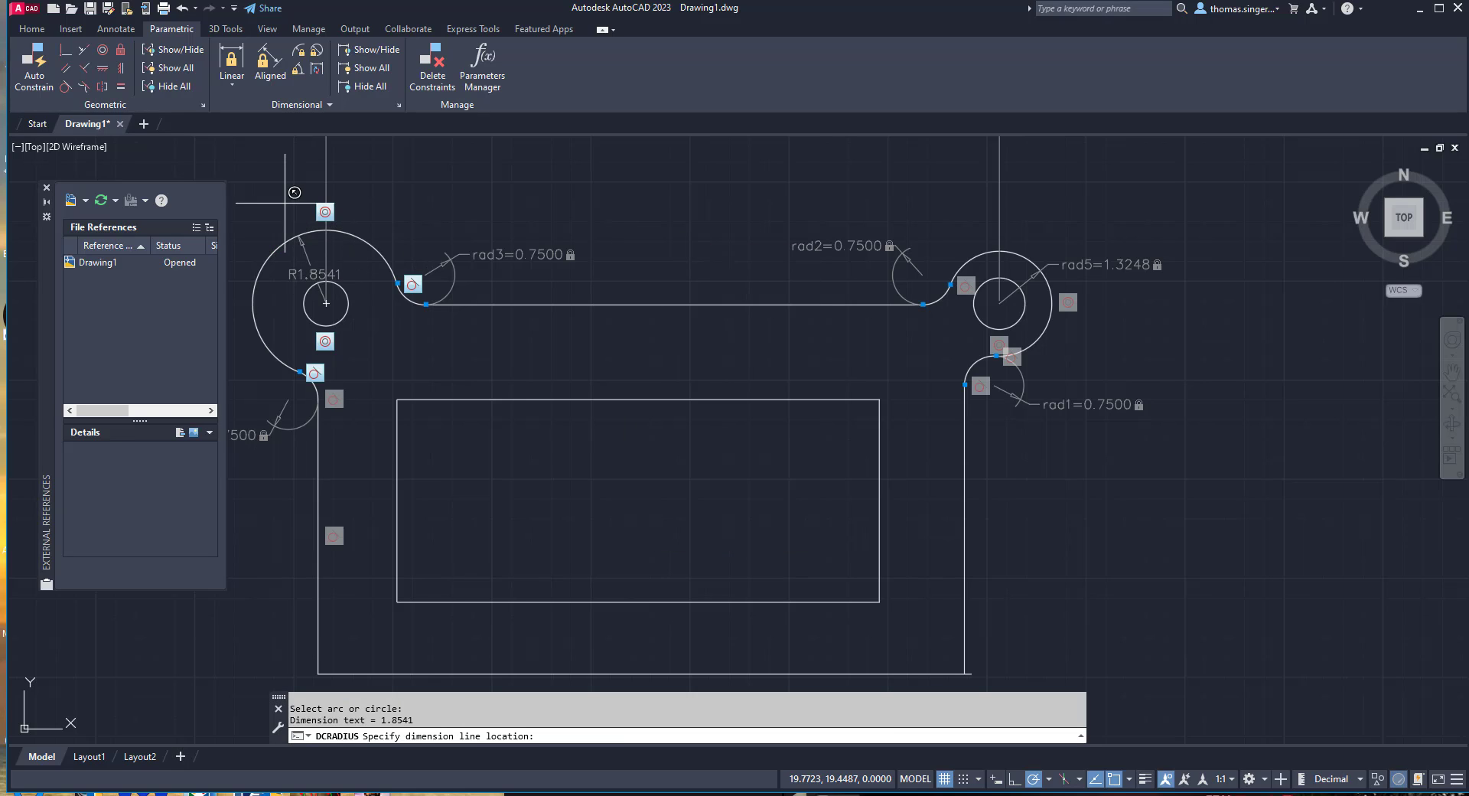
{"action": "left_click", "coordinate": [315, 274]}
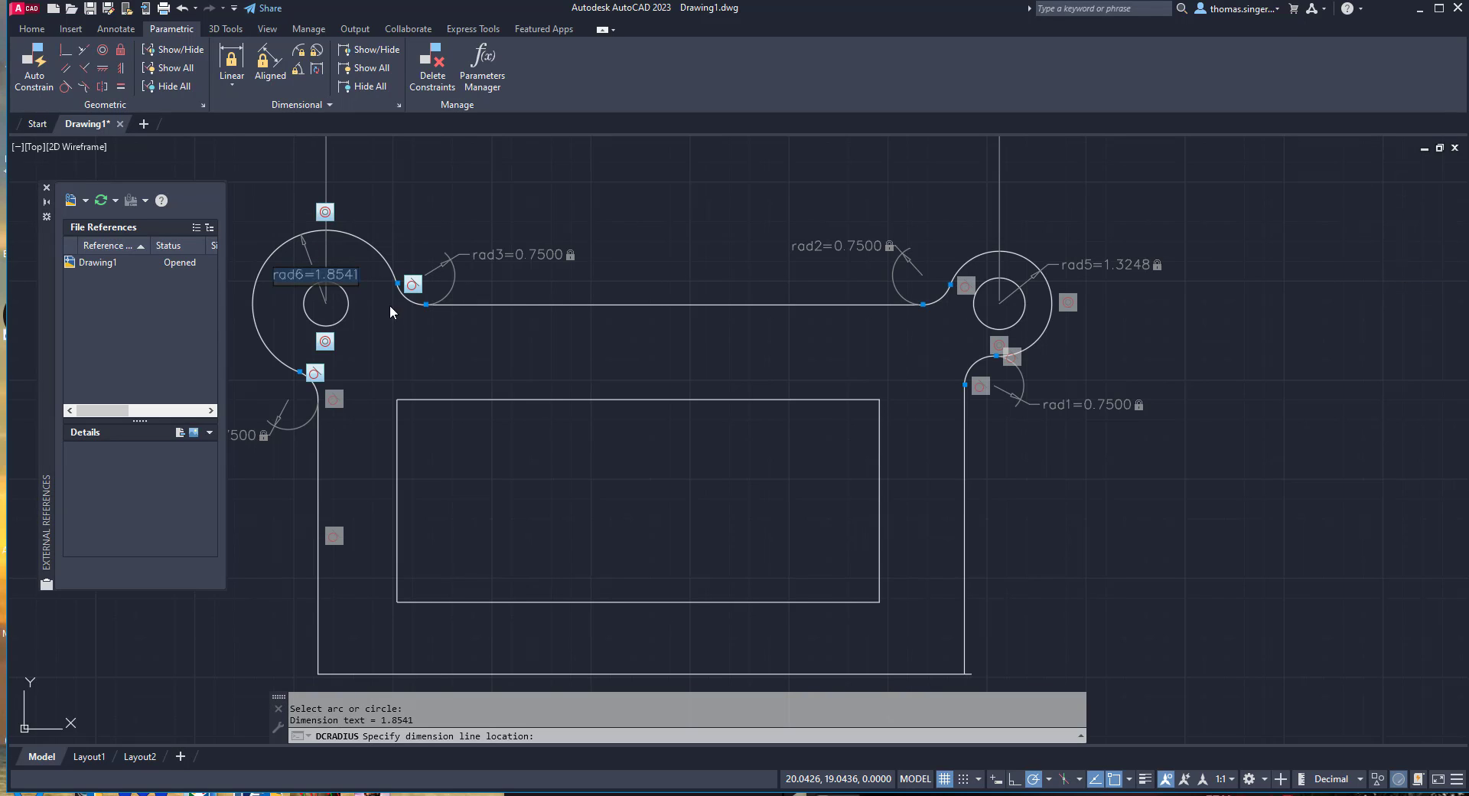
{"action": "double_click", "coordinate": [345, 272]}
{"action": "type", "text": "5"}
{"action": "key", "text": "Return"}
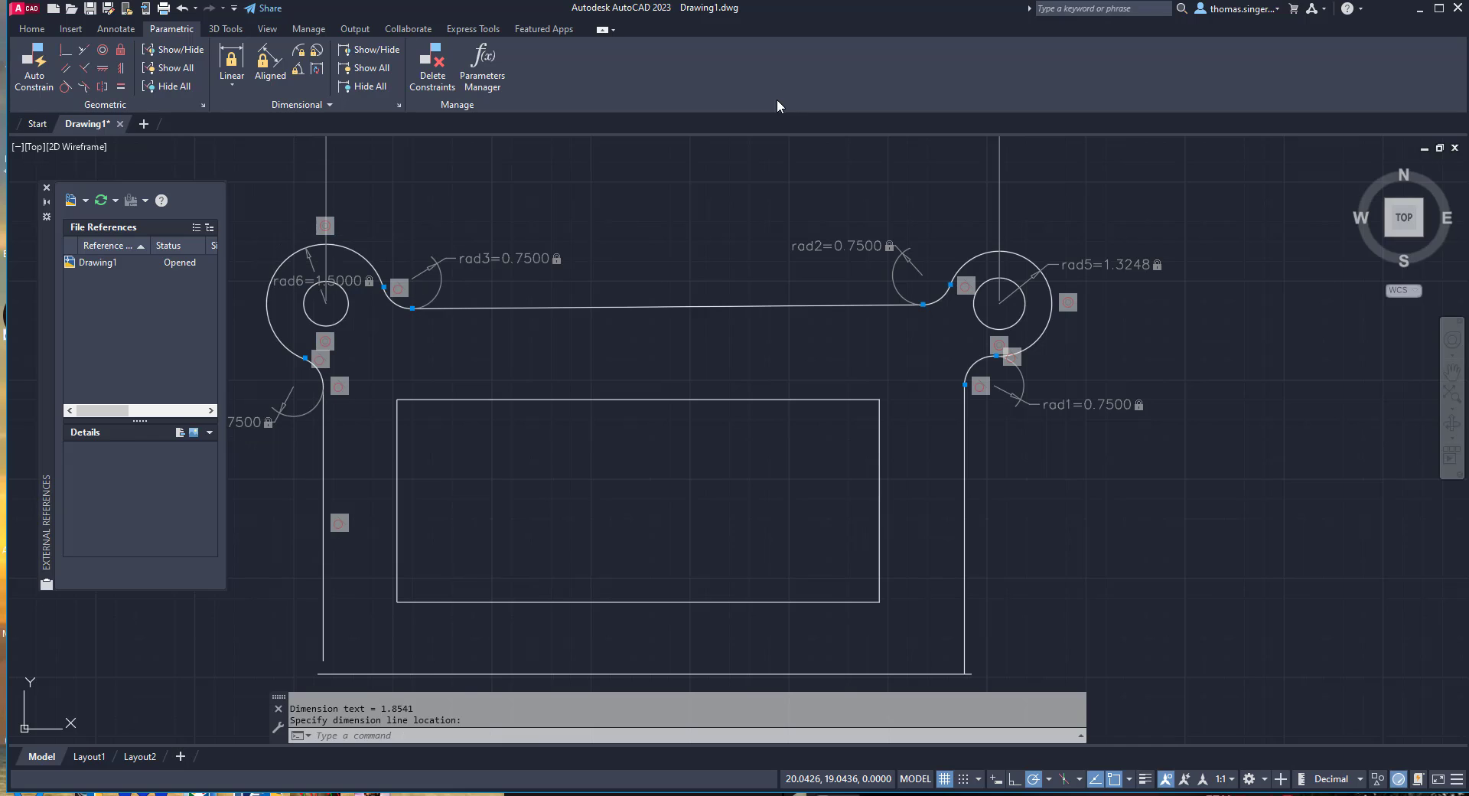
Set the radius constraint of the large upper-right corner arc to 1.5
{"action": "left_click", "coordinate": [1130, 263]}
{"action": "left_click", "coordinate": [1116, 261]}
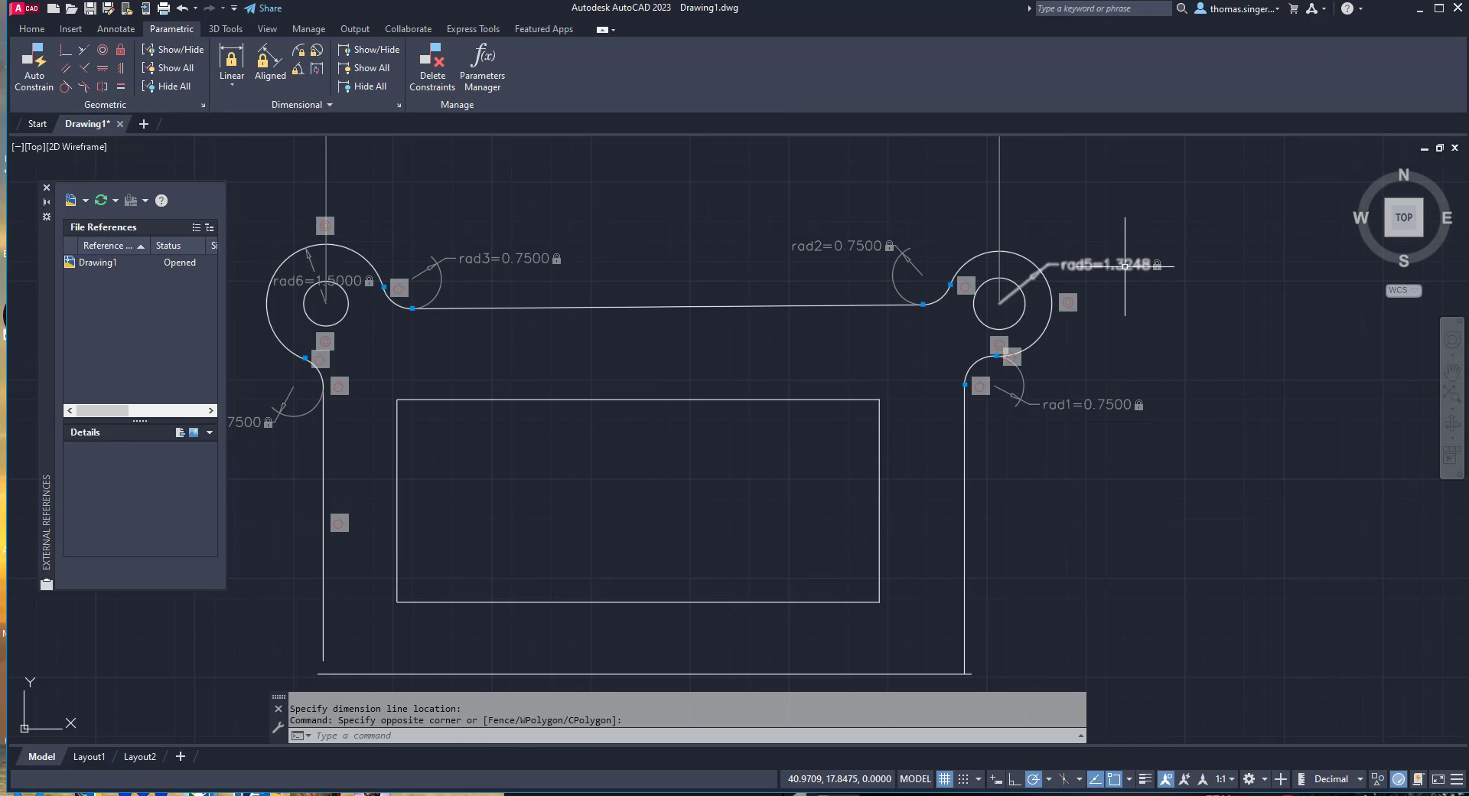
{"action": "double_click", "coordinate": [1116, 264]}
{"action": "left_click", "coordinate": [1127, 266]}
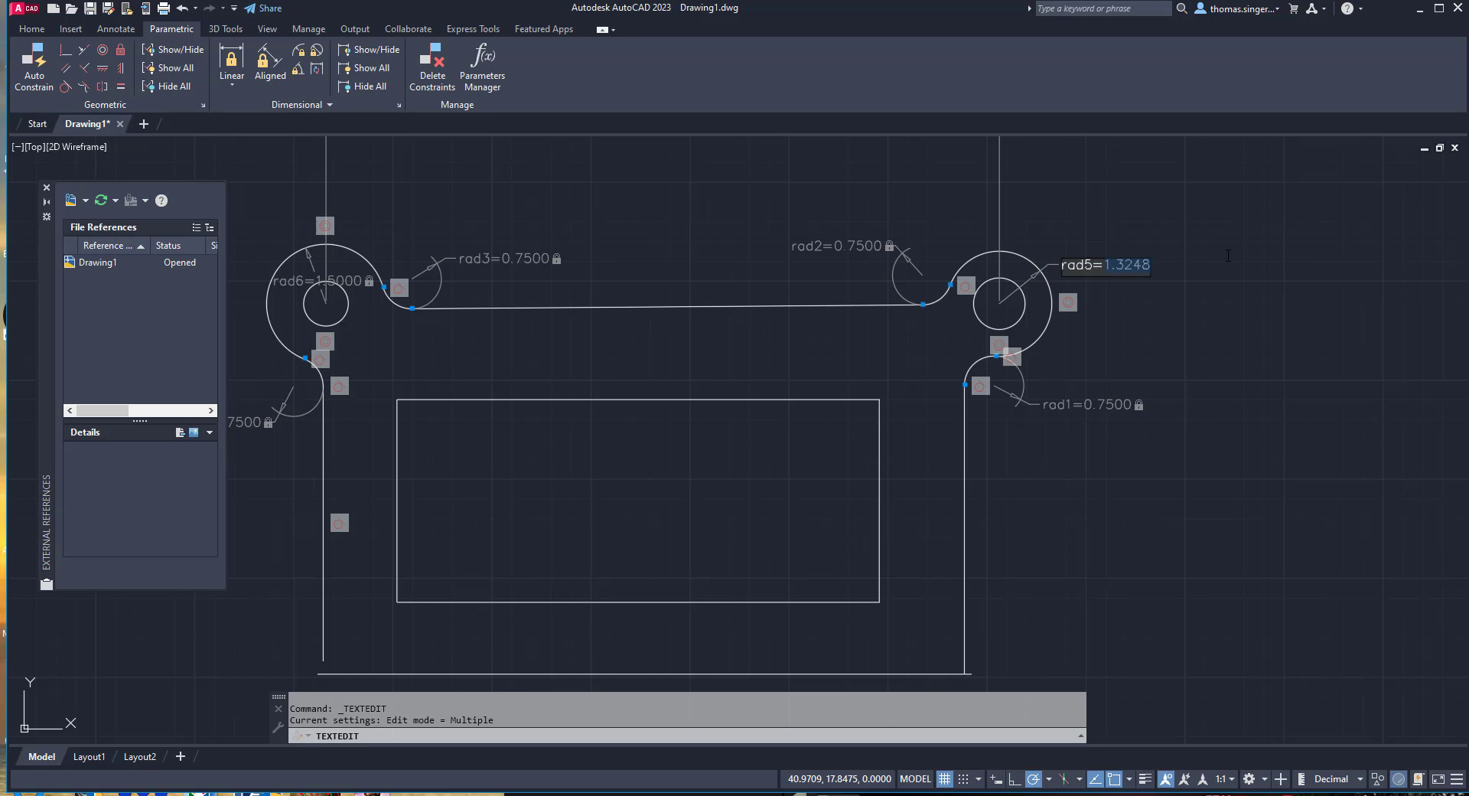
{"action": "type", "text": "1.5"}
{"action": "key", "text": "Return"}
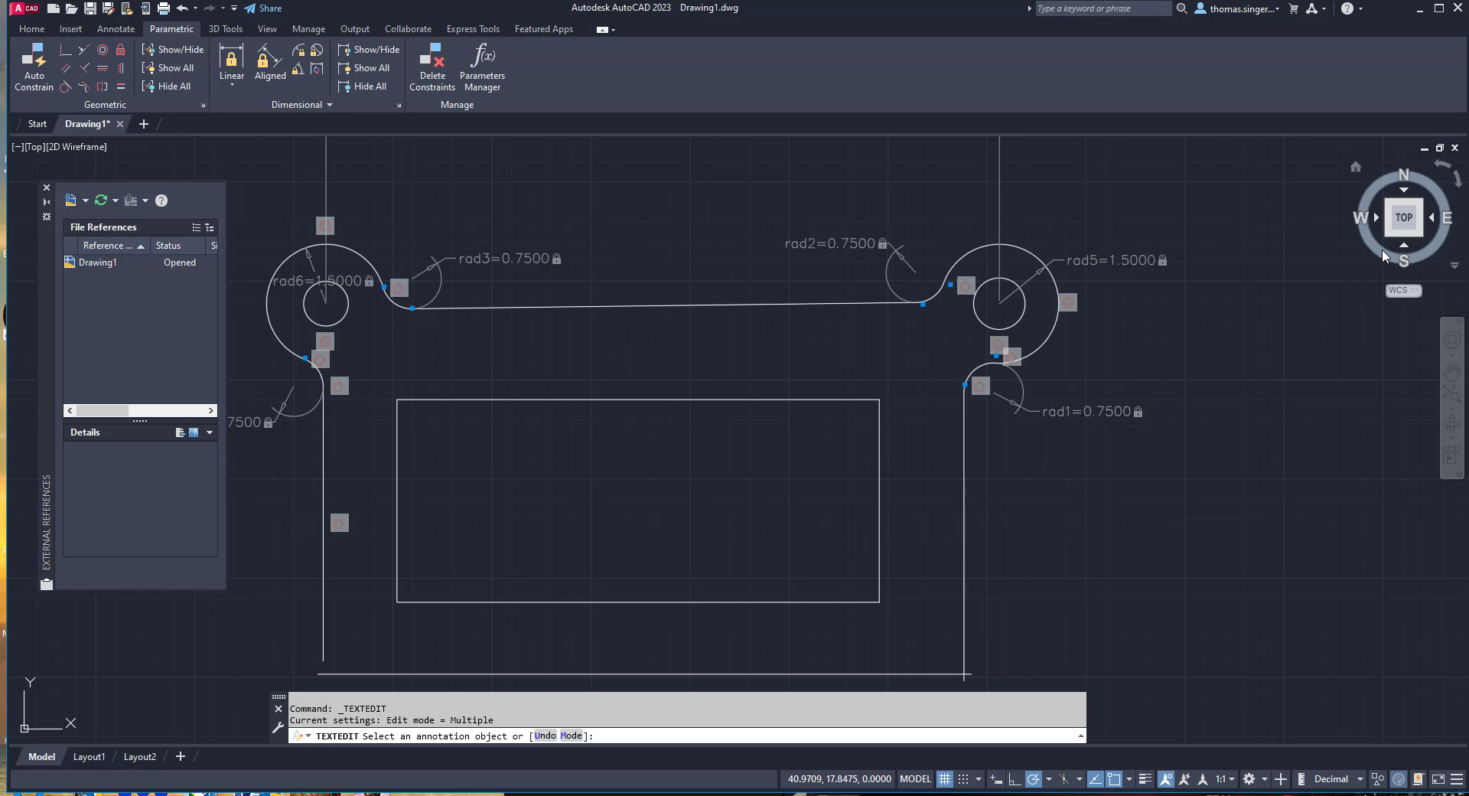
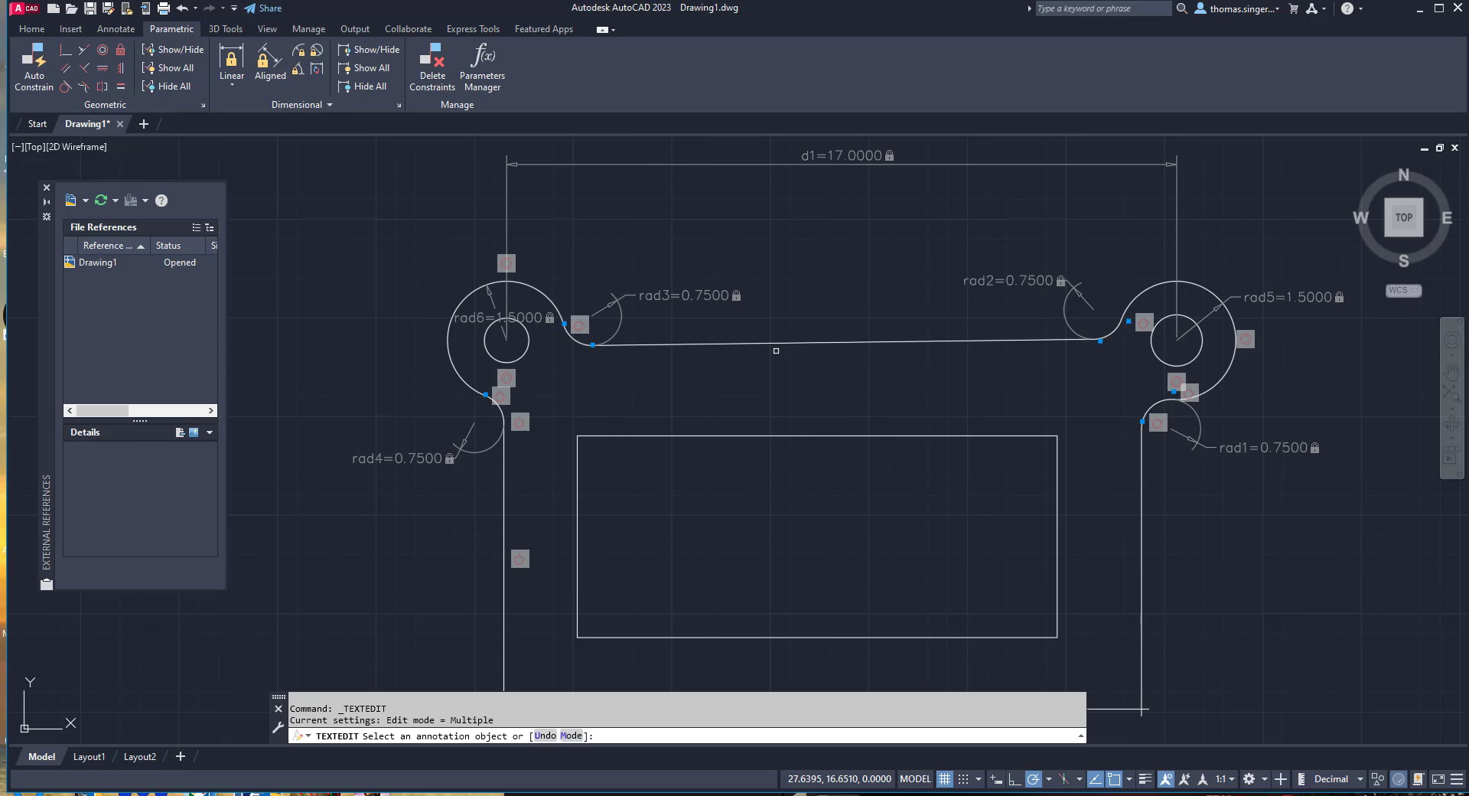
{"action": "left_click", "coordinate": [227, 56]}
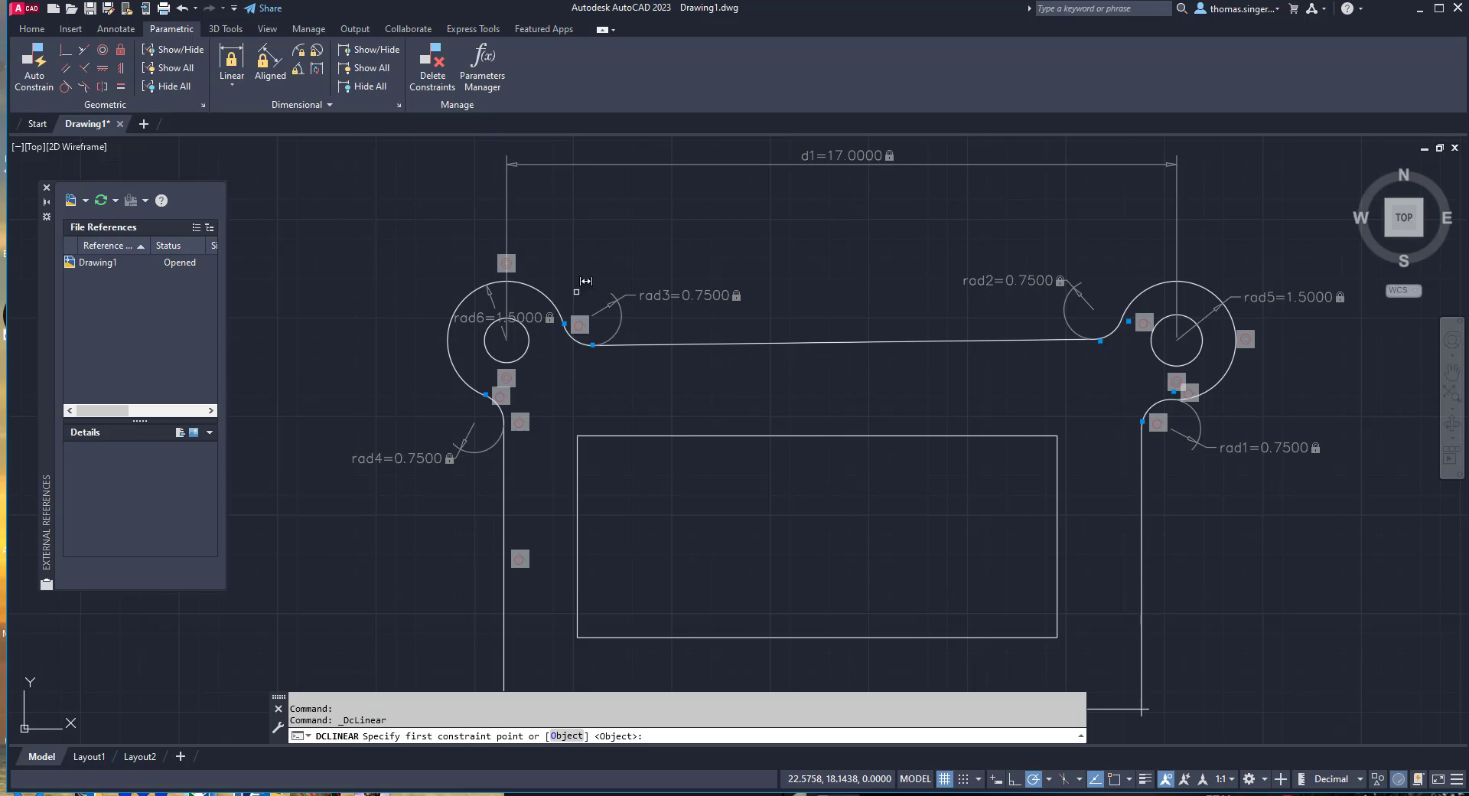
{"action": "left_click", "coordinate": [1062, 497]}
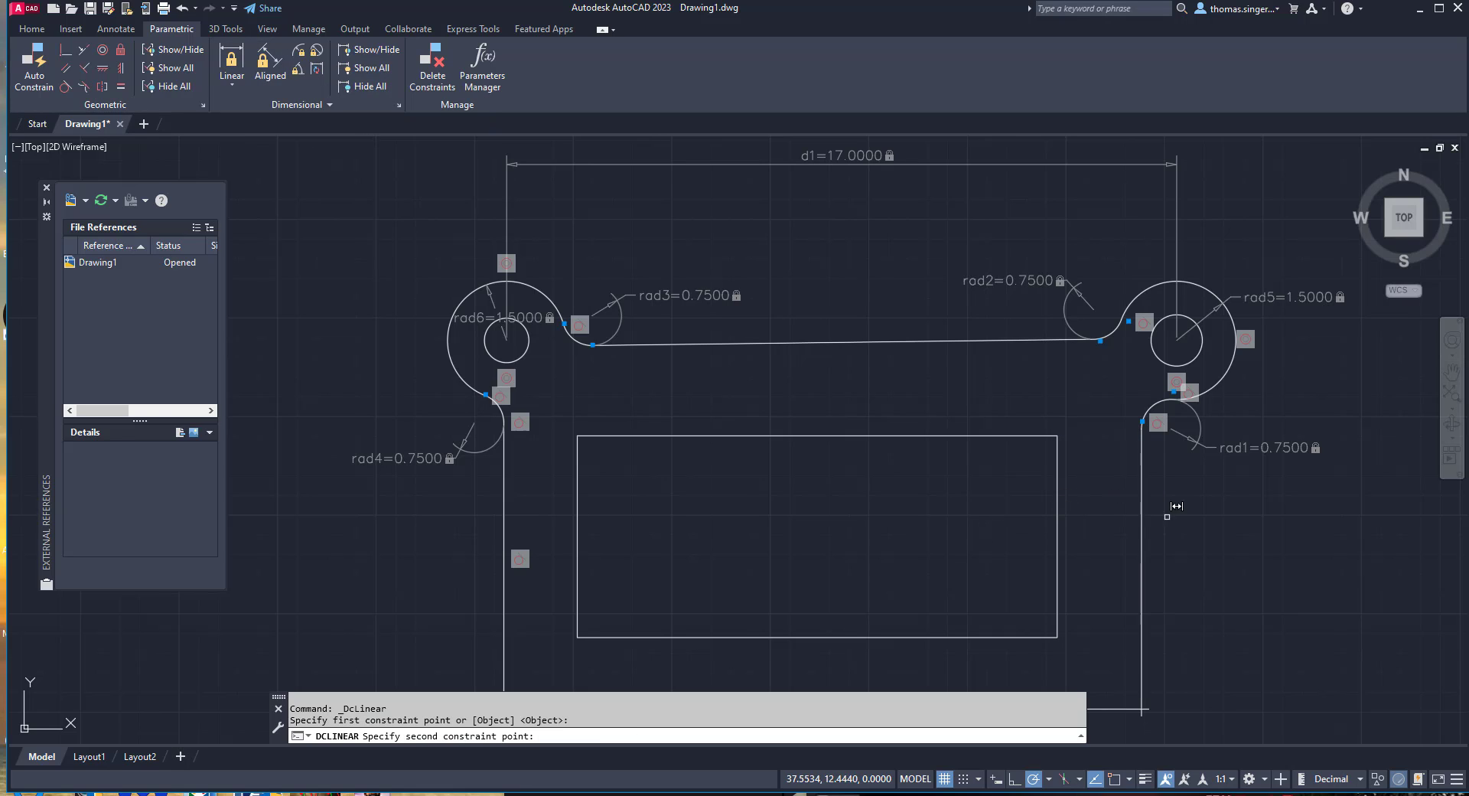
{"action": "left_click", "coordinate": [1057, 537]}
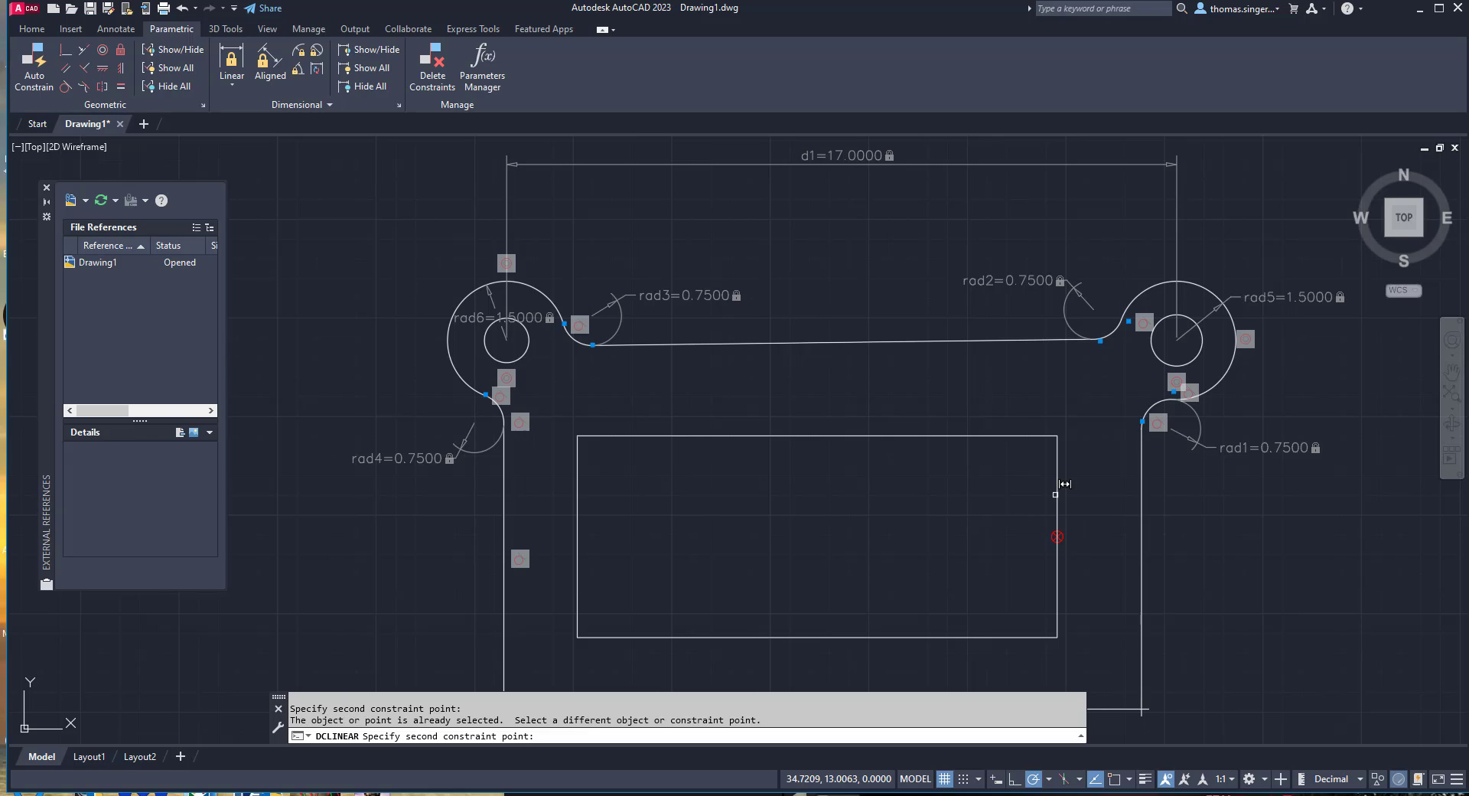
{"action": "right_click", "coordinate": [225, 54]}
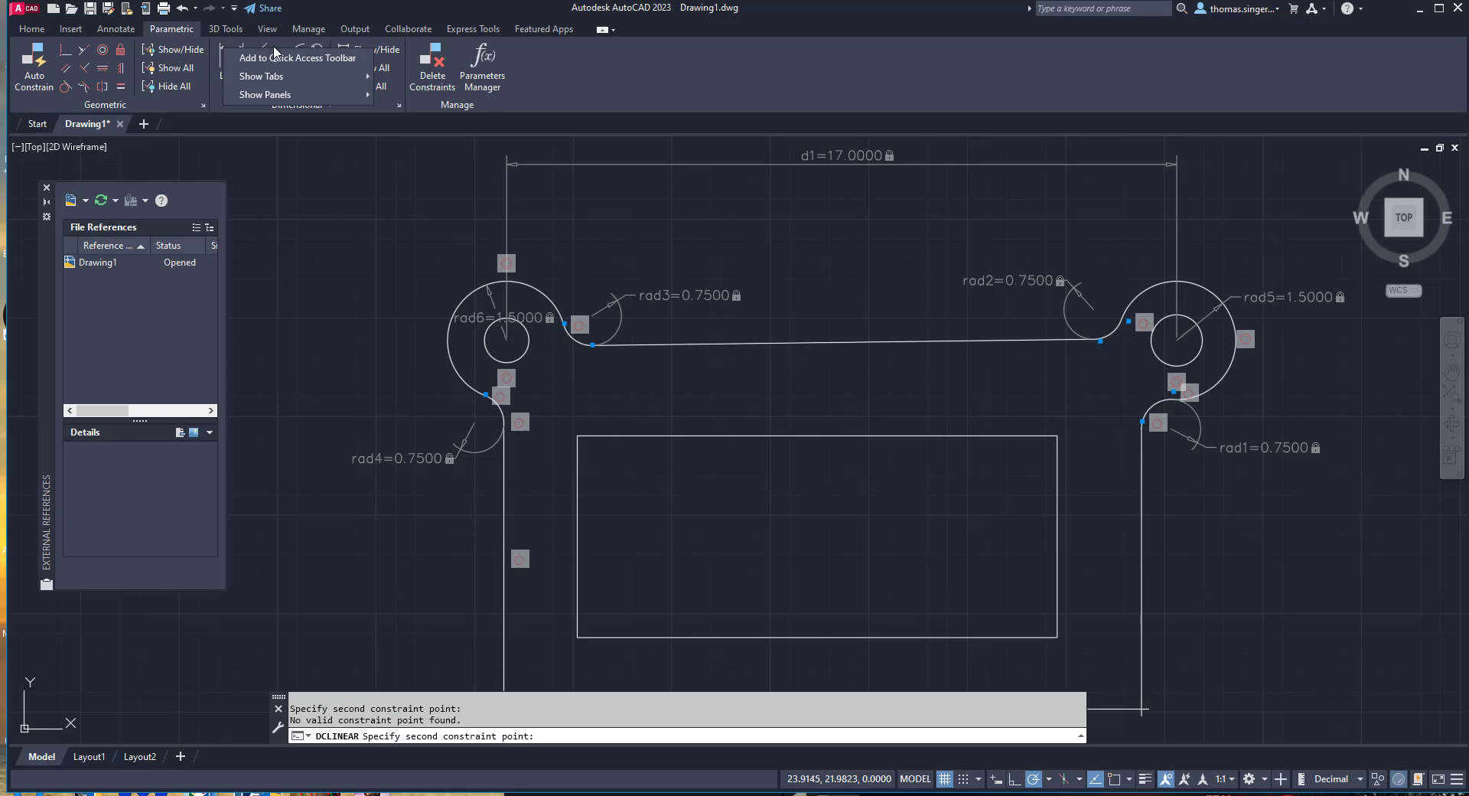
{"action": "key", "text": "Escape"}
Add a vertical linear constraint between the inner rectangle's right corners, placing it right of the plate with the default value
{"action": "left_click", "coordinate": [232, 58]}
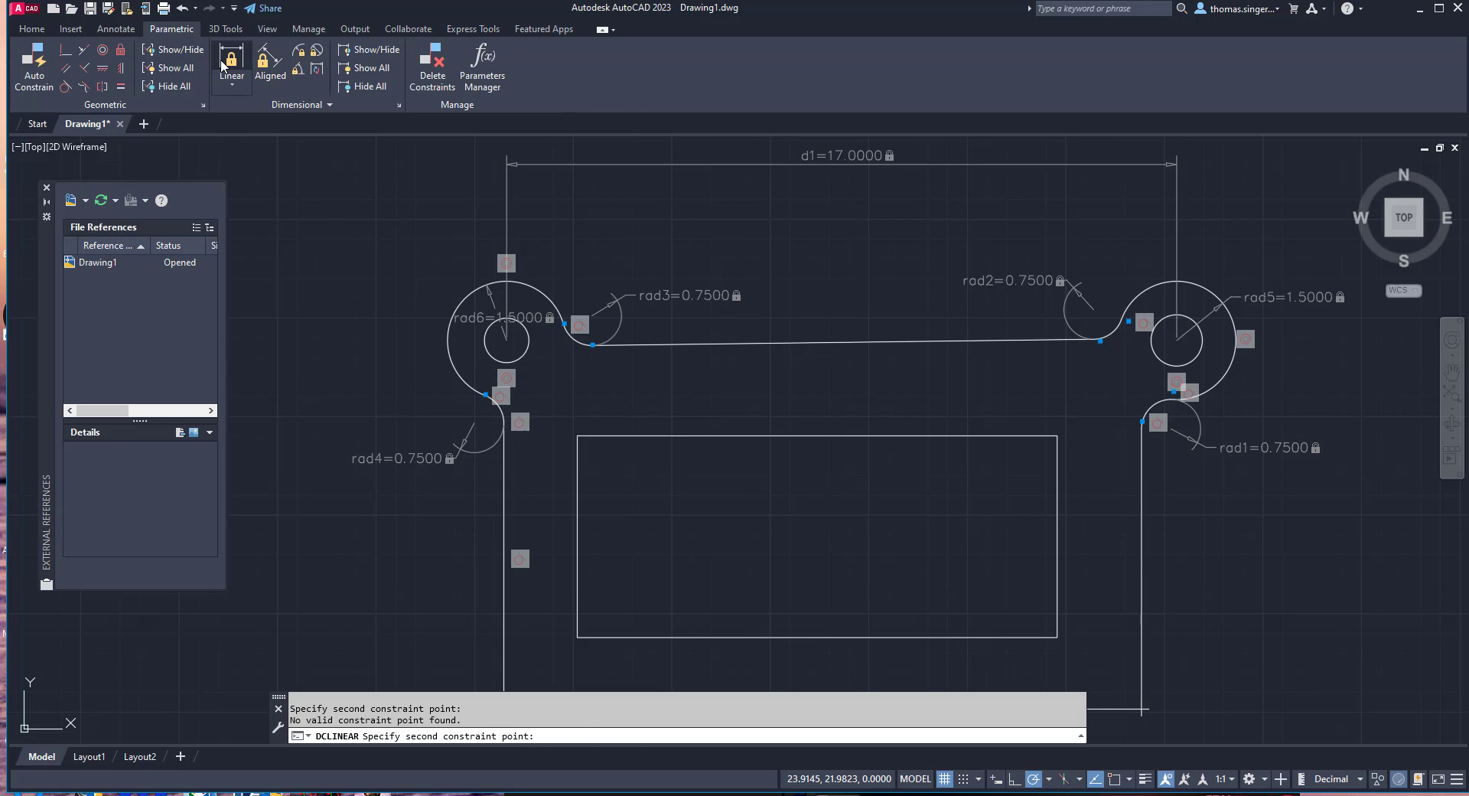
{"action": "left_click", "coordinate": [1065, 425]}
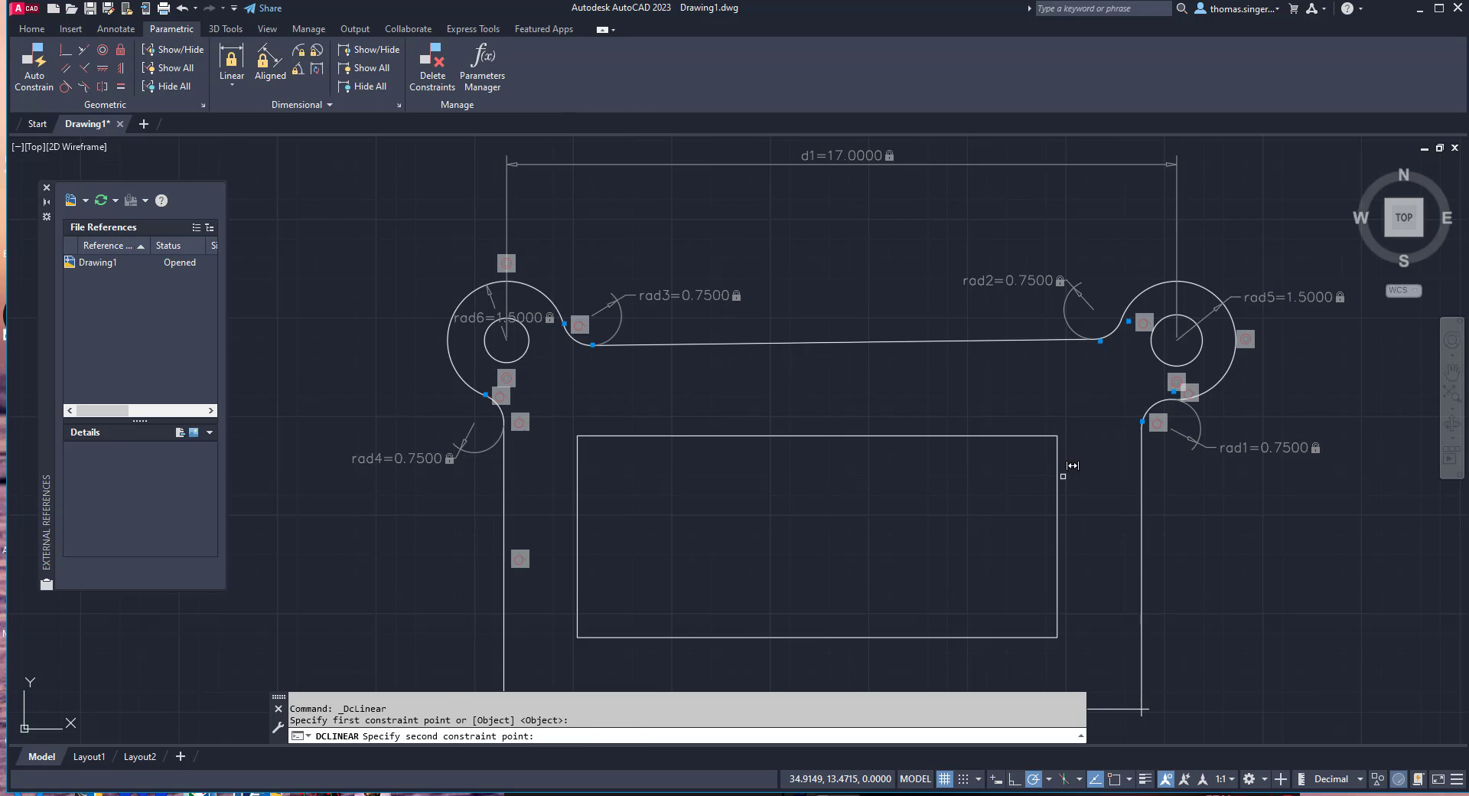
{"action": "left_click", "coordinate": [1058, 629]}
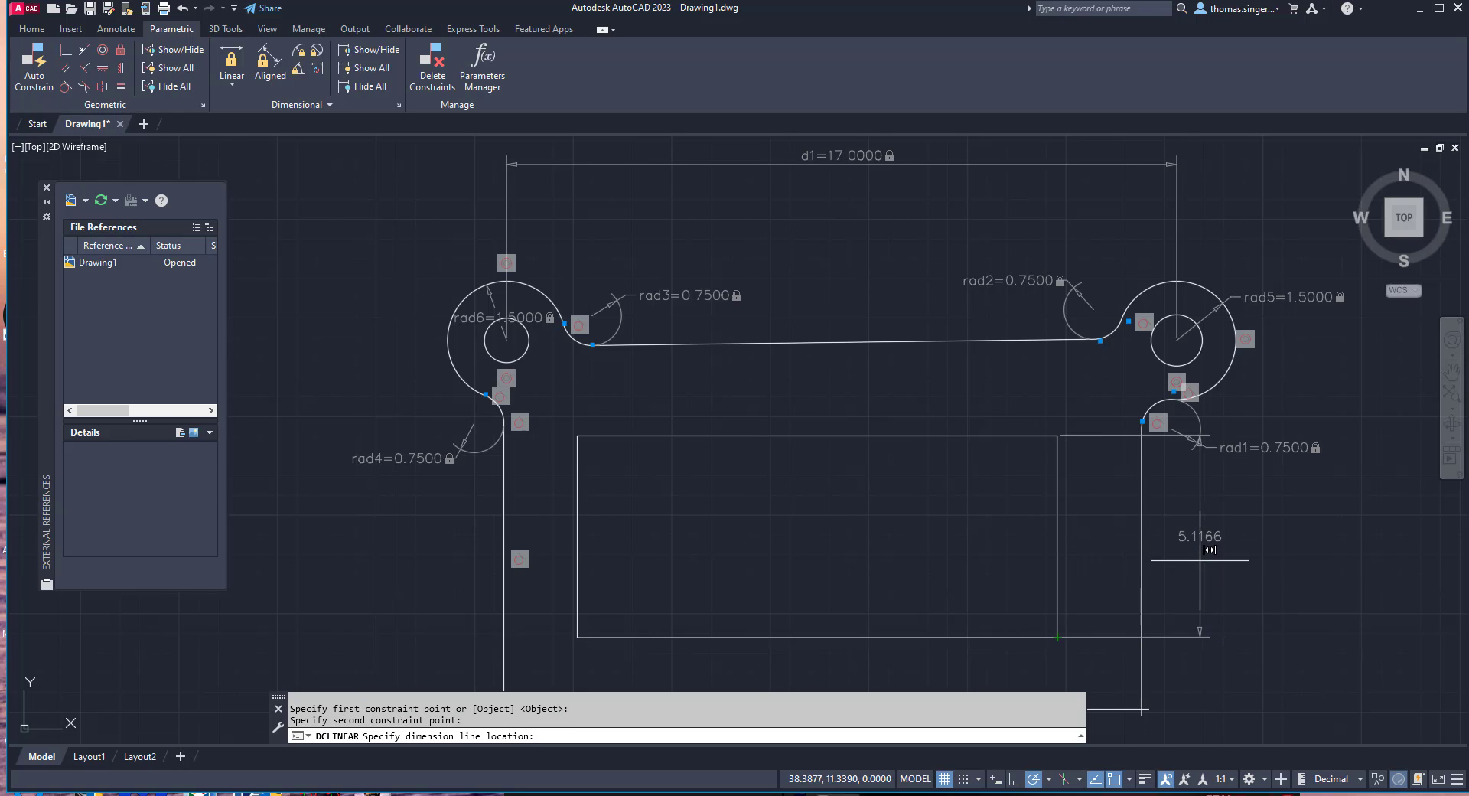
{"action": "left_click", "coordinate": [1368, 536]}
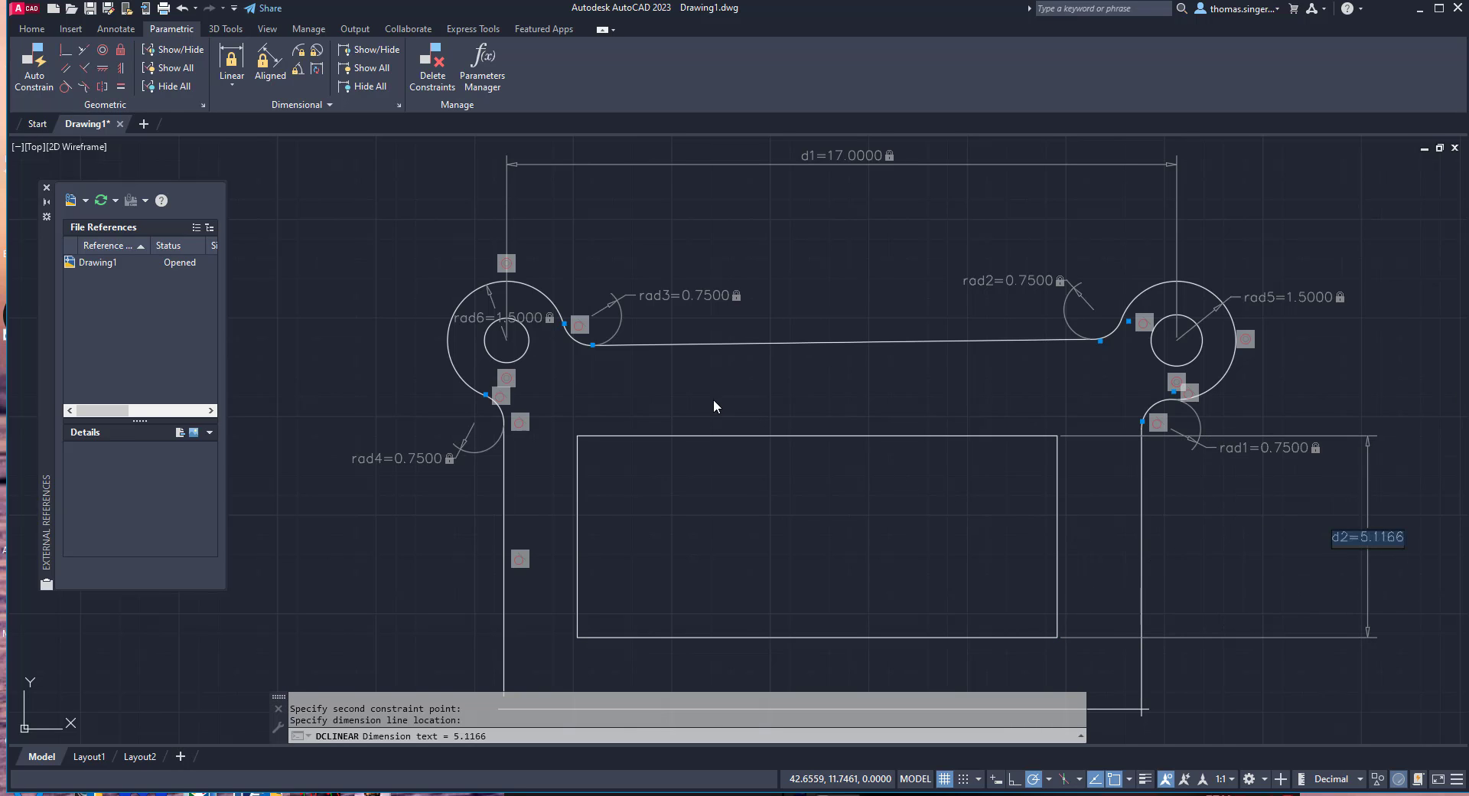
{"action": "right_click", "coordinate": [818, 513]}
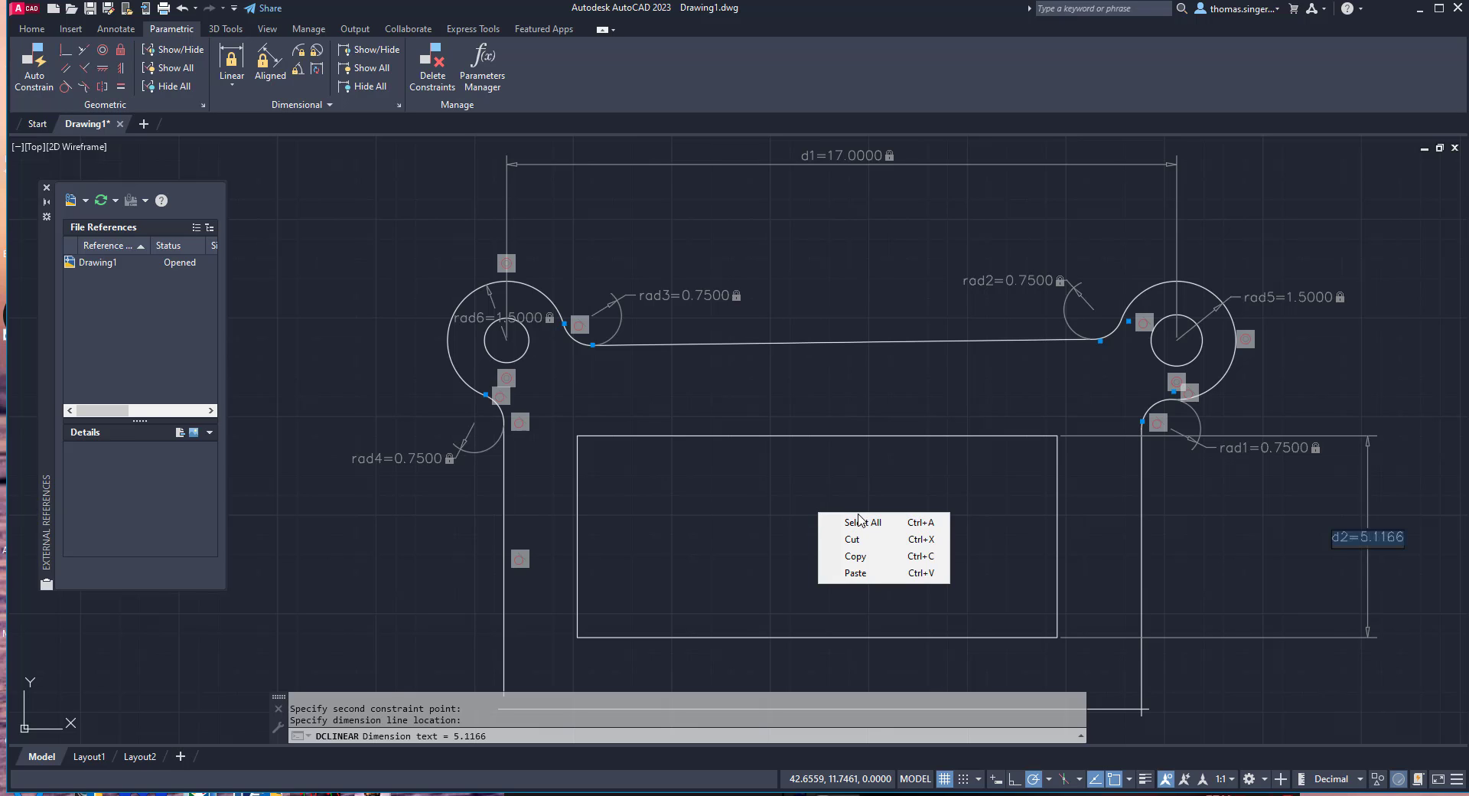
{"action": "left_click", "coordinate": [773, 518]}
Add a horizontal linear constraint between the inner rectangle's bottom corners, placing it below the plate with the default value
{"action": "right_click", "coordinate": [656, 548]}
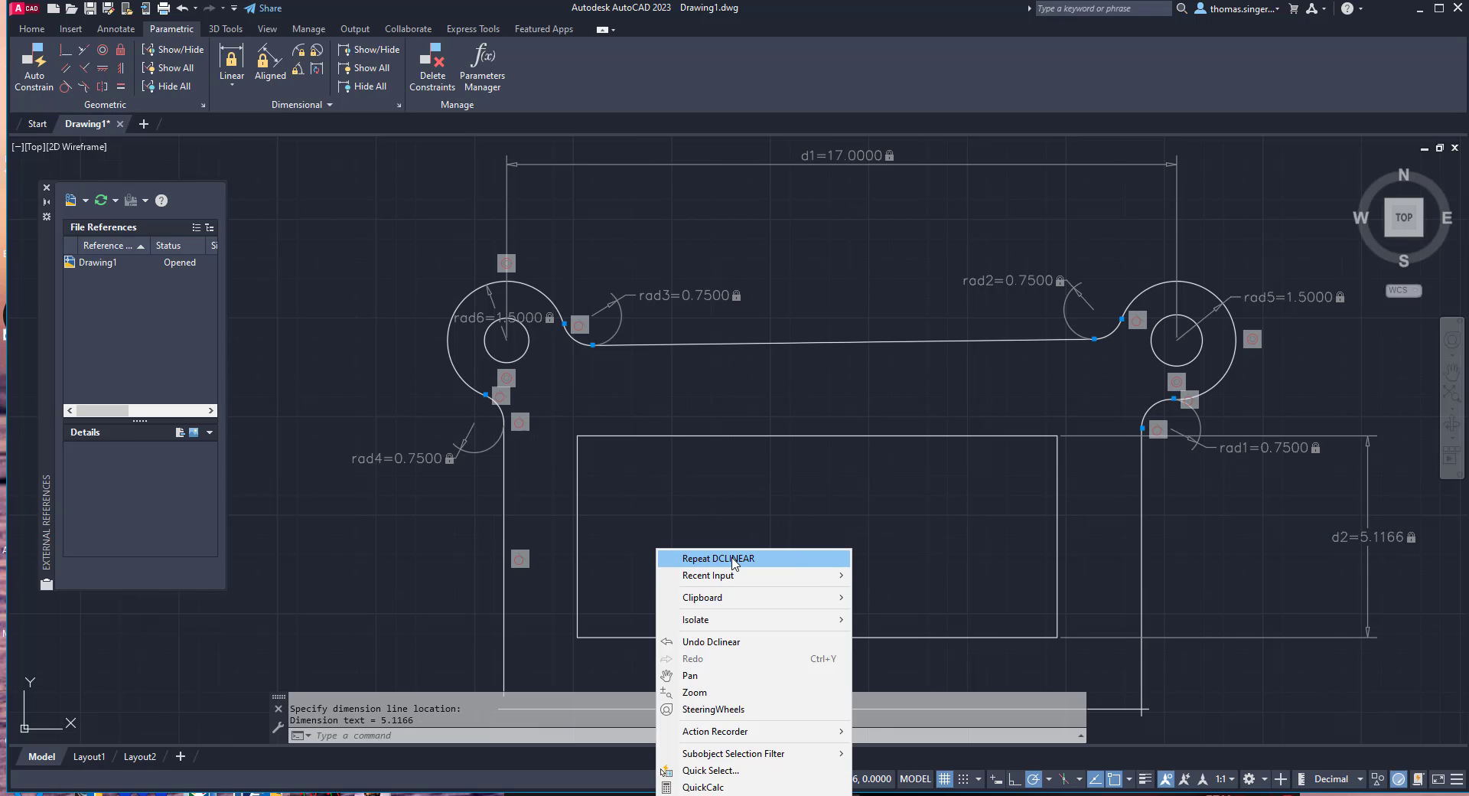
{"action": "left_click", "coordinate": [737, 560]}
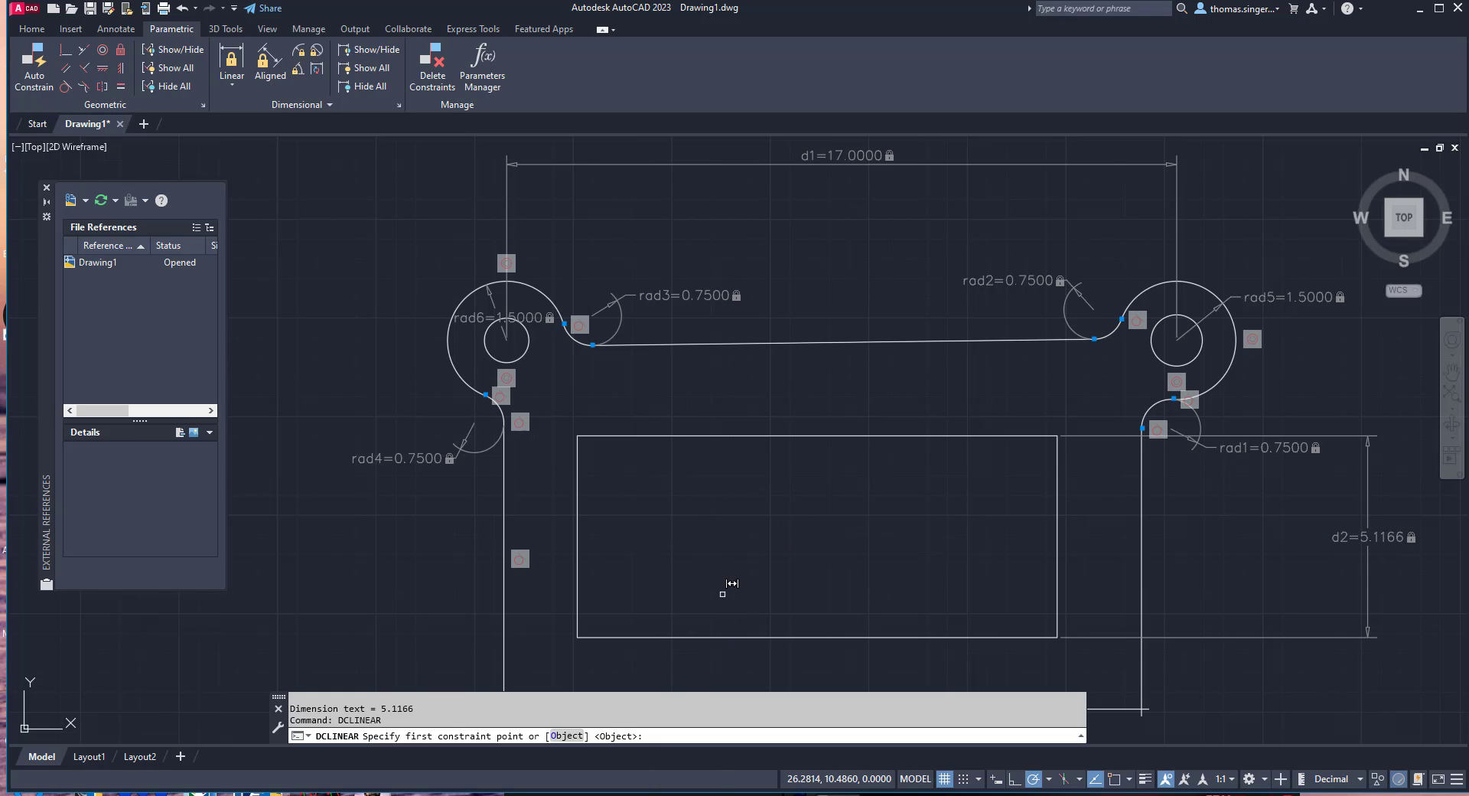
{"action": "left_click", "coordinate": [584, 626]}
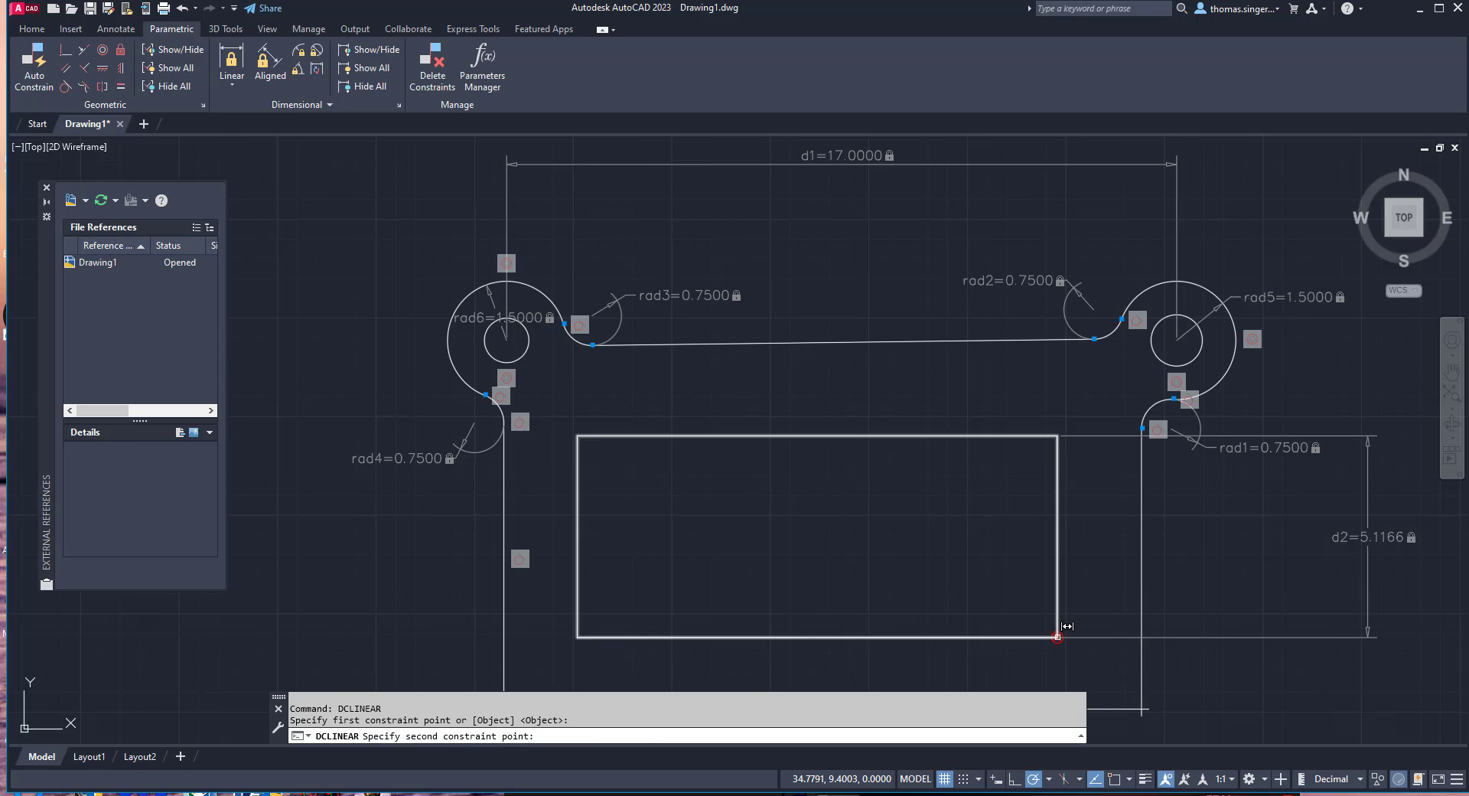
{"action": "left_click", "coordinate": [1059, 636]}
{"action": "scroll", "coordinate": [1023, 626], "scroll_direction": "up", "scroll_amount": 2}
{"action": "scroll", "coordinate": [948, 651], "scroll_direction": "down", "scroll_amount": 5}
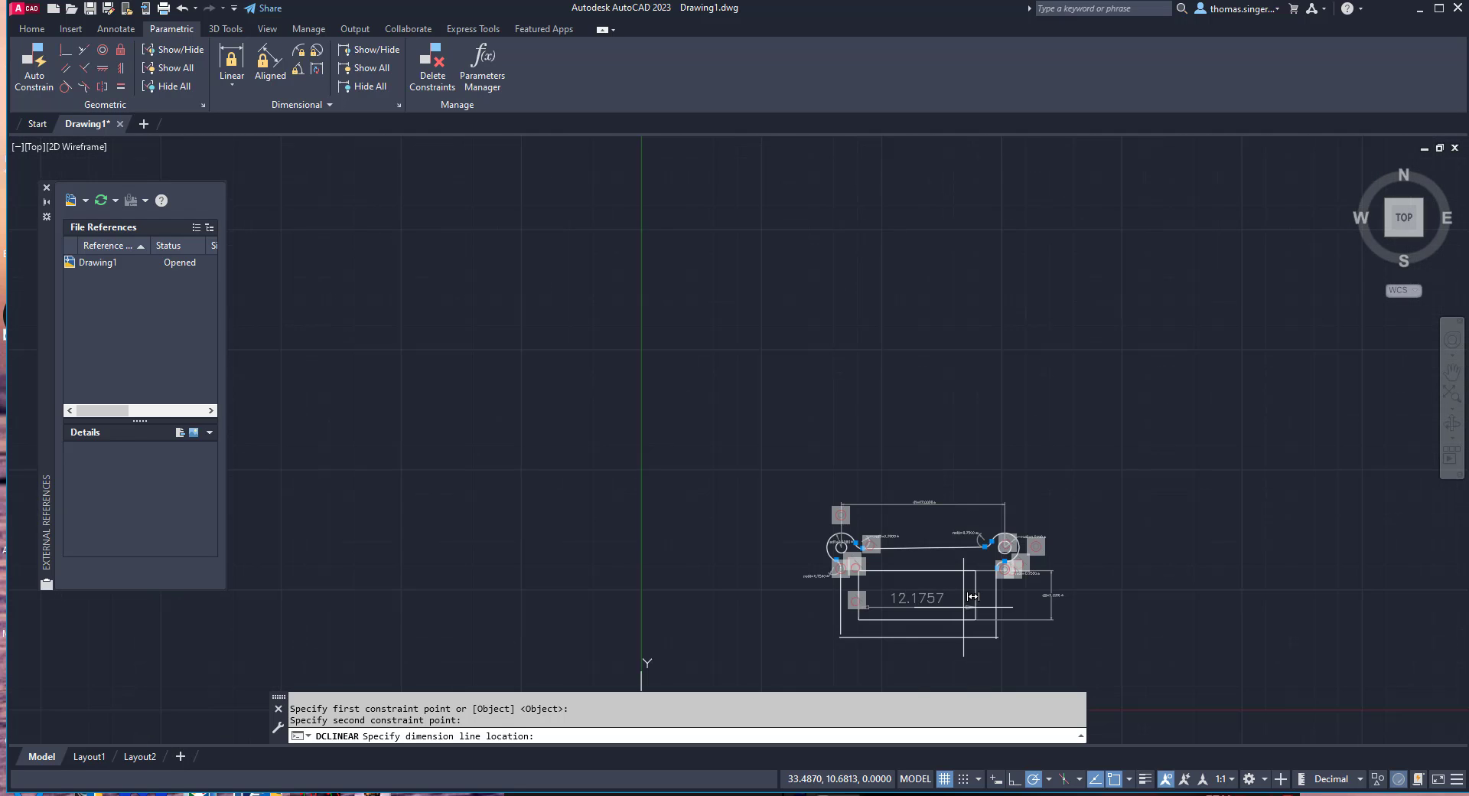
{"action": "scroll", "coordinate": [937, 673], "scroll_direction": "up", "scroll_amount": 2}
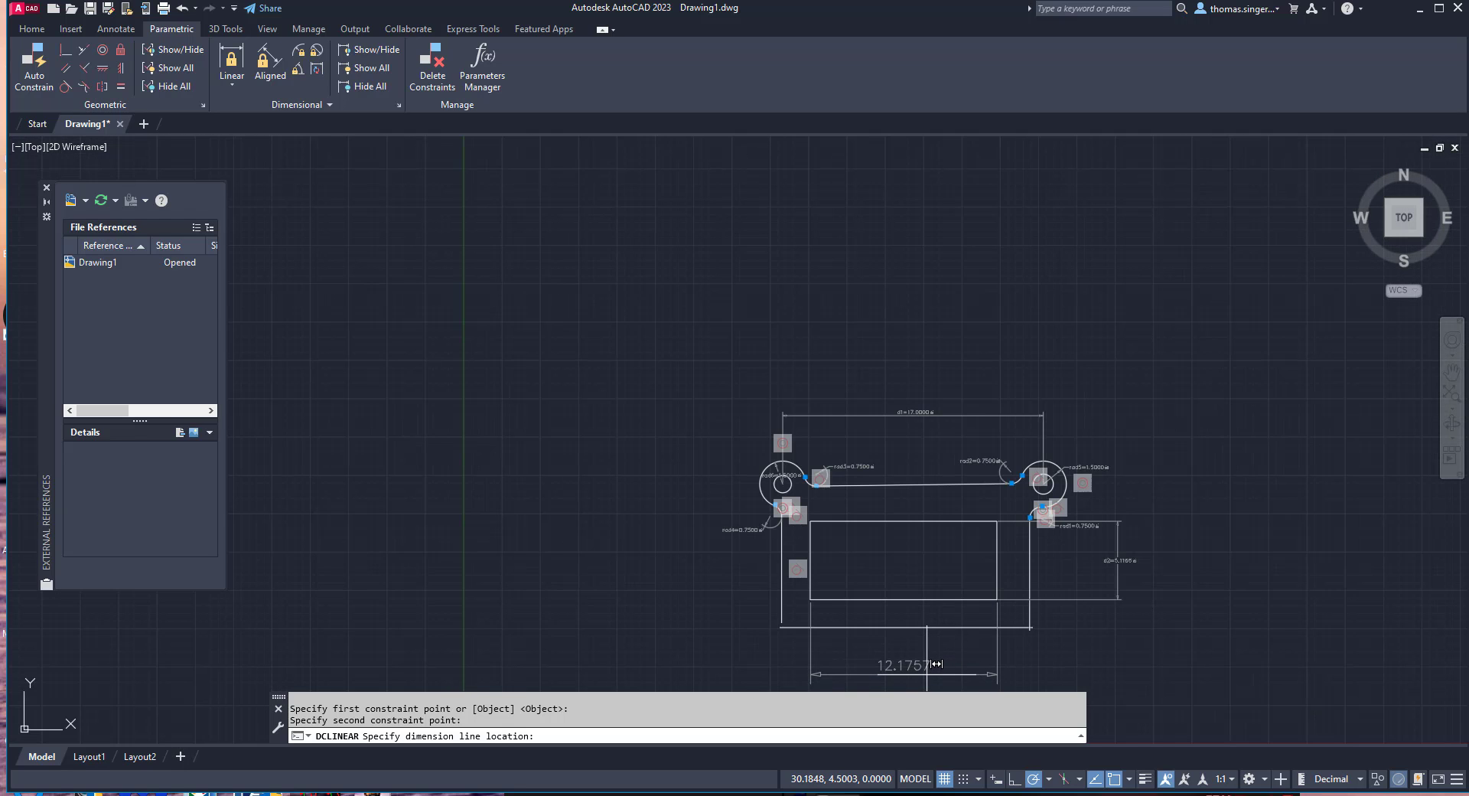
{"action": "left_click", "coordinate": [938, 664]}
{"action": "key", "text": "Return"}
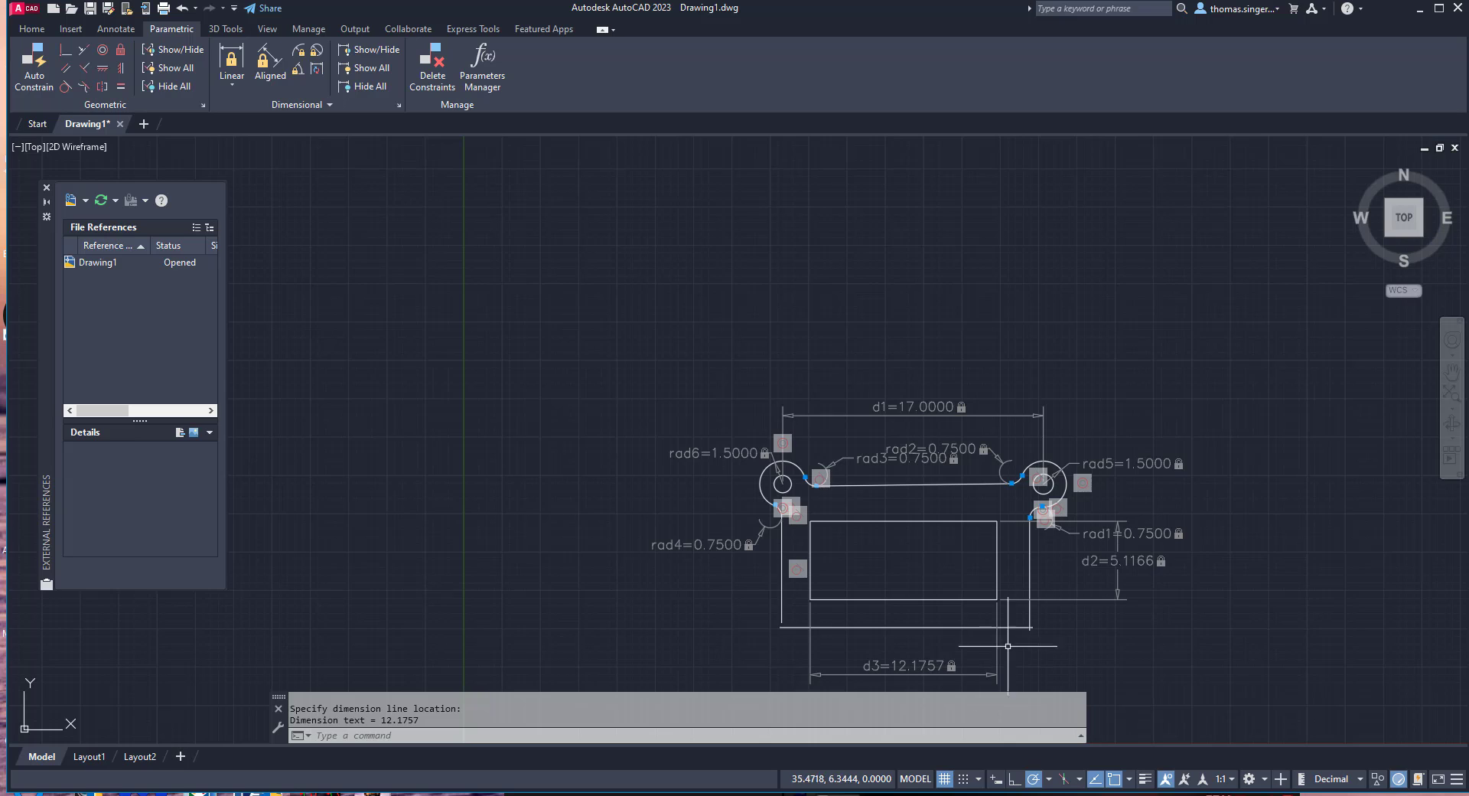
Apply a parallel constraint between the inner rectangle's top edge and the plate's top line
{"action": "scroll", "coordinate": [976, 647], "scroll_direction": "up", "scroll_amount": 4}
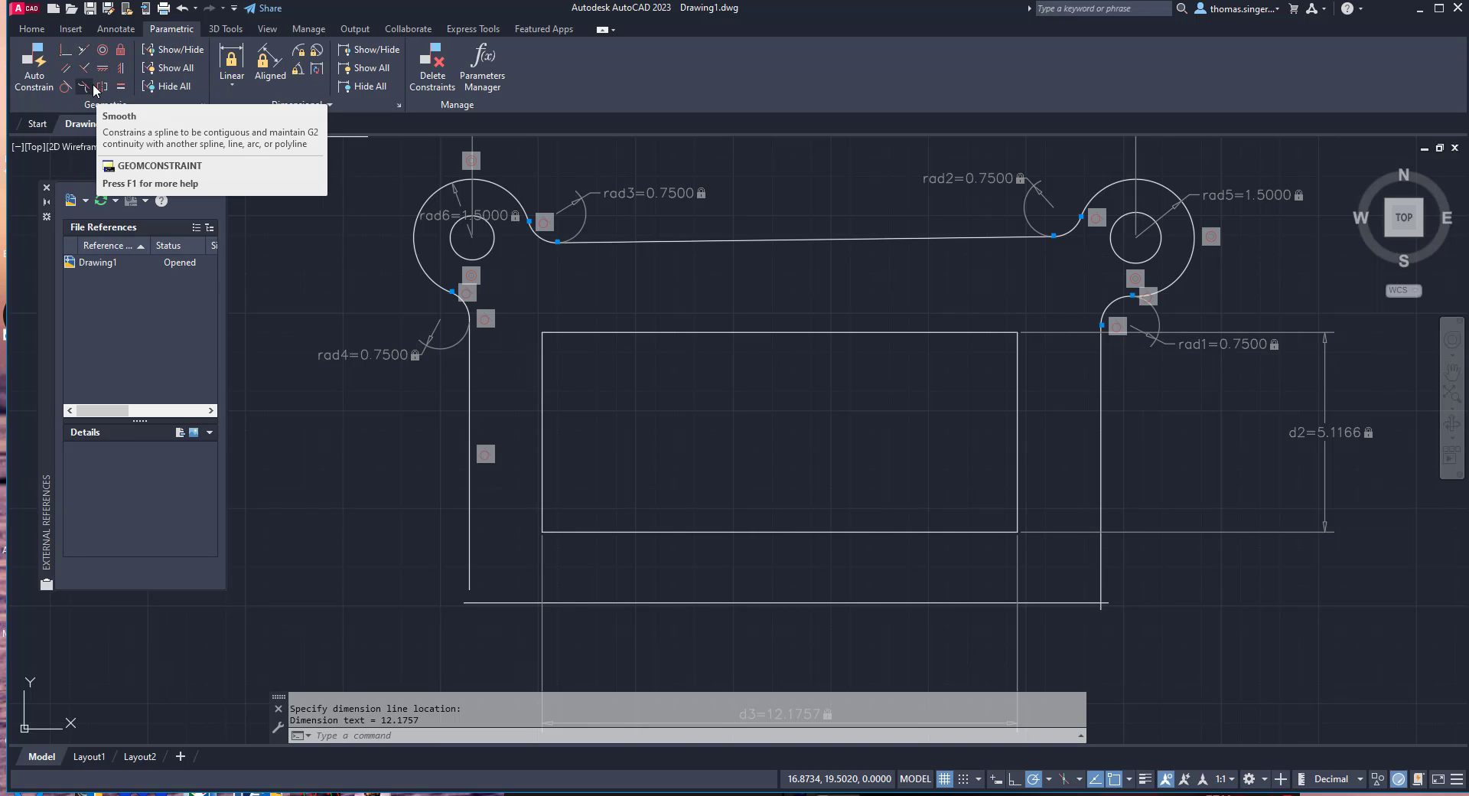
{"action": "left_click", "coordinate": [66, 69]}
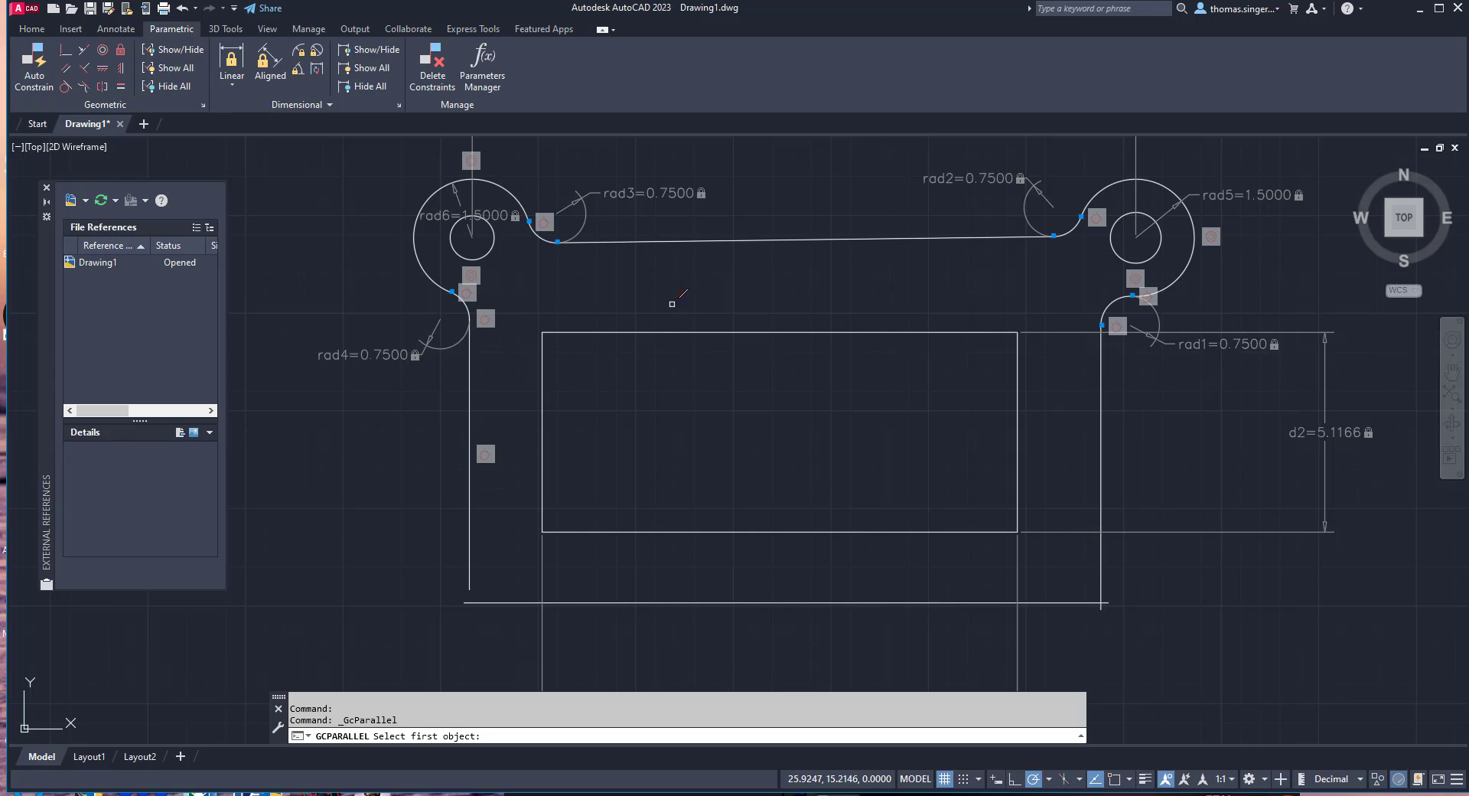
{"action": "left_click", "coordinate": [709, 329]}
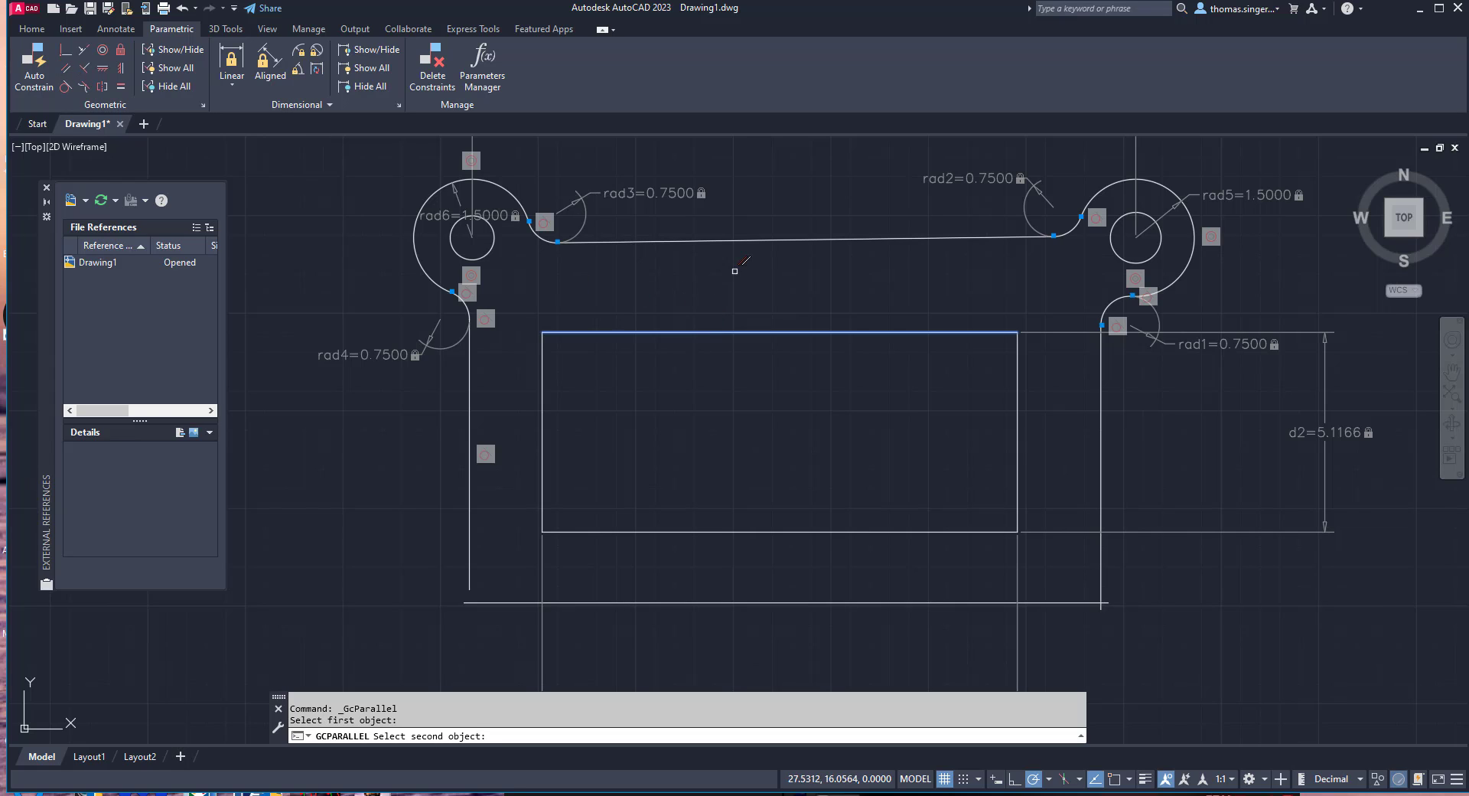
{"action": "left_click", "coordinate": [771, 236]}
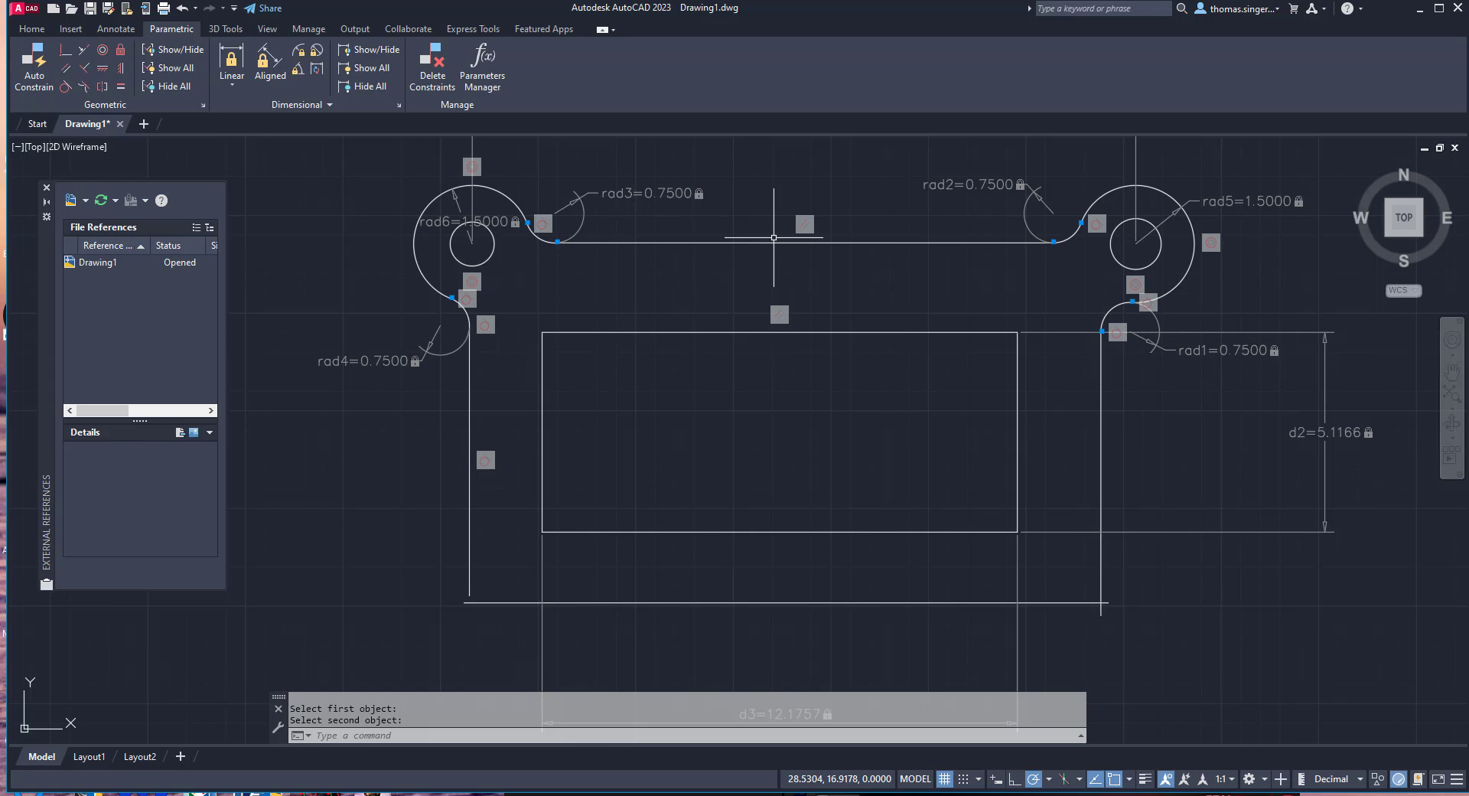
Constrain the plate's right side line parallel to the inner rectangle's right edge
{"action": "right_click", "coordinate": [987, 414]}
{"action": "key", "text": "Escape"}
{"action": "key", "text": "Return"}
{"action": "left_click", "coordinate": [1018, 417]}
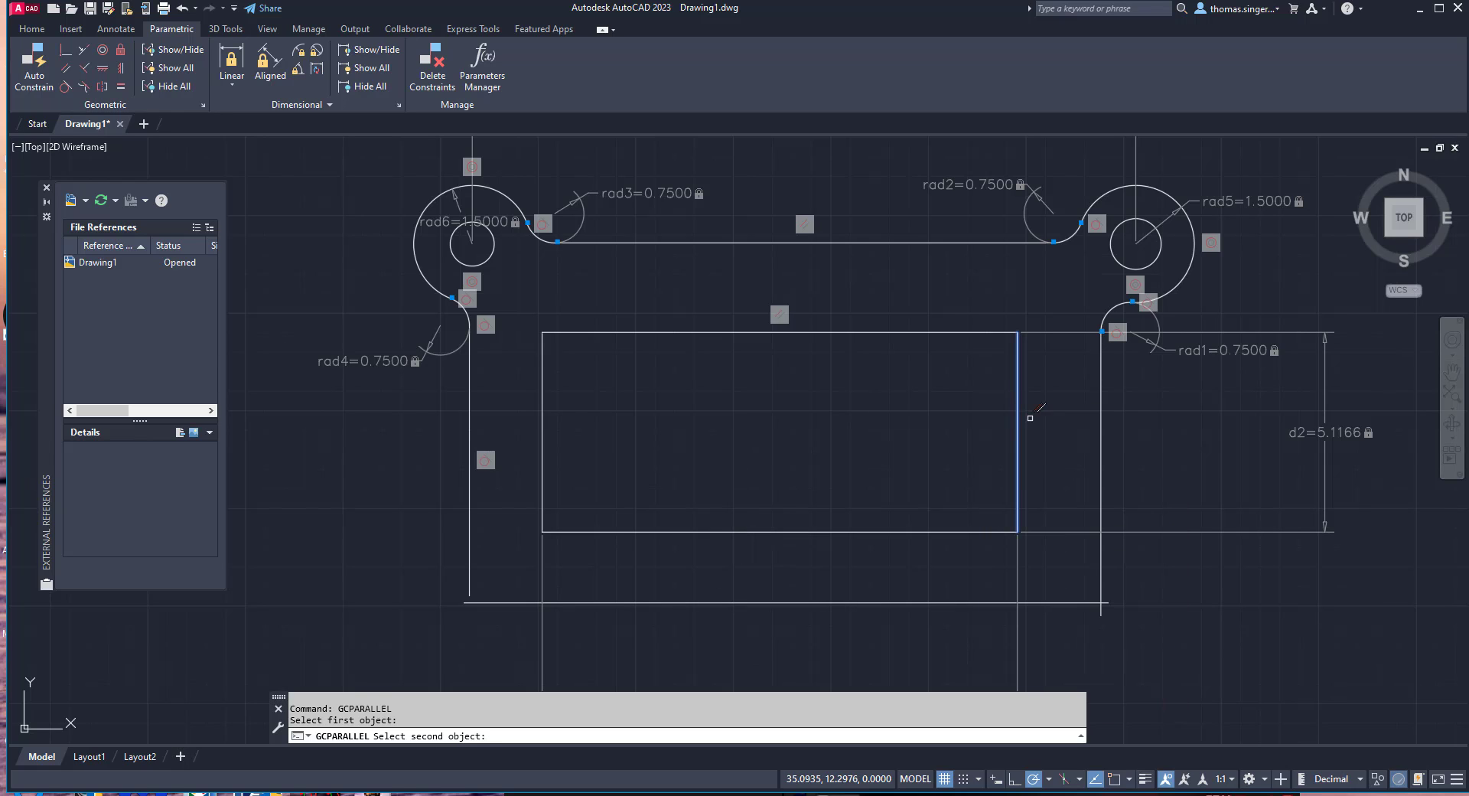
{"action": "left_click", "coordinate": [1101, 427]}
Constrain the plate's left side line parallel to the inner rectangle's left edge
{"action": "right_click", "coordinate": [866, 423]}
{"action": "key", "text": "Escape"}
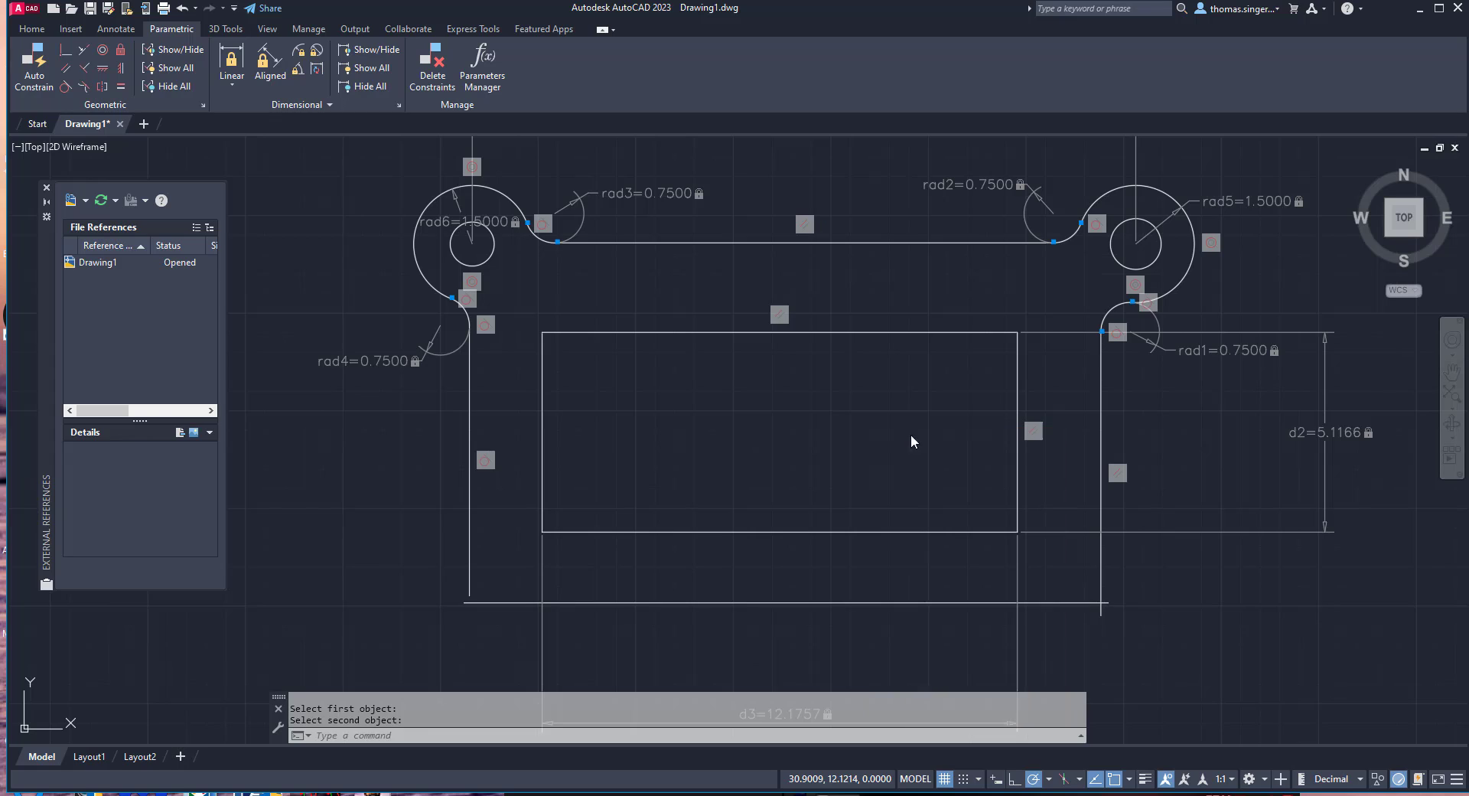
{"action": "key", "text": "Return"}
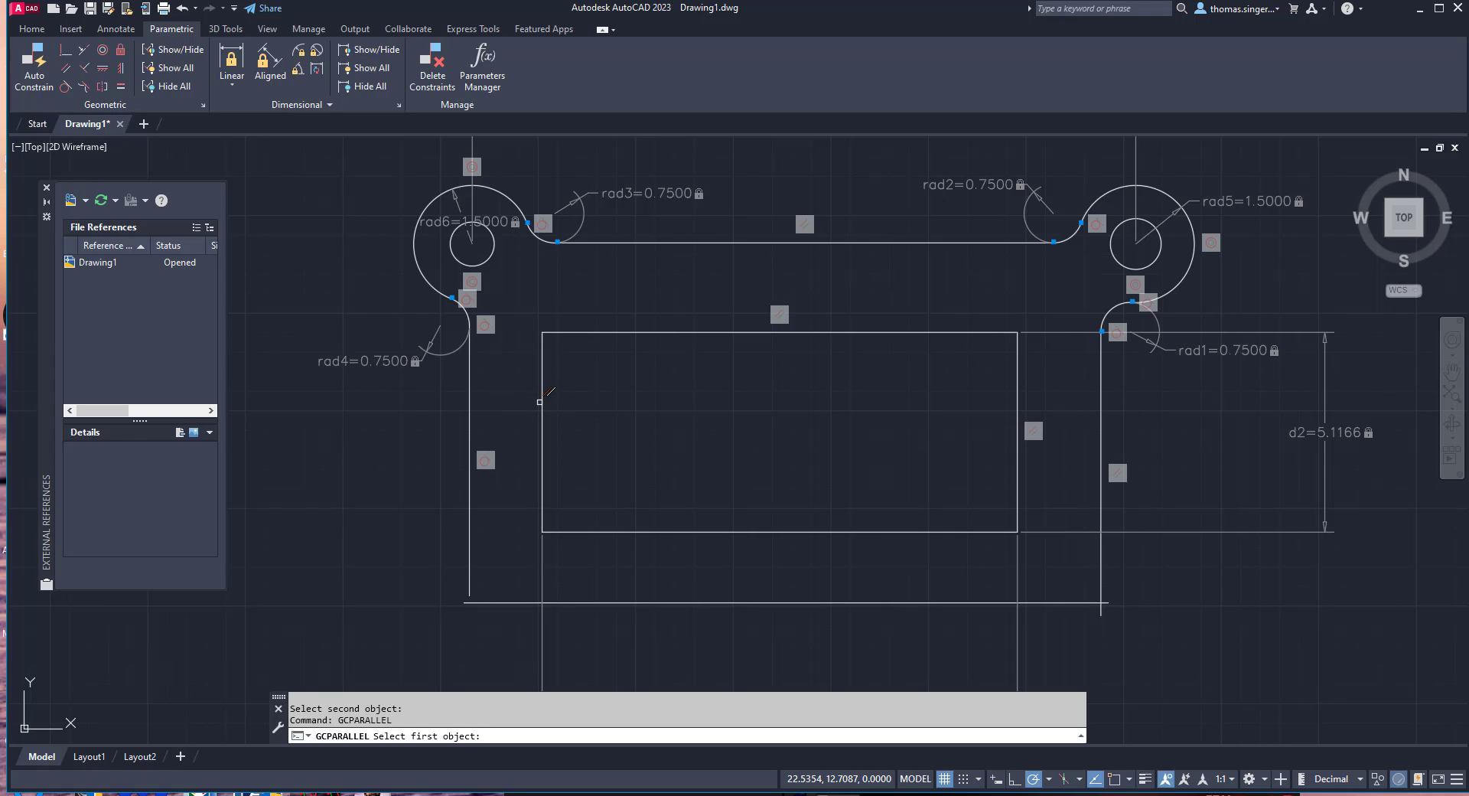
{"action": "left_click", "coordinate": [541, 401]}
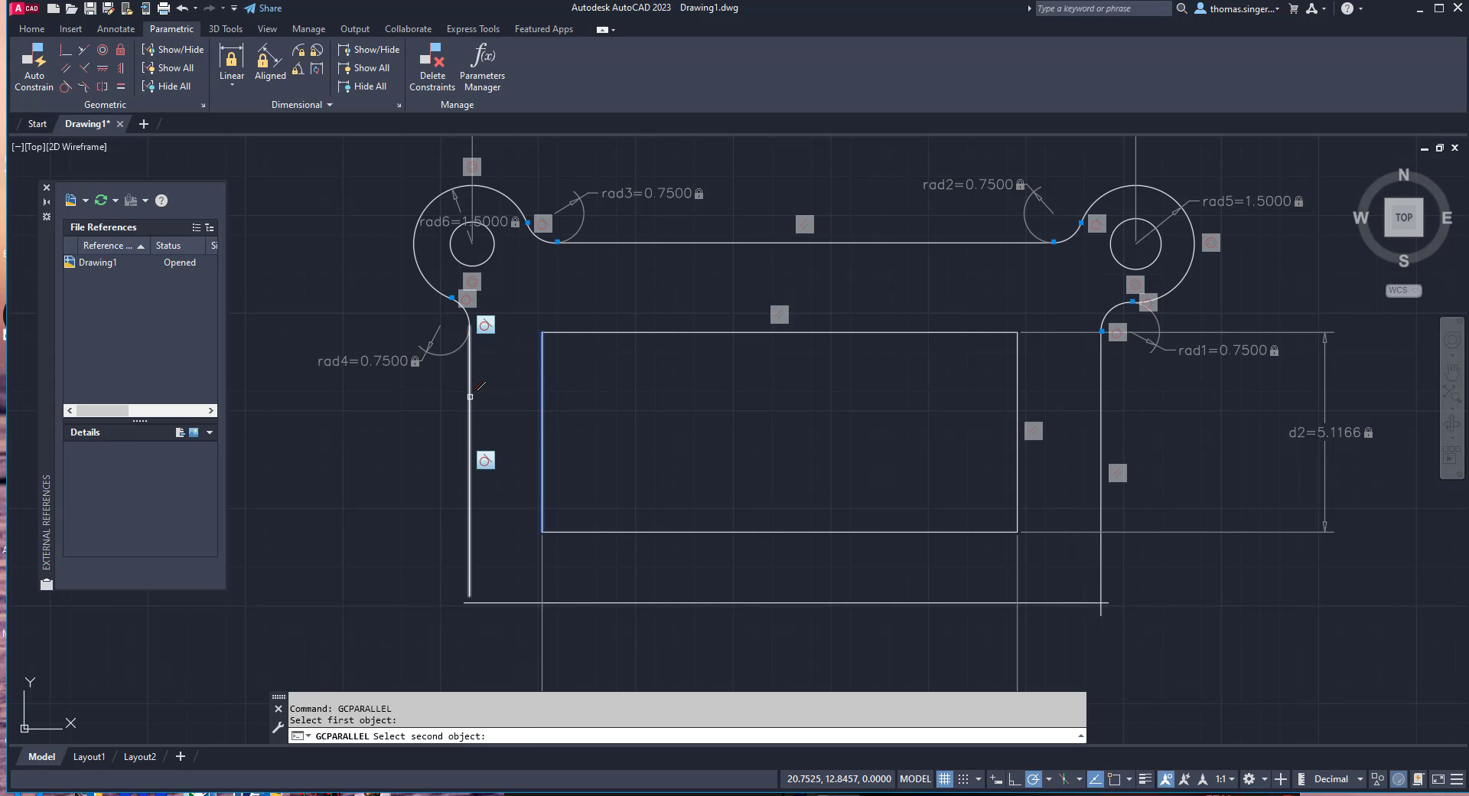
{"action": "left_click", "coordinate": [468, 395]}
{"action": "right_click", "coordinate": [471, 388]}
{"action": "left_click", "coordinate": [626, 376]}
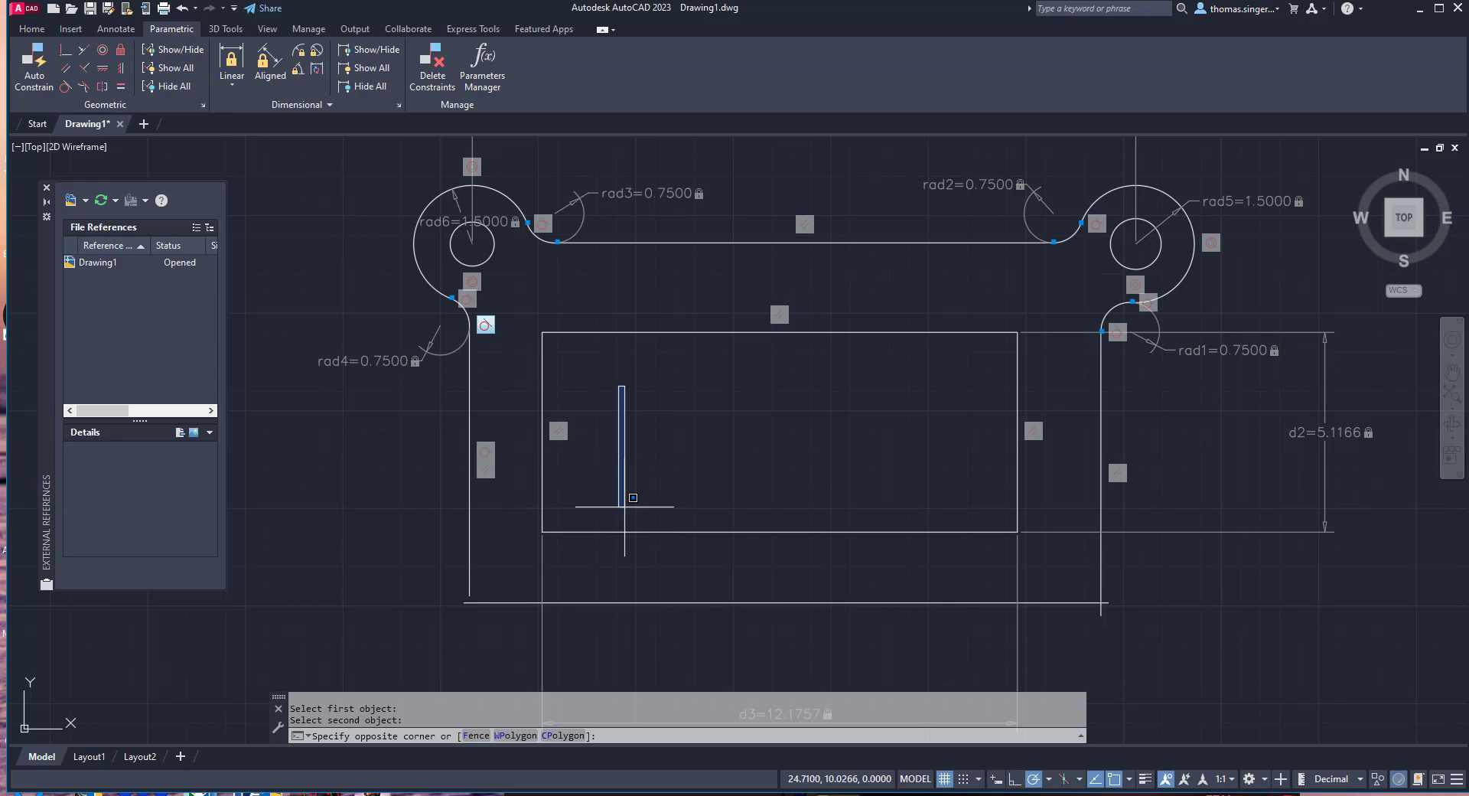
{"action": "left_click", "coordinate": [873, 501]}
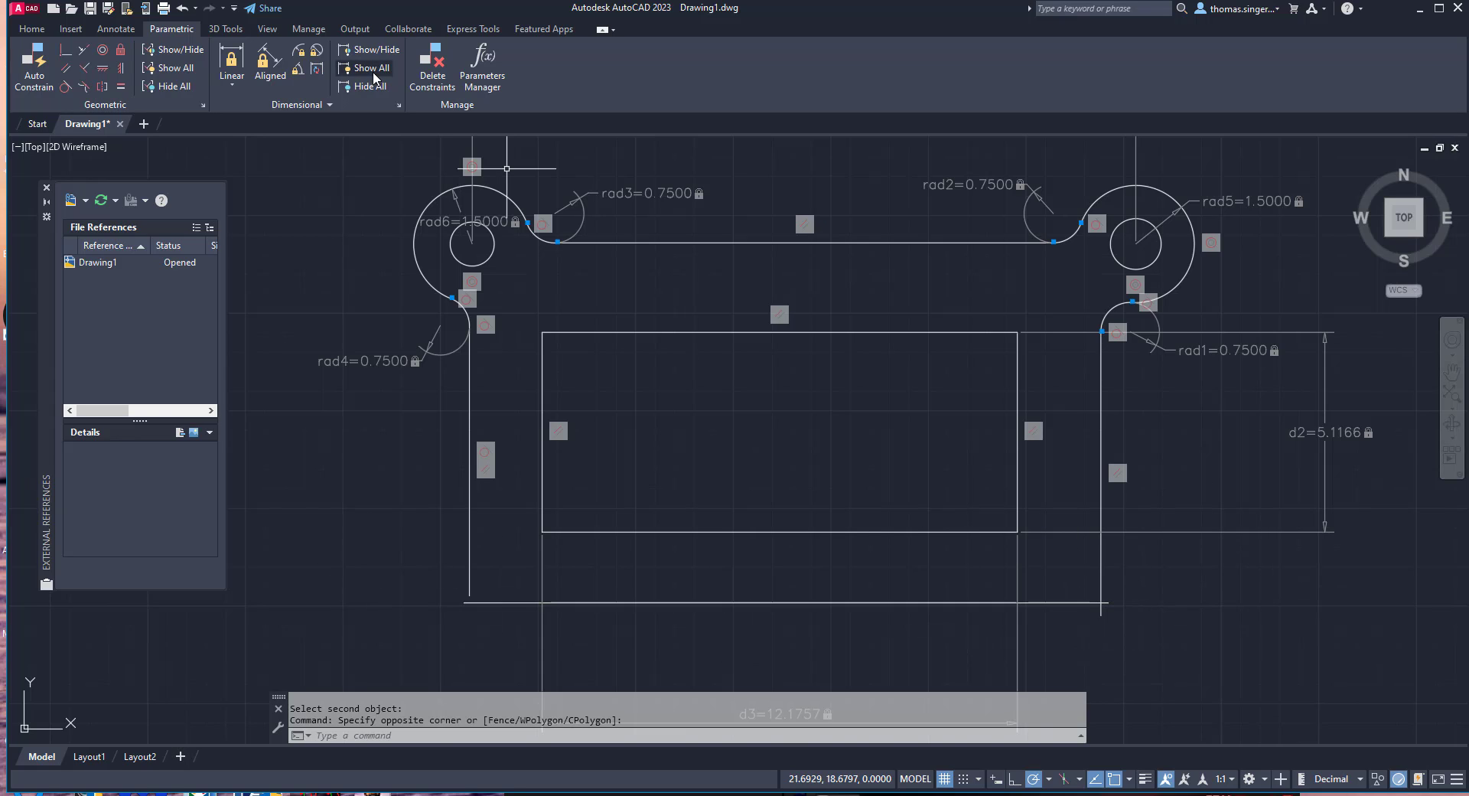
Apply a coincident constraint joining the lower end of the plate's left side to the left end of its bottom line
{"action": "left_click", "coordinate": [67, 52]}
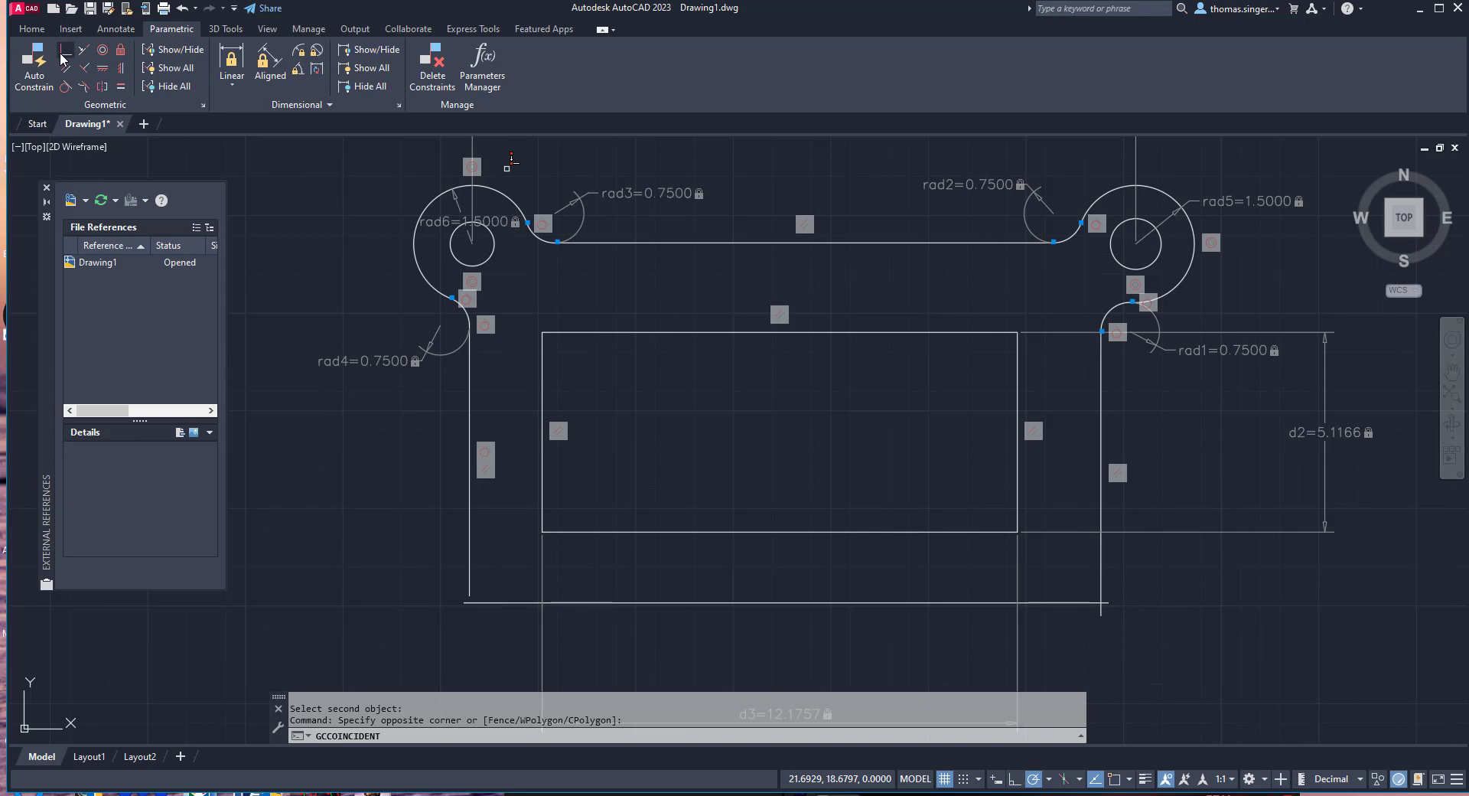
{"action": "left_click", "coordinate": [473, 590]}
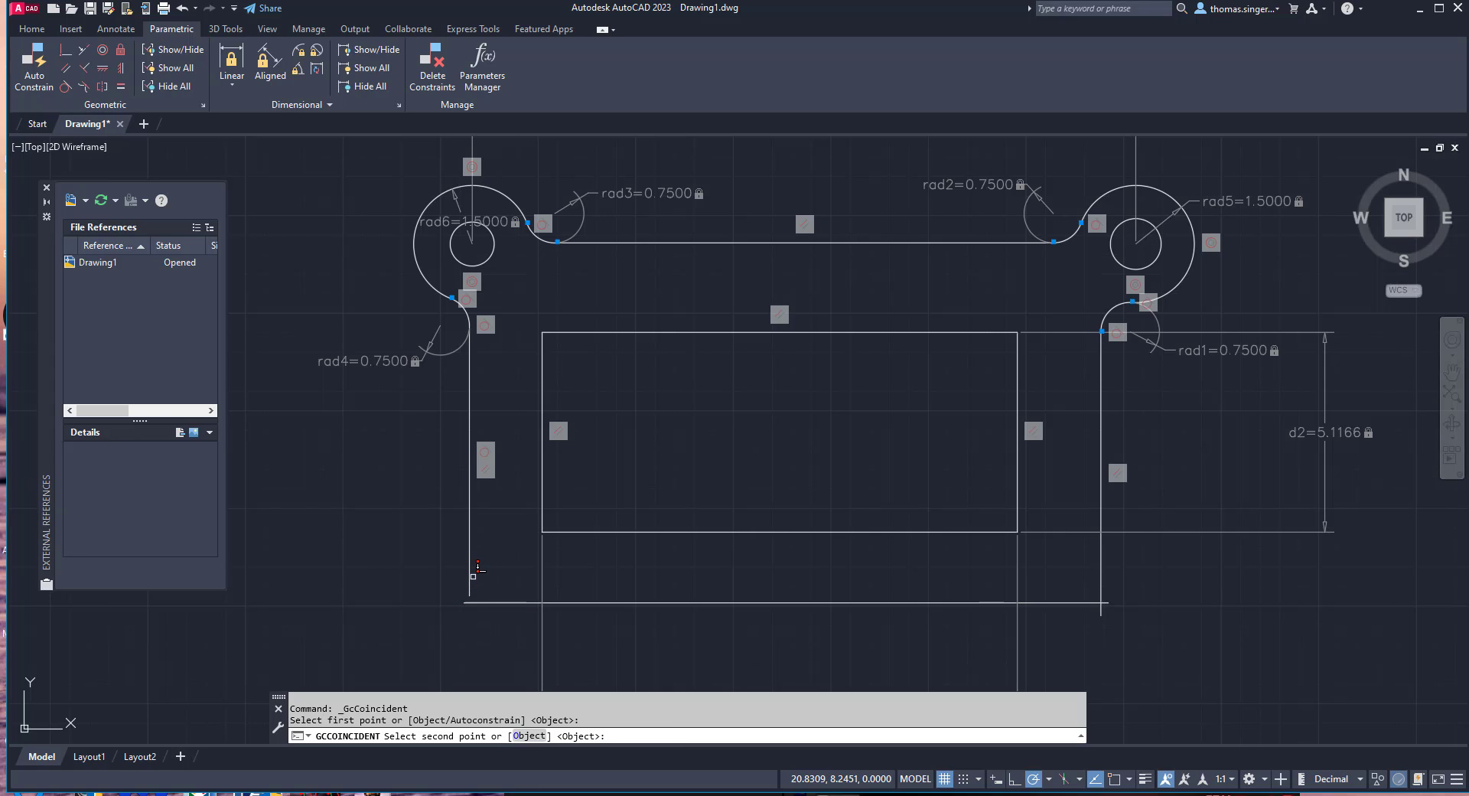
{"action": "left_click", "coordinate": [470, 583]}
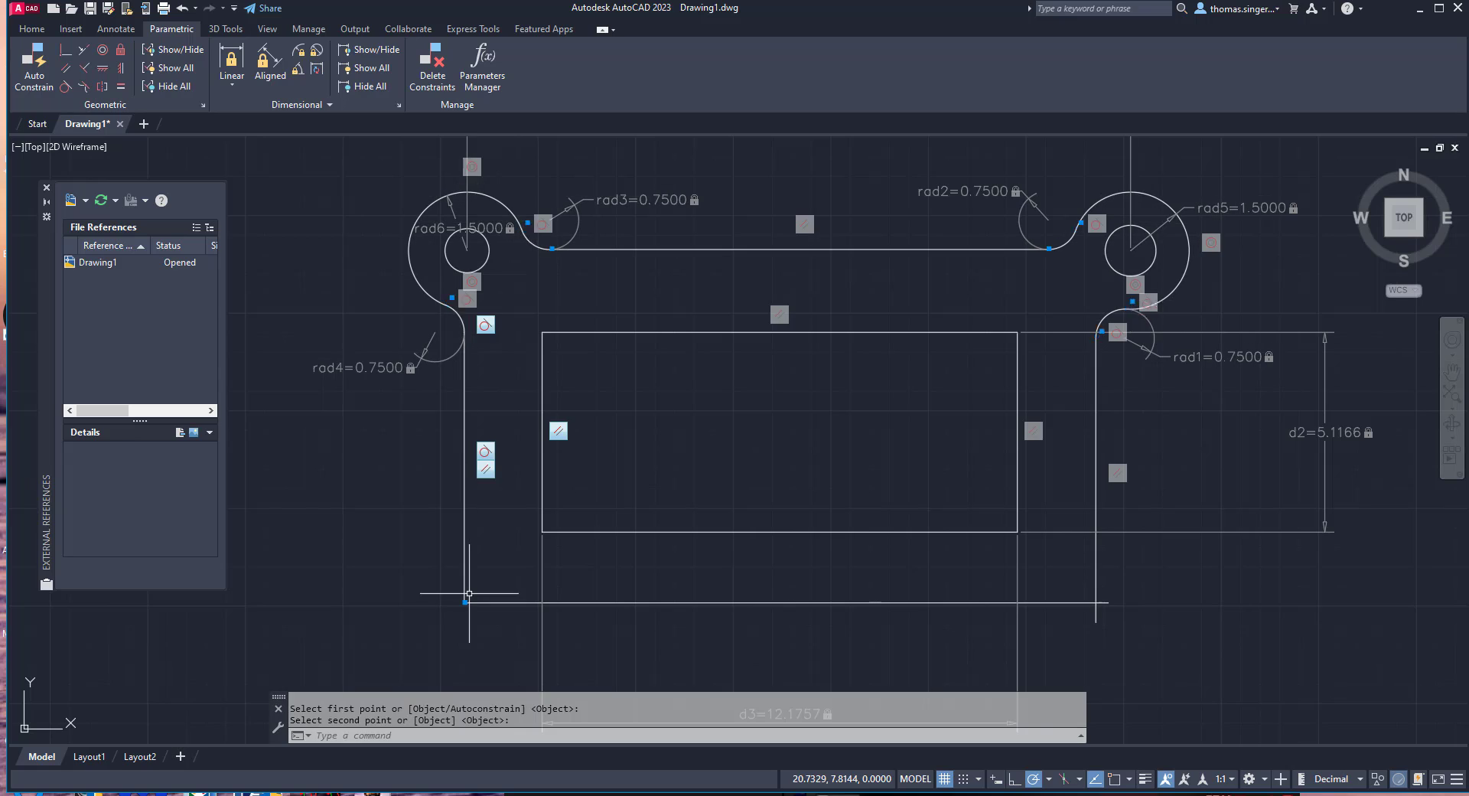
Make the right end of the plate's bottom line coincident with the lower end of its right side
{"action": "right_click", "coordinate": [1026, 627]}
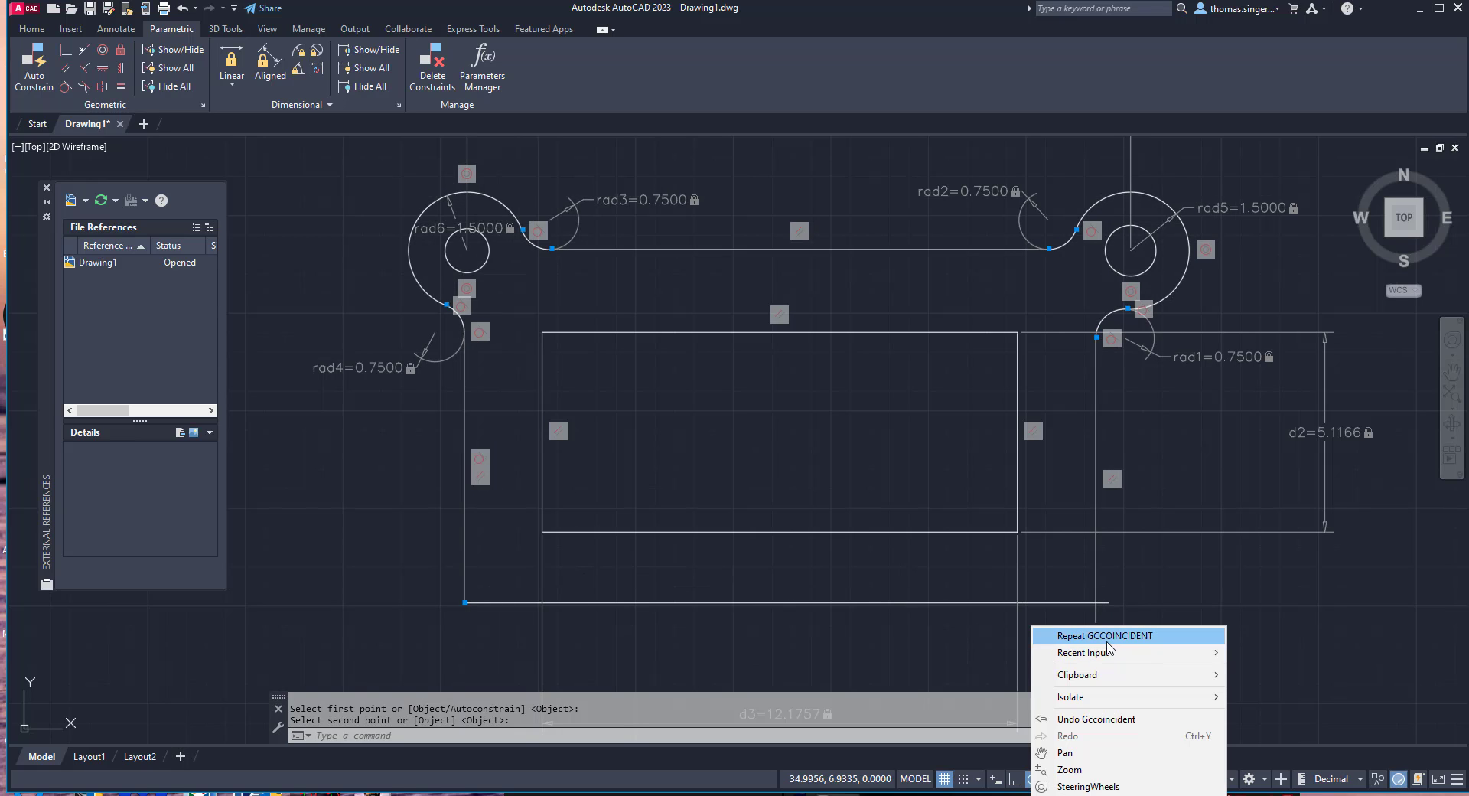
{"action": "left_click", "coordinate": [1113, 634]}
{"action": "left_click", "coordinate": [1075, 604]}
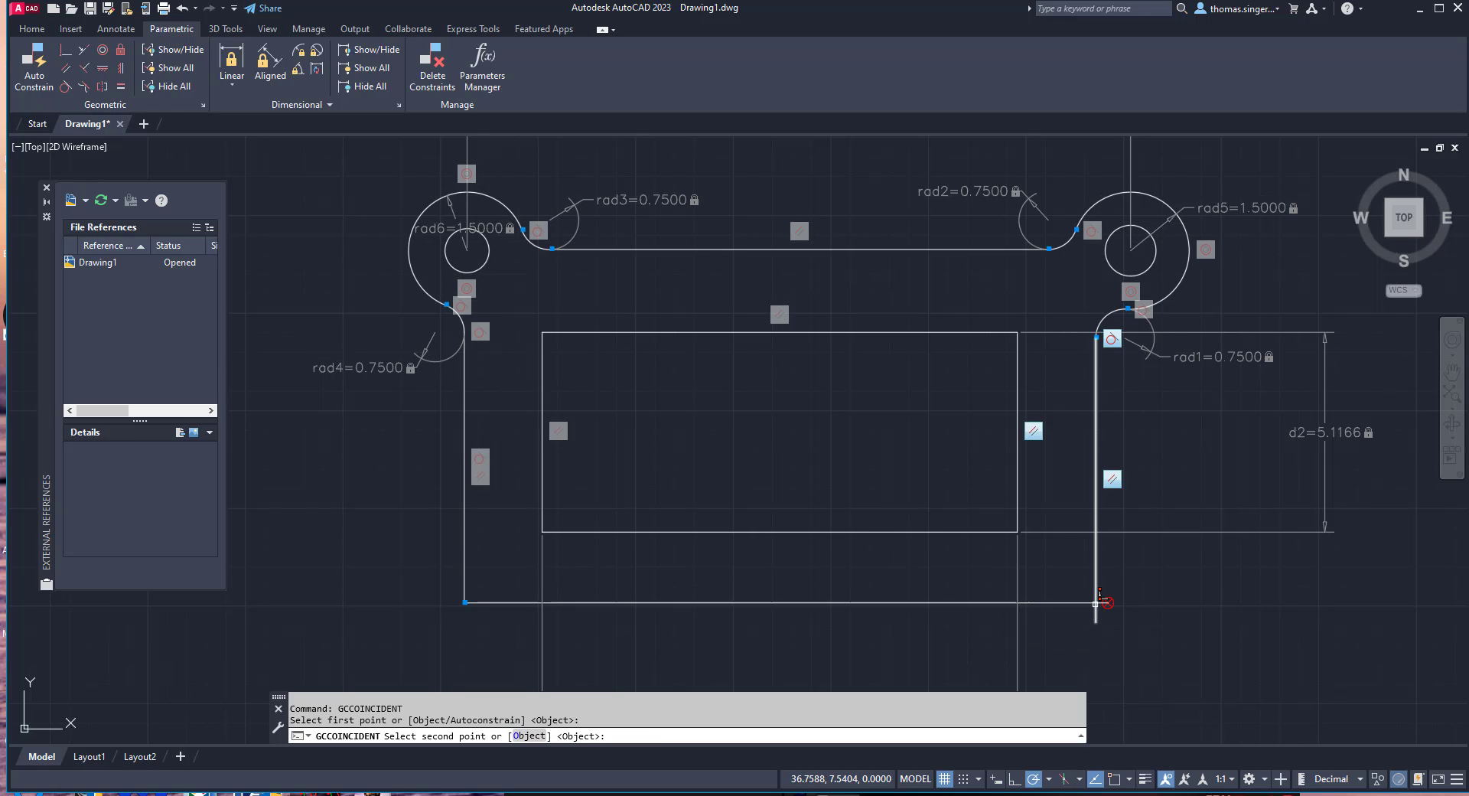
{"action": "left_click", "coordinate": [1070, 604]}
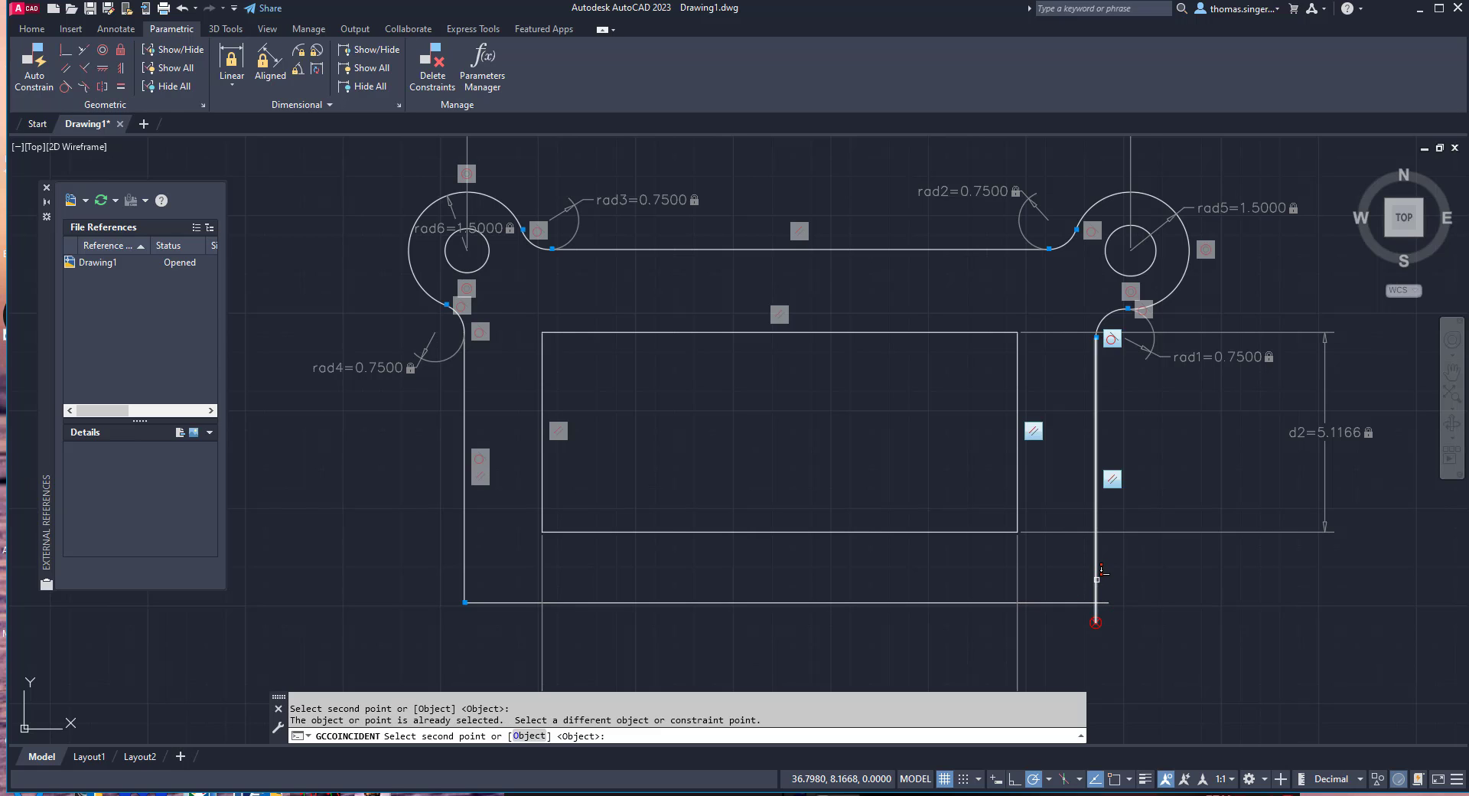
{"action": "left_click", "coordinate": [1095, 605]}
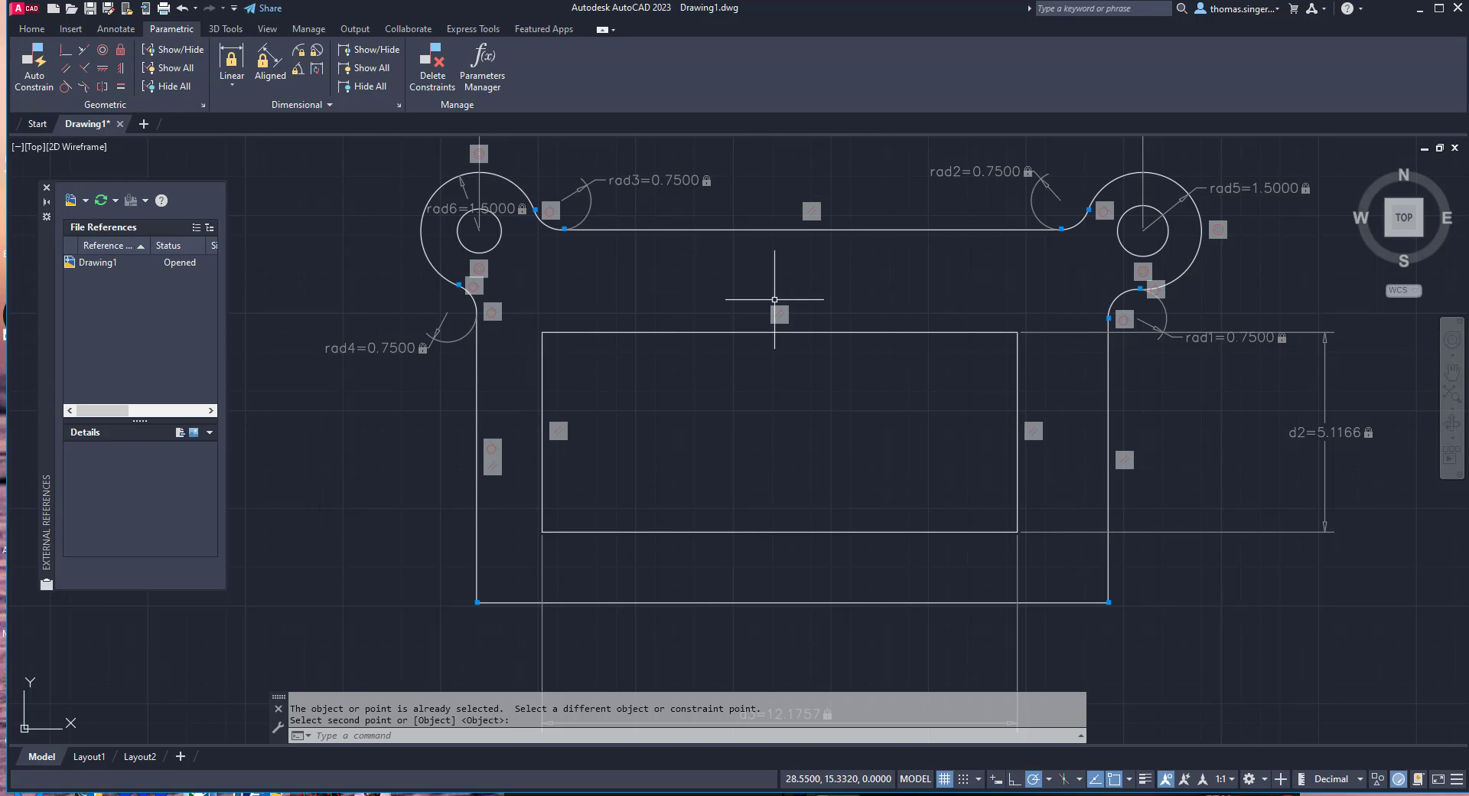
Add a vertical linear constraint of 2 between the plate's top line and the inner rectangle's top edge
{"action": "left_click", "coordinate": [231, 63]}
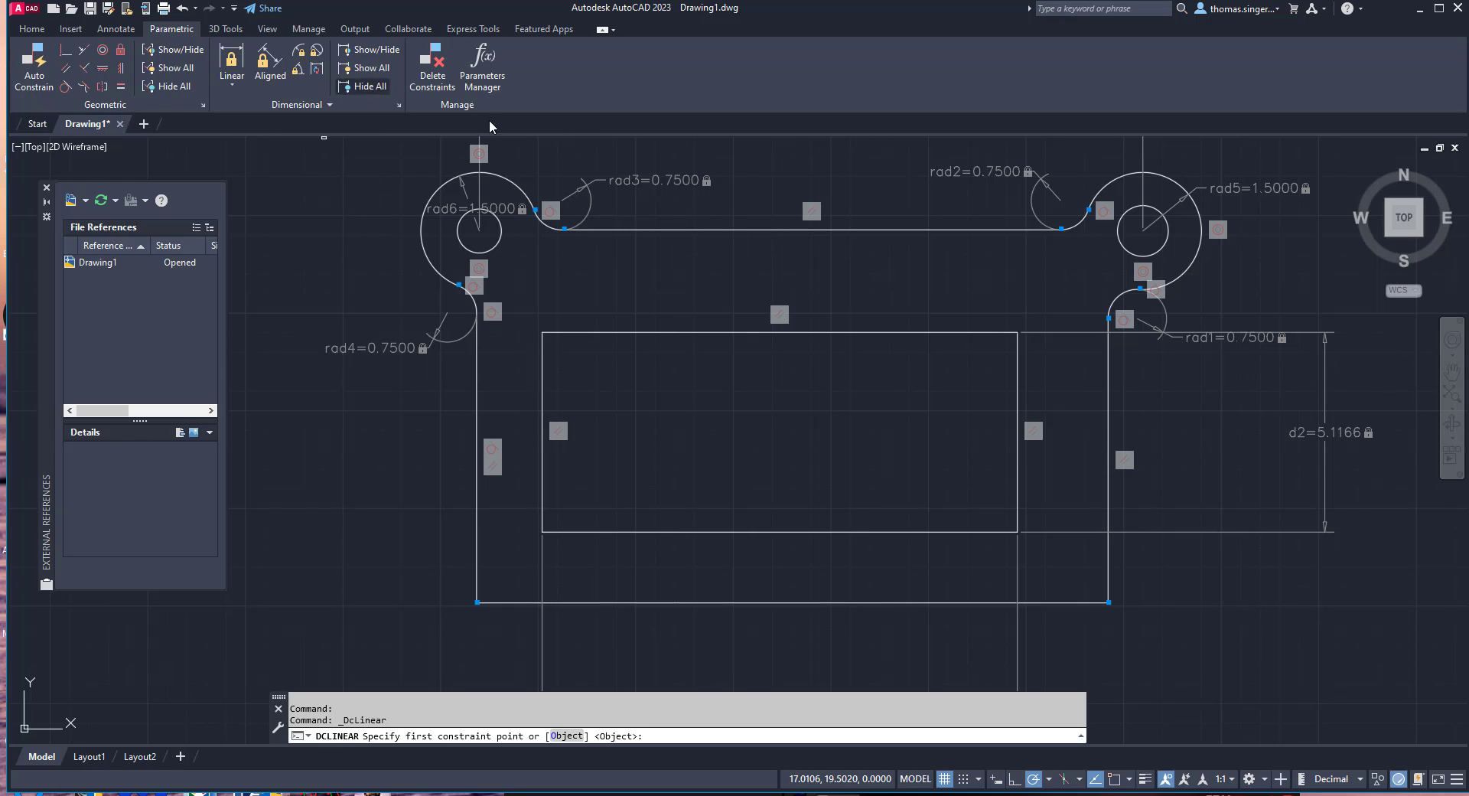
{"action": "left_click", "coordinate": [863, 226]}
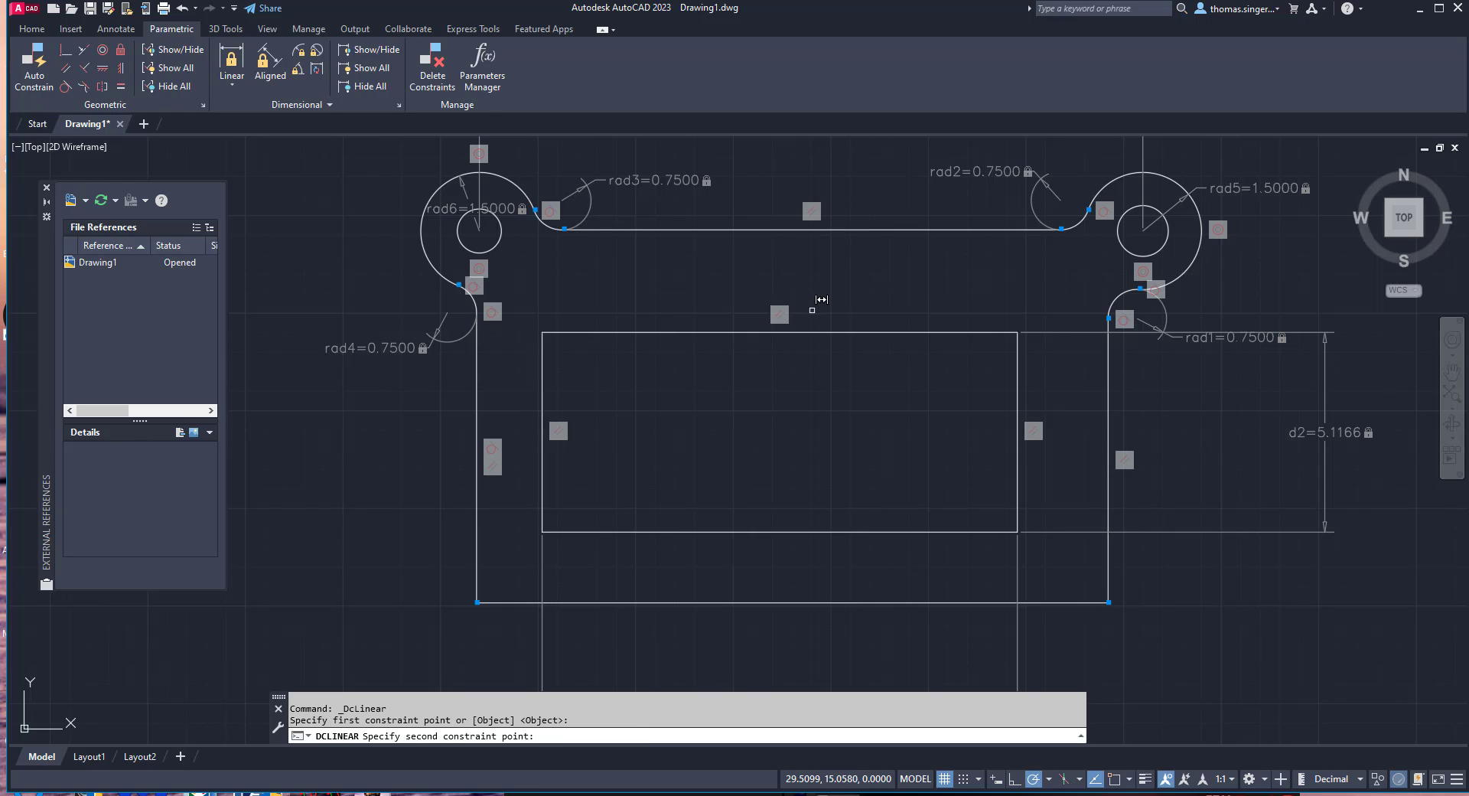
{"action": "left_click", "coordinate": [824, 332]}
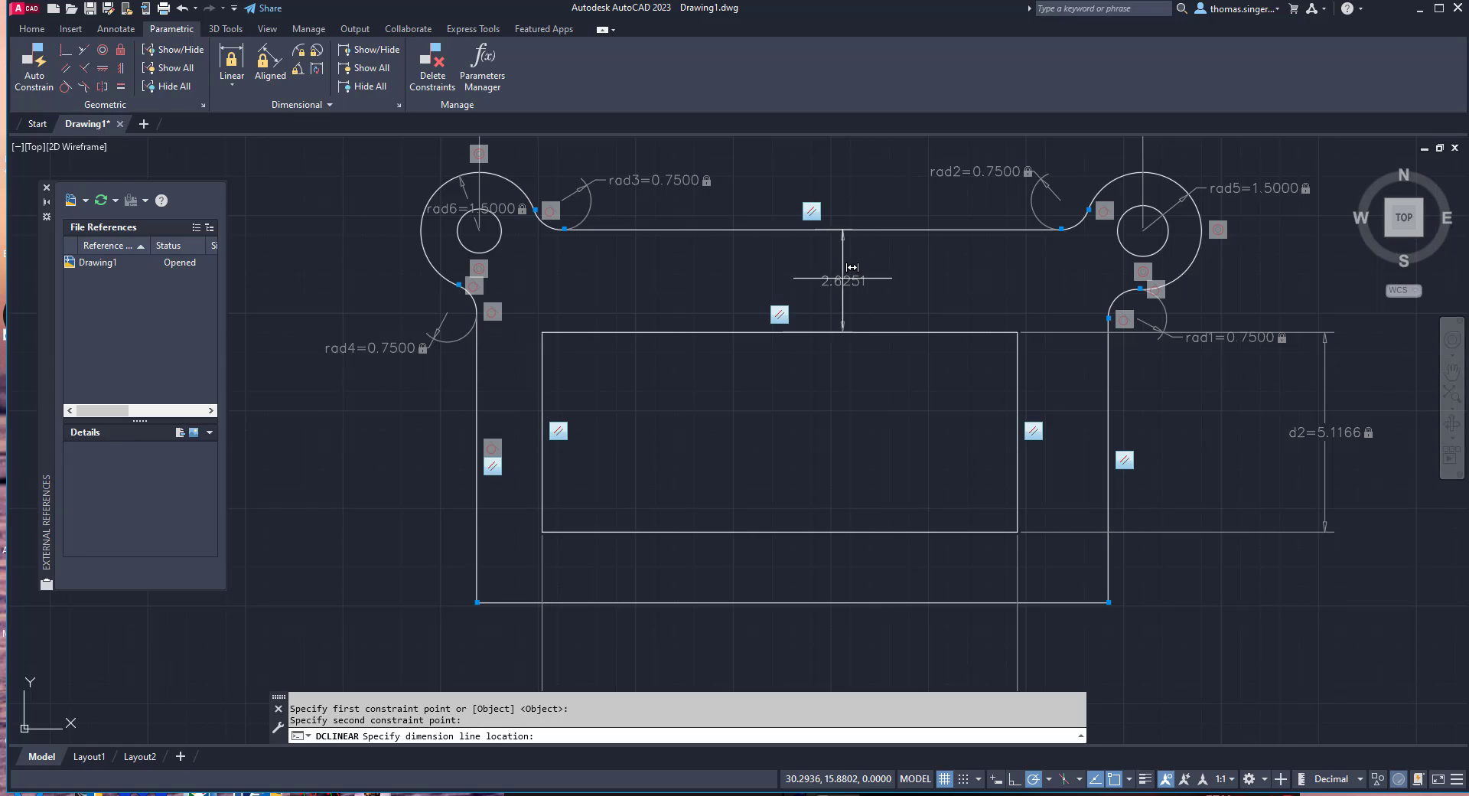
{"action": "left_click", "coordinate": [842, 257]}
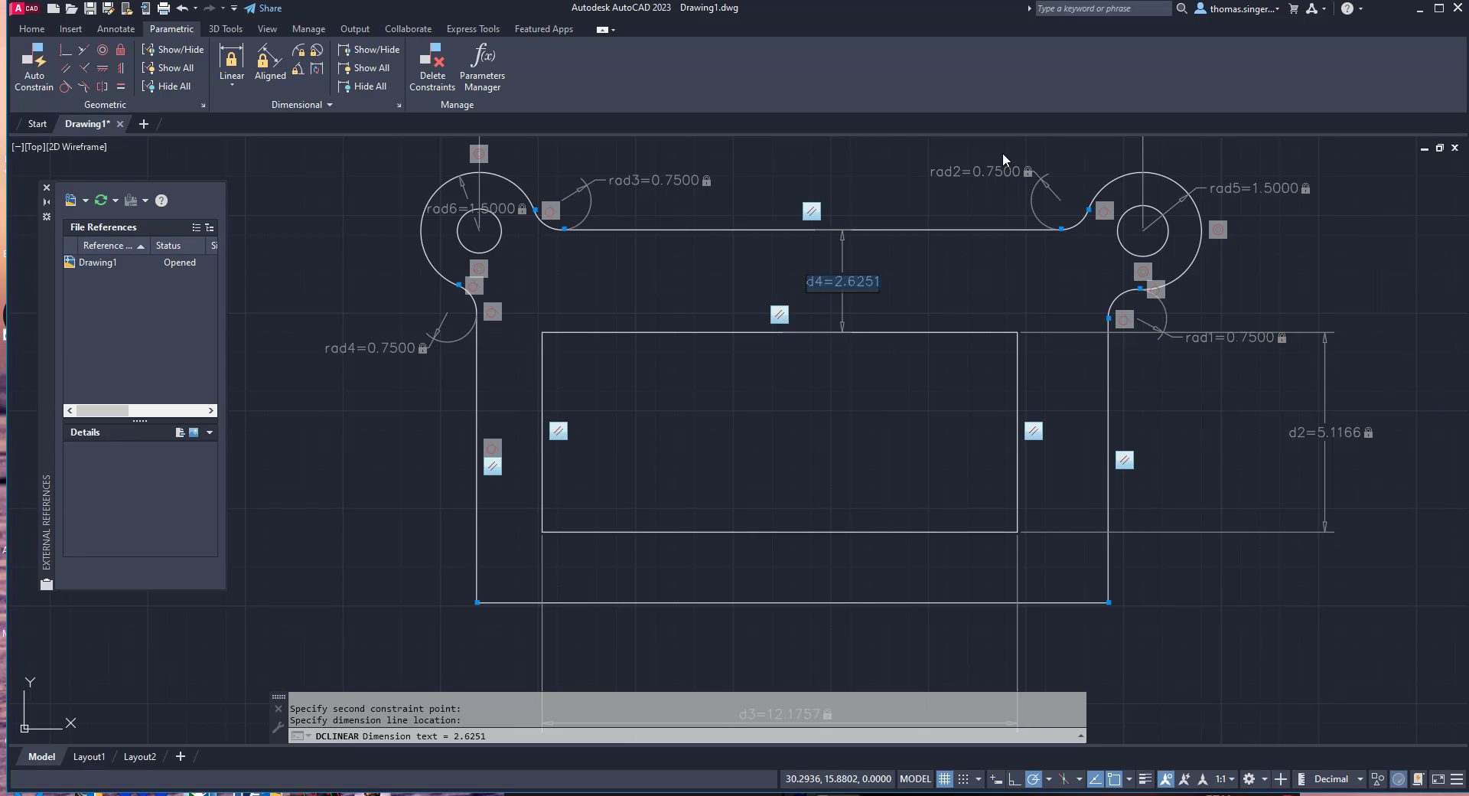
{"action": "key", "text": "Return"}
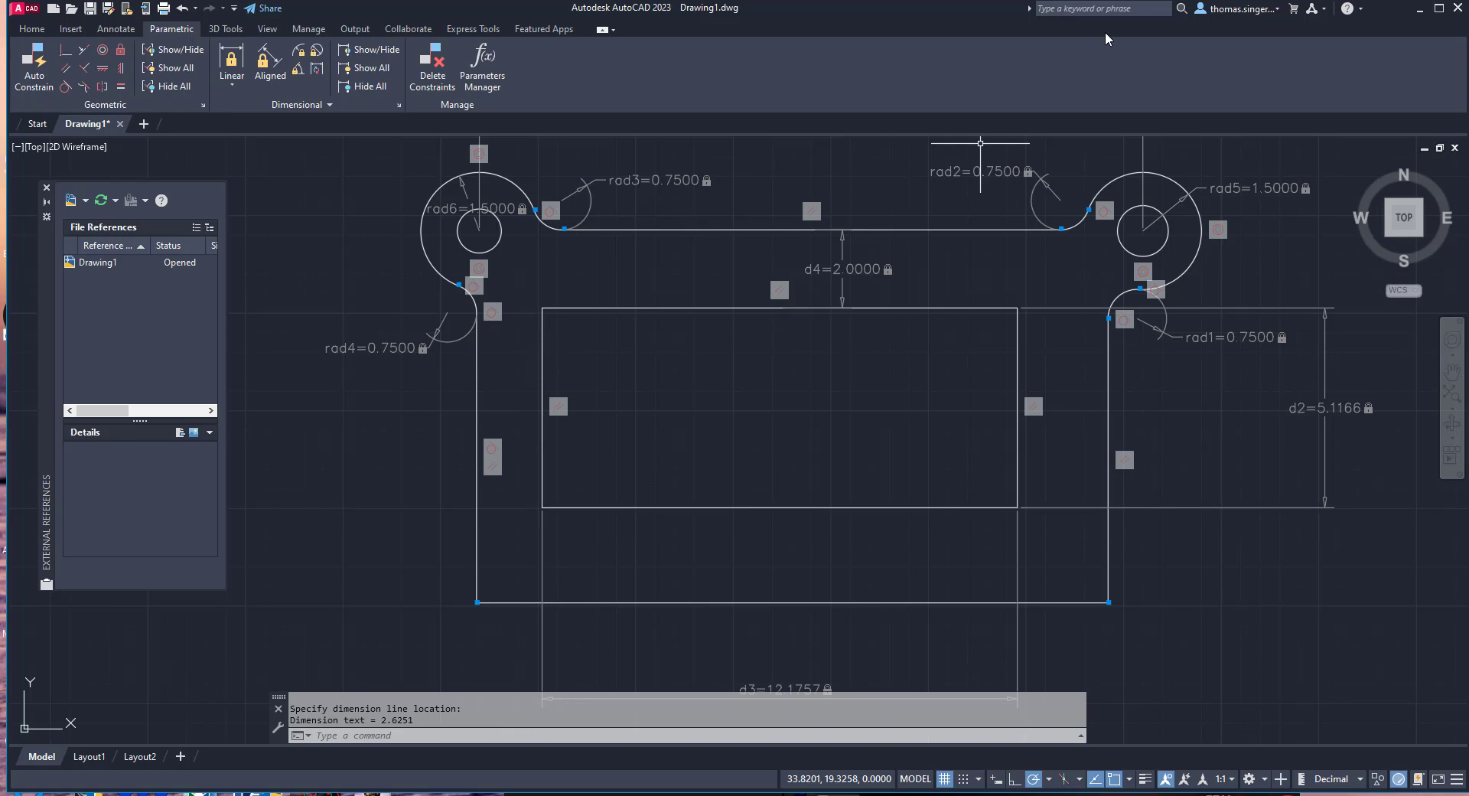
Add a vertical linear constraint of 2 between the plate's bottom line and the inner rectangle's bottom edge
{"action": "right_click", "coordinate": [833, 447]}
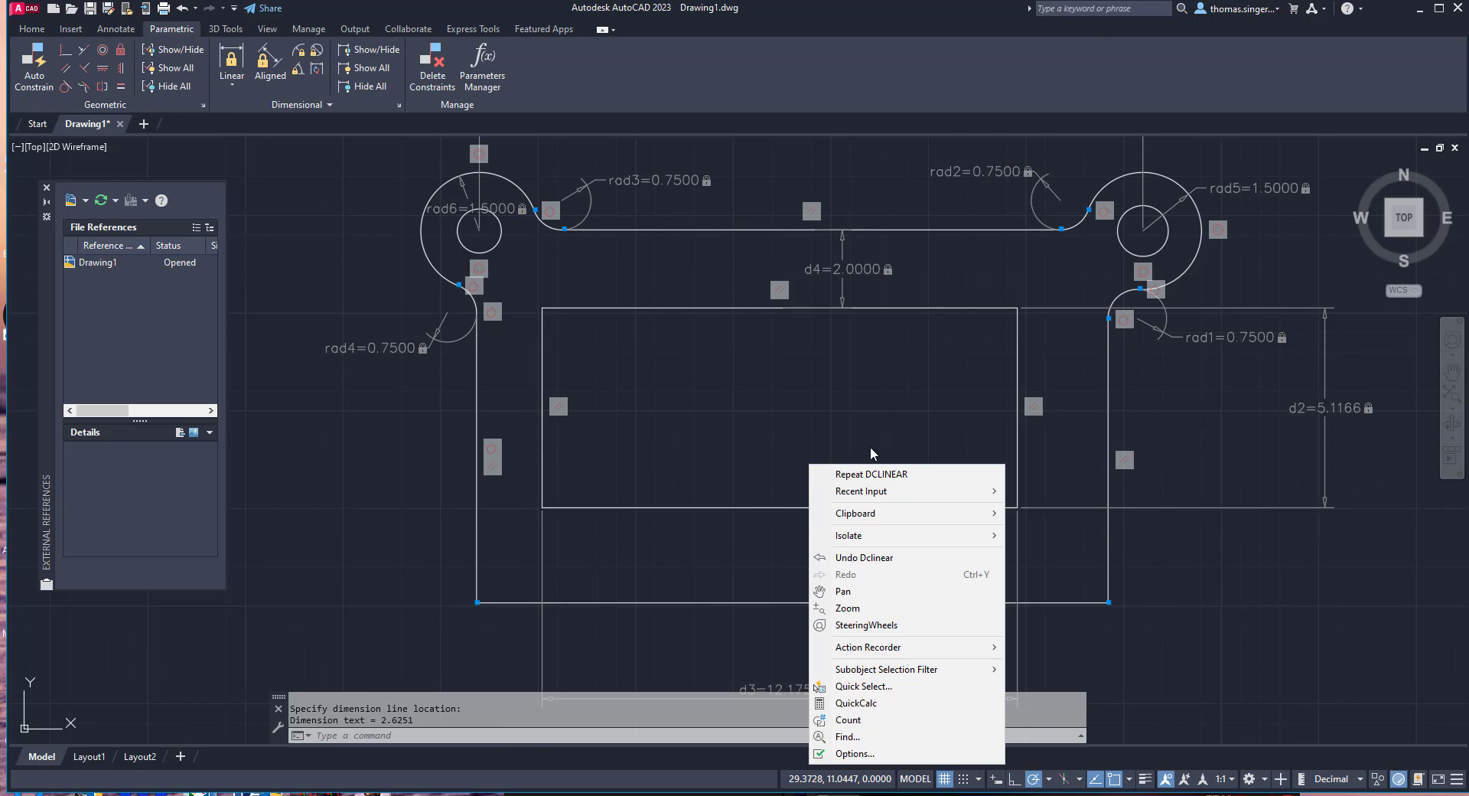
{"action": "left_click", "coordinate": [872, 474]}
{"action": "left_click", "coordinate": [764, 595]}
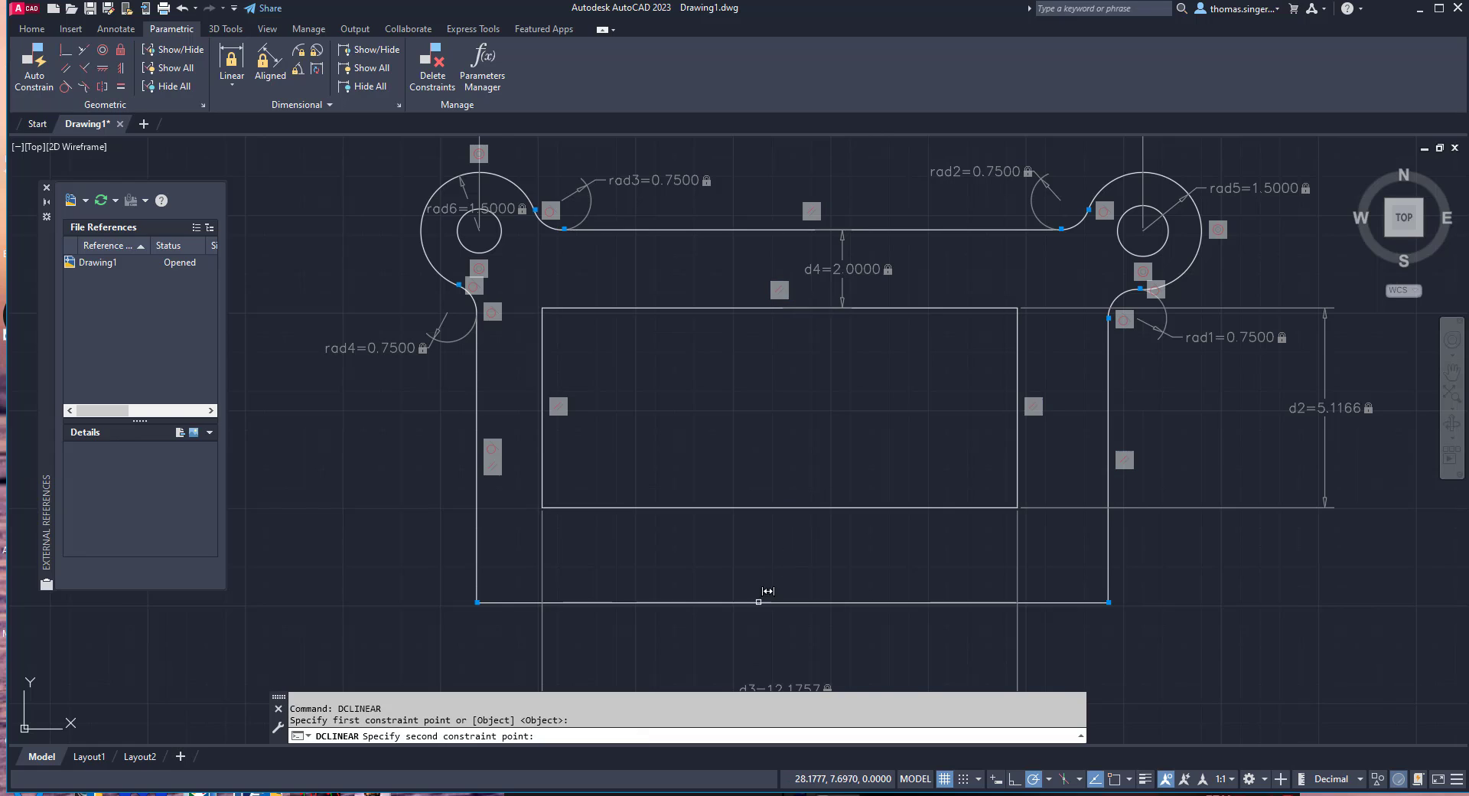
{"action": "left_click", "coordinate": [761, 508]}
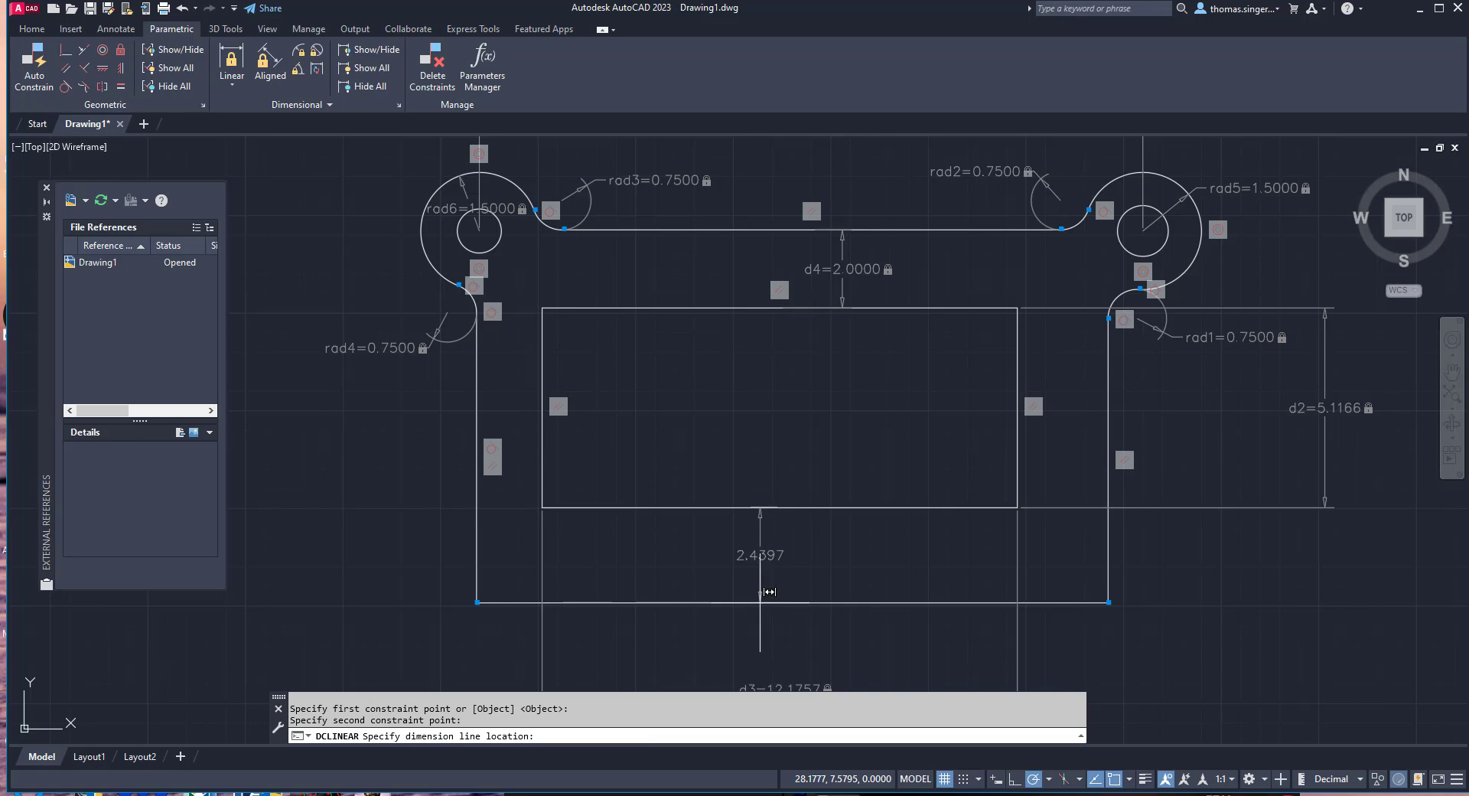
{"action": "left_click", "coordinate": [762, 555]}
{"action": "type", "text": "2"}
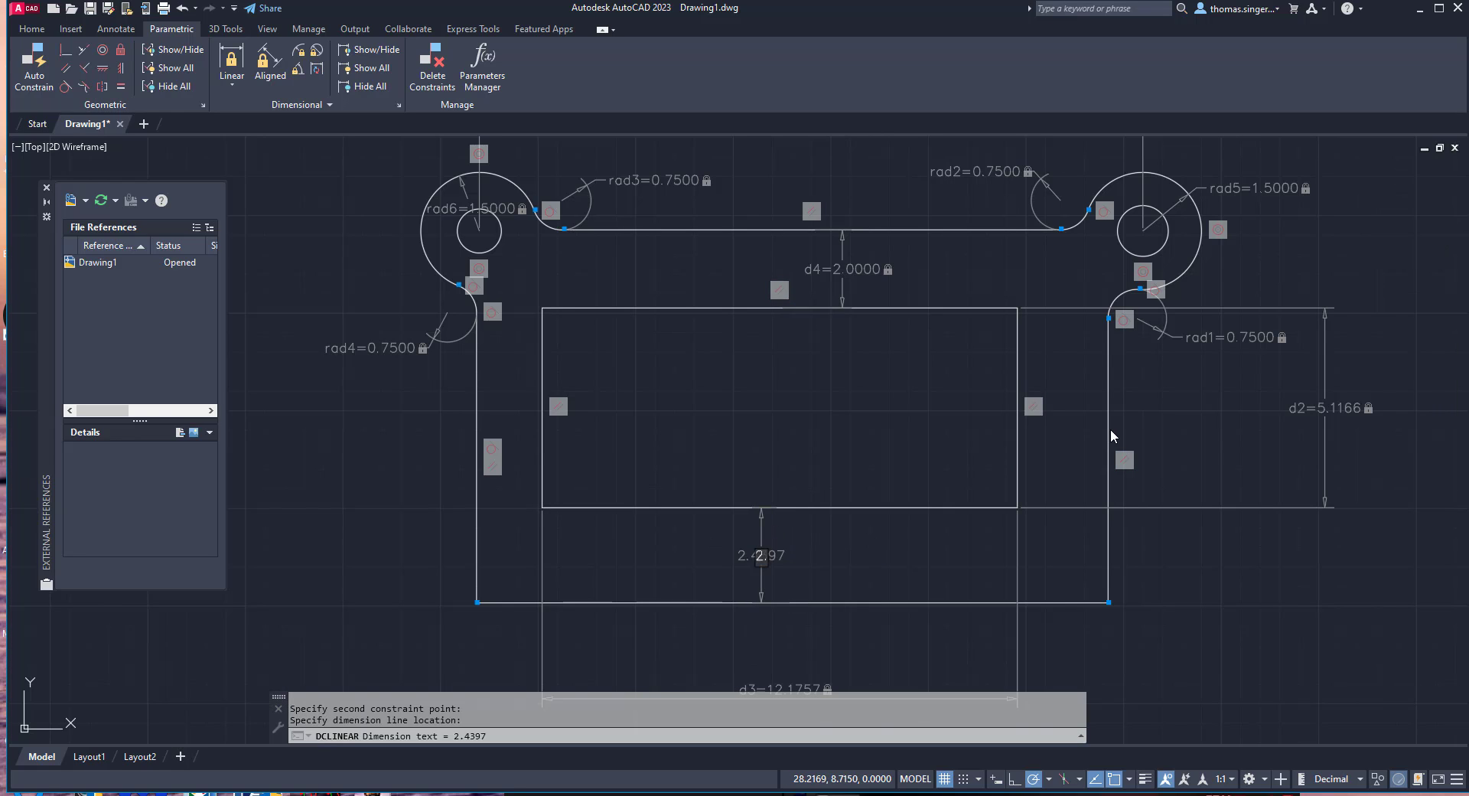
{"action": "key", "text": "Return"}
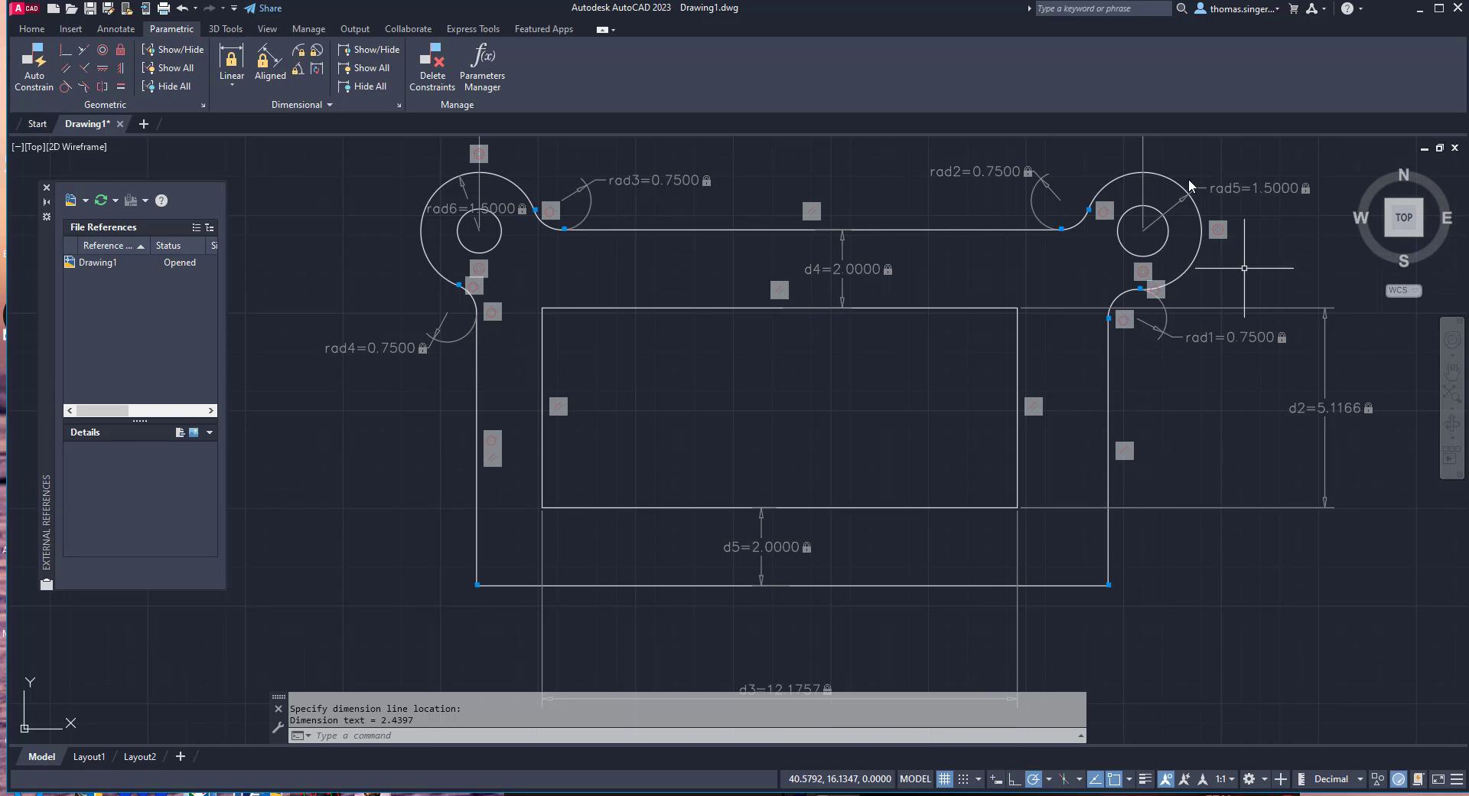